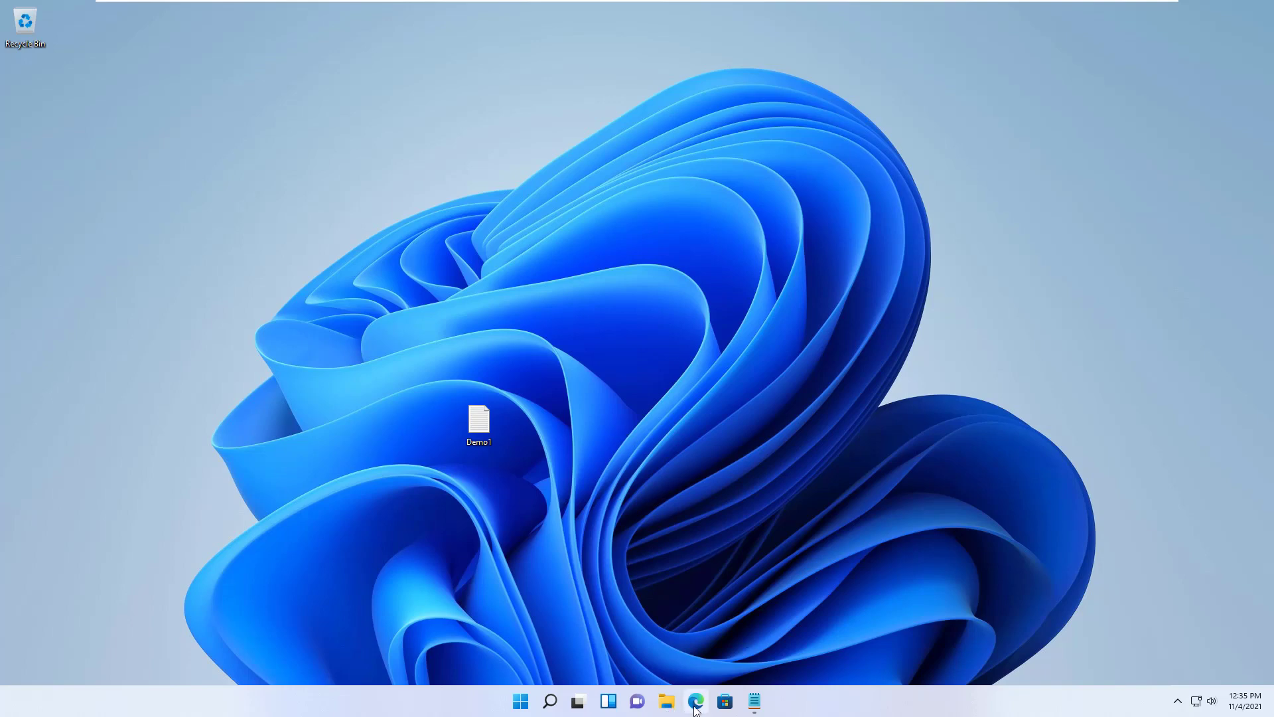
- Go to the Azure AD Identity Blog at aka.ms/azureadblog in Edge
mouse_move(696, 709)
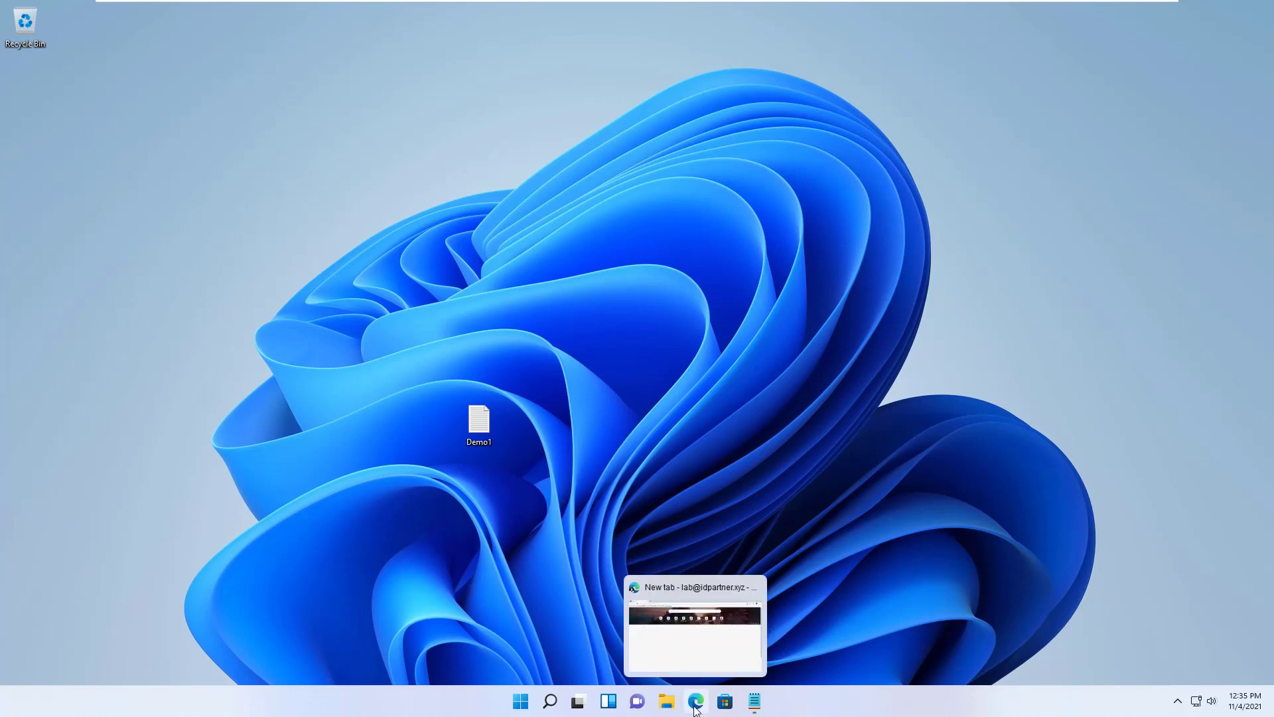
click(692, 626)
click(324, 31)
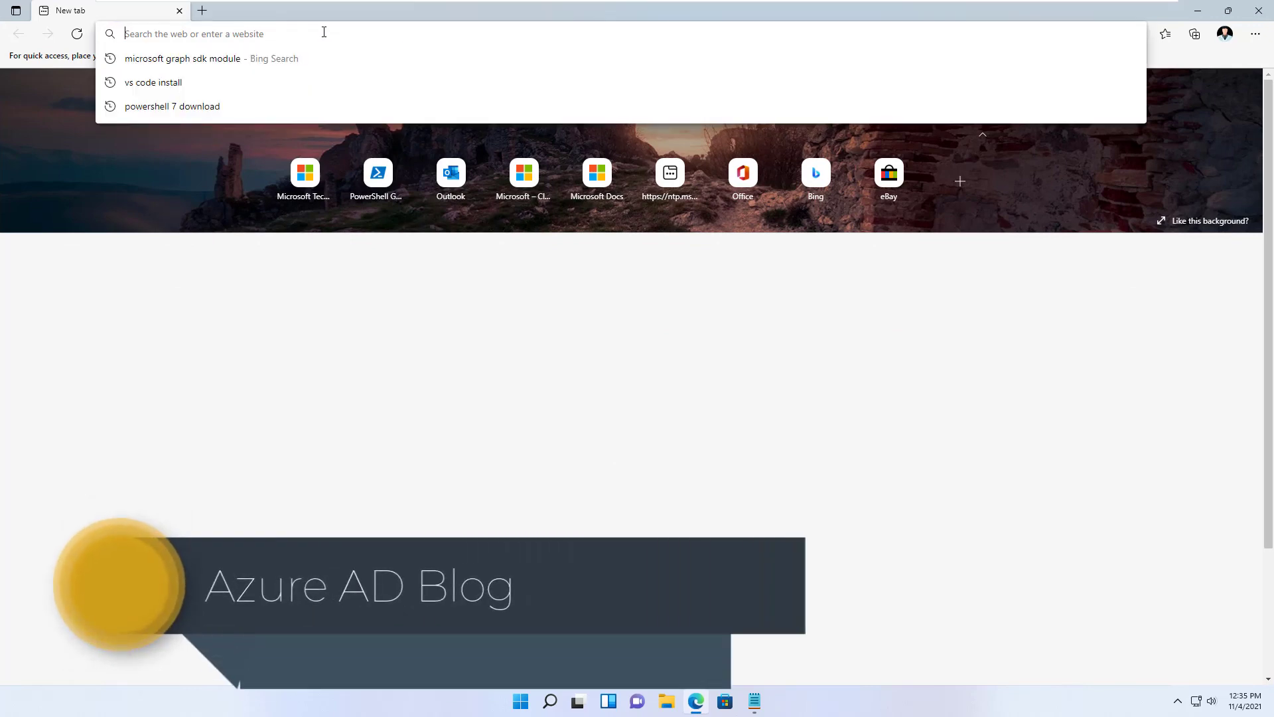
text(aka.ms/azureadblog)
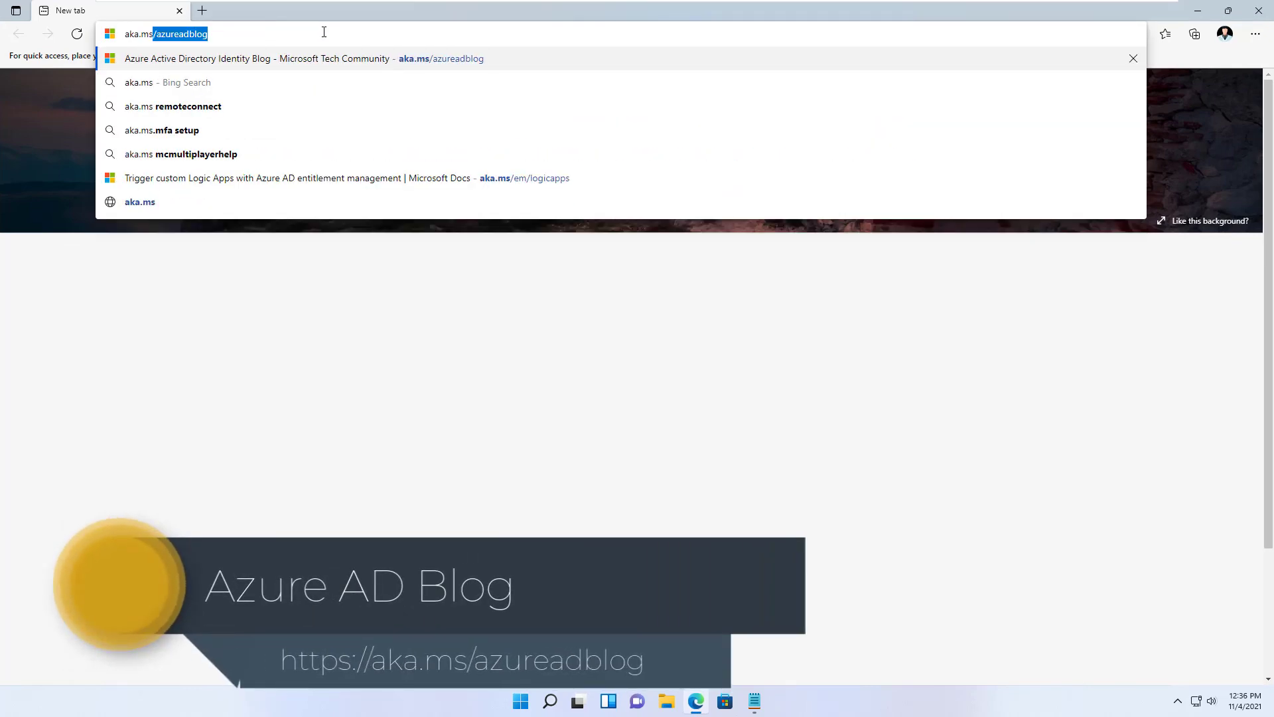
key(Return)
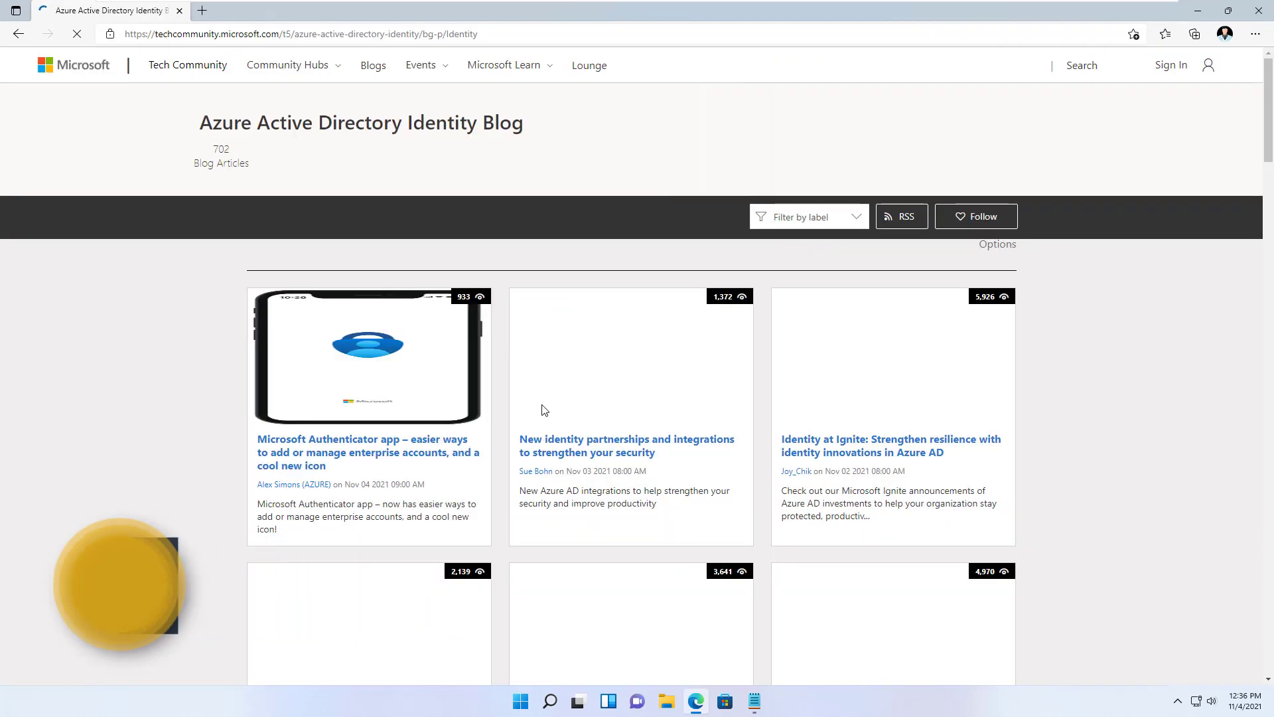
- Open the 'Identity at Ignite' article and read down to its multi-cloud section
click(898, 461)
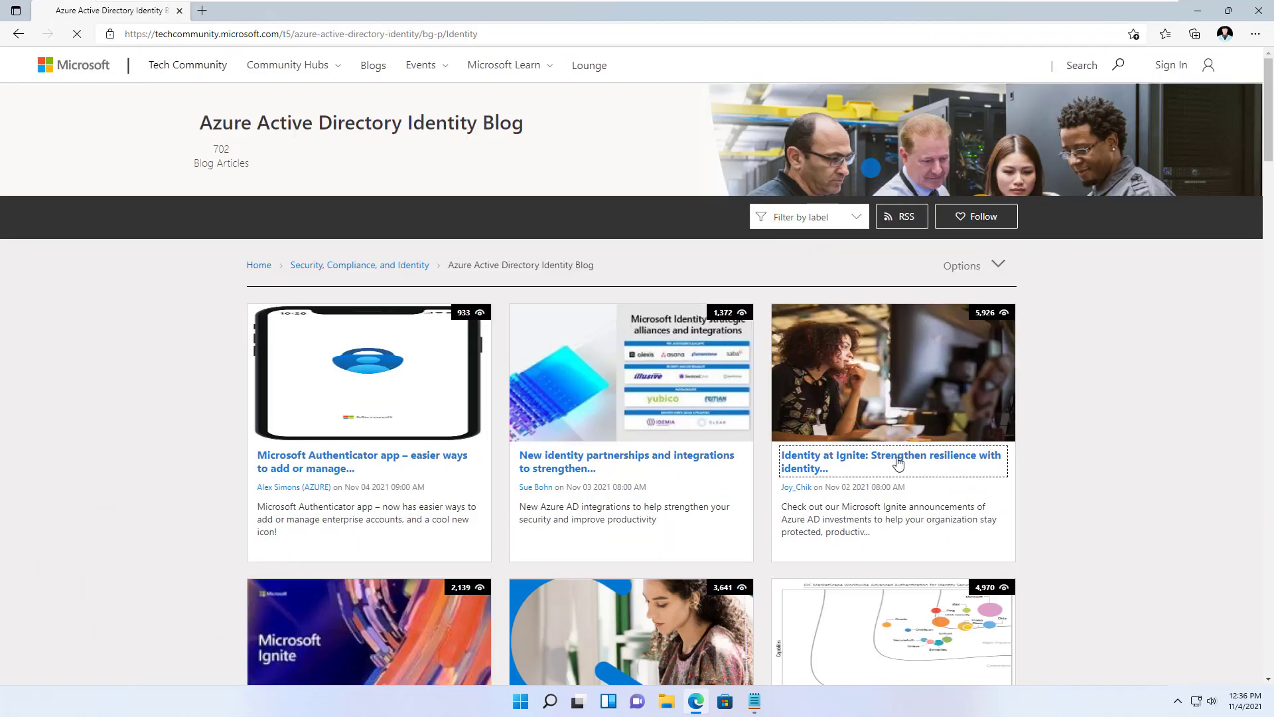
scroll(423, 517, down, 7)
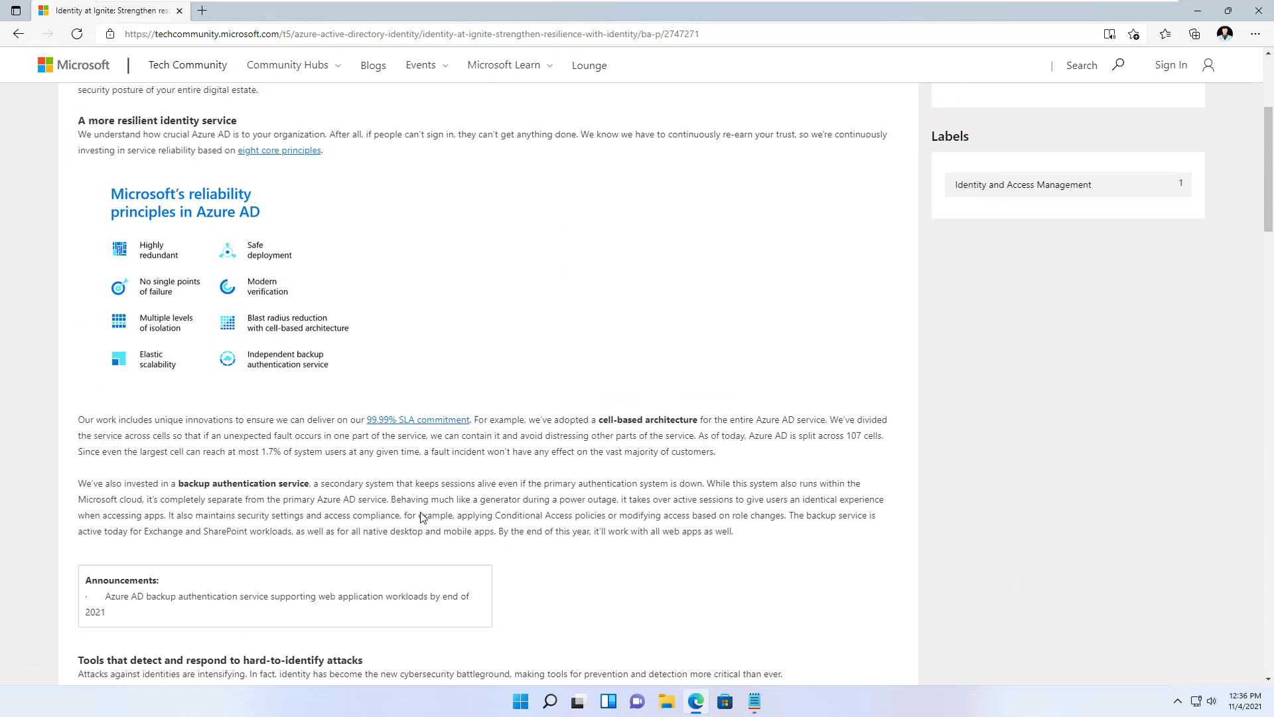
scroll(423, 517, down, 5)
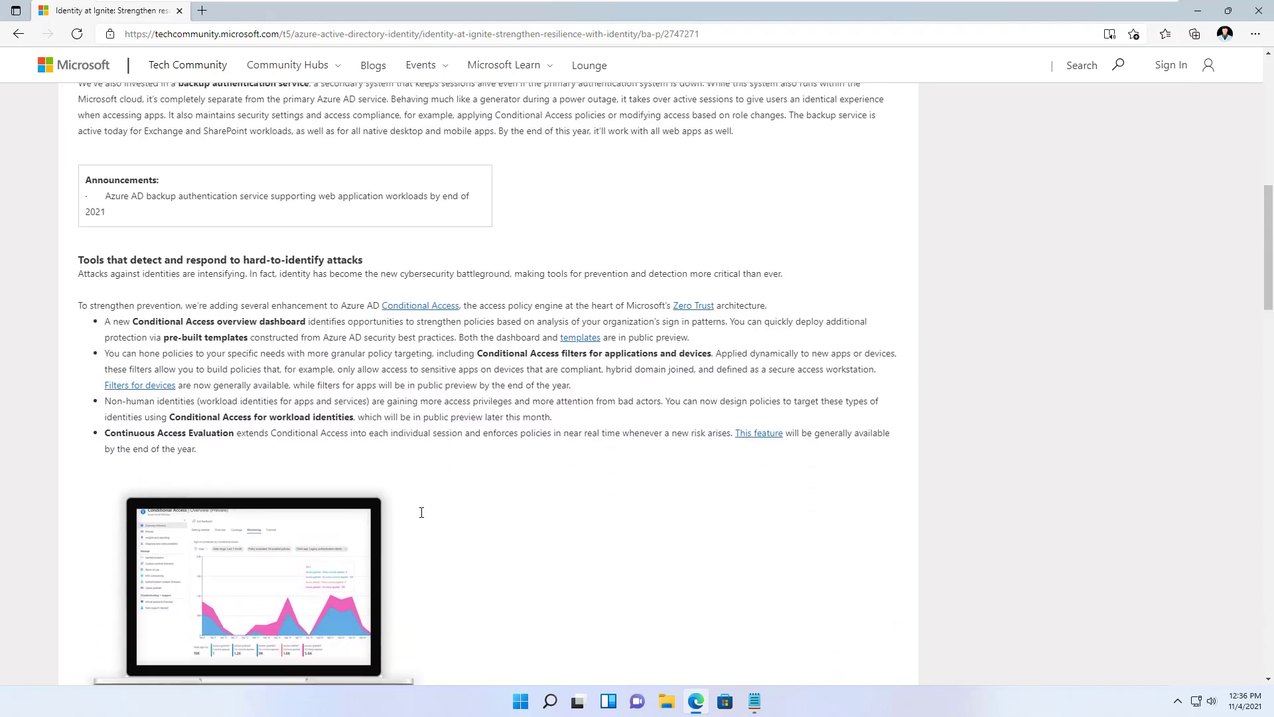
scroll(423, 517, down, 1)
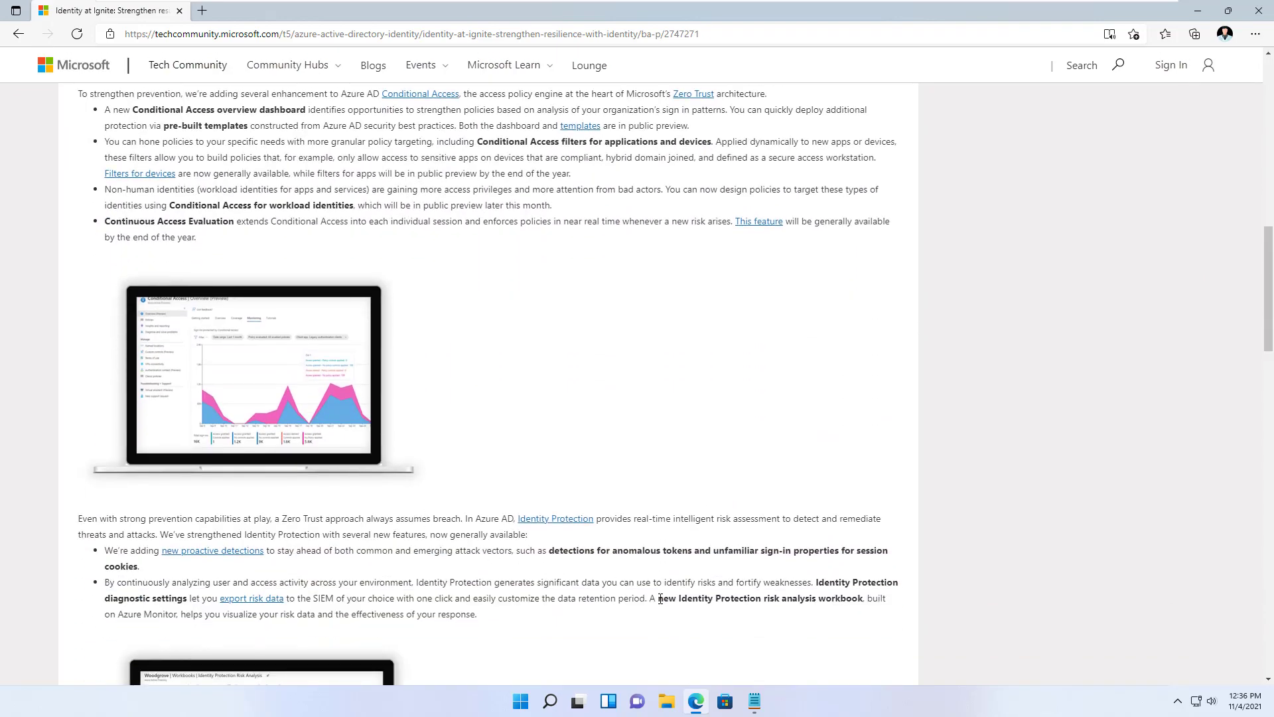
scroll(651, 600, down, 4)
scroll(651, 604, down, 5)
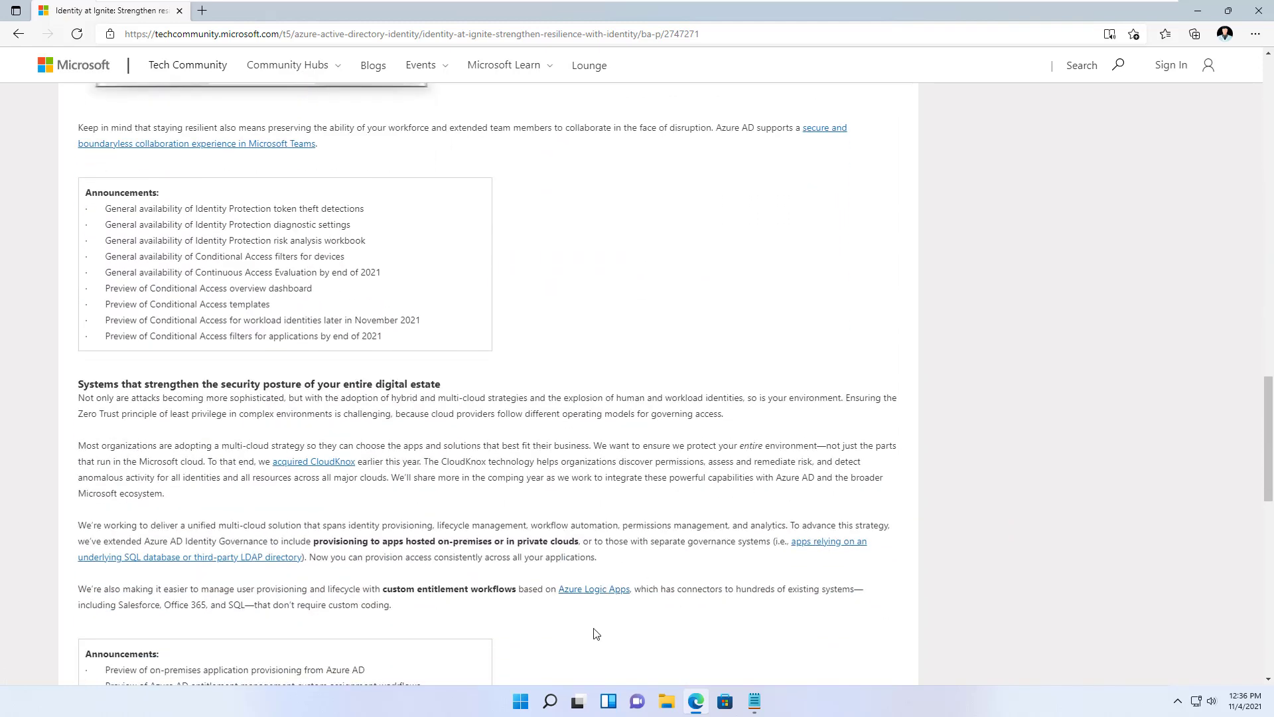
click(246, 29)
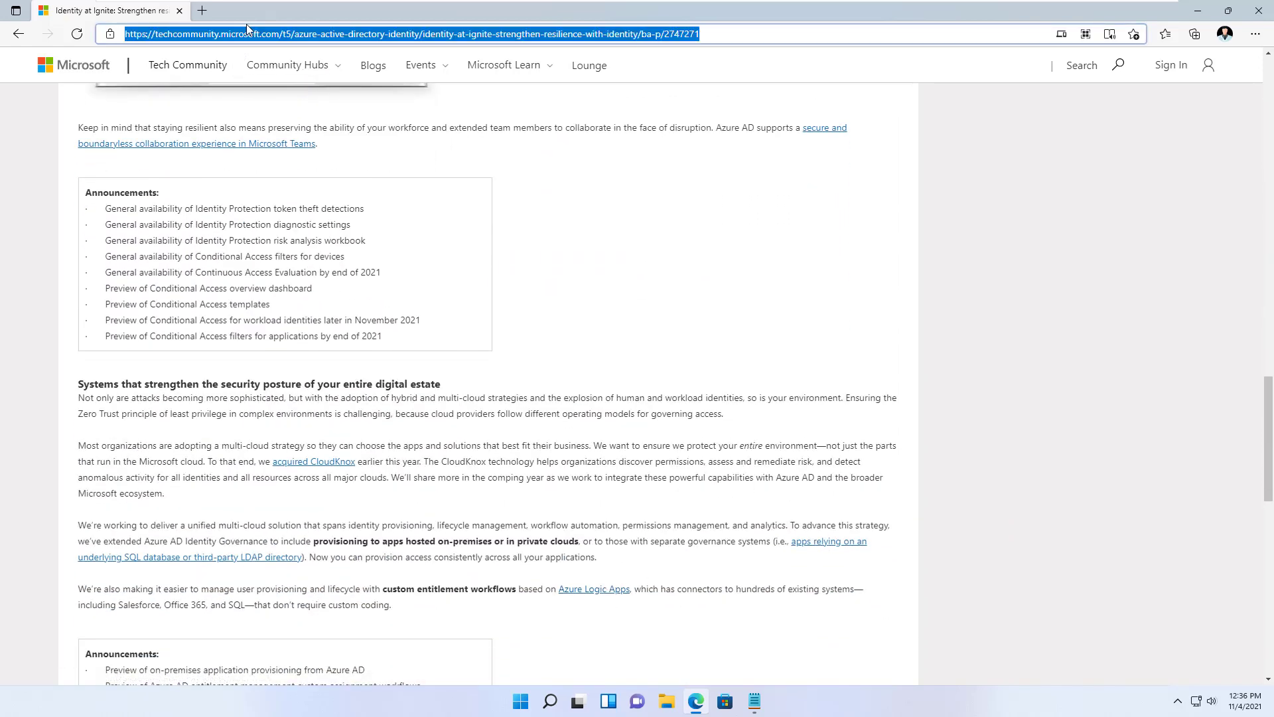
- Open the 'Trigger custom Logic Apps with Azure AD entitlement management' Docs article via aka.ms/em/logicapps and read it through
text(aka.ms/)
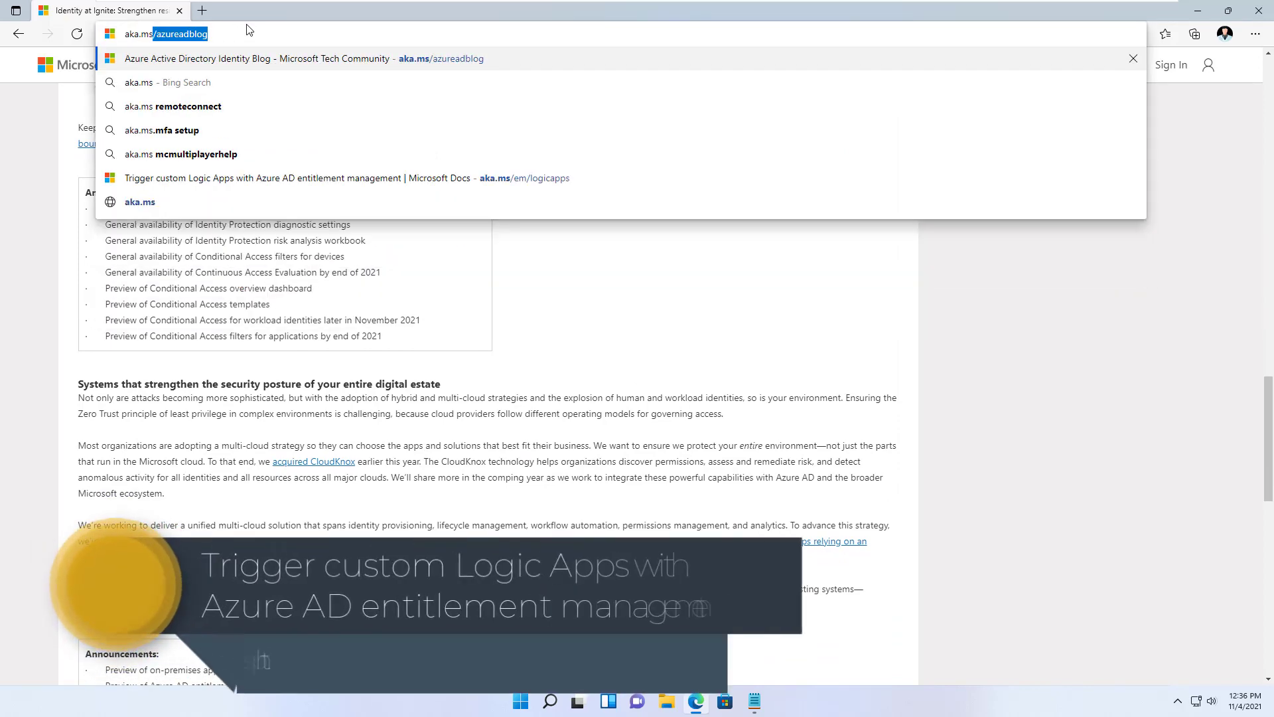
text(em/log)
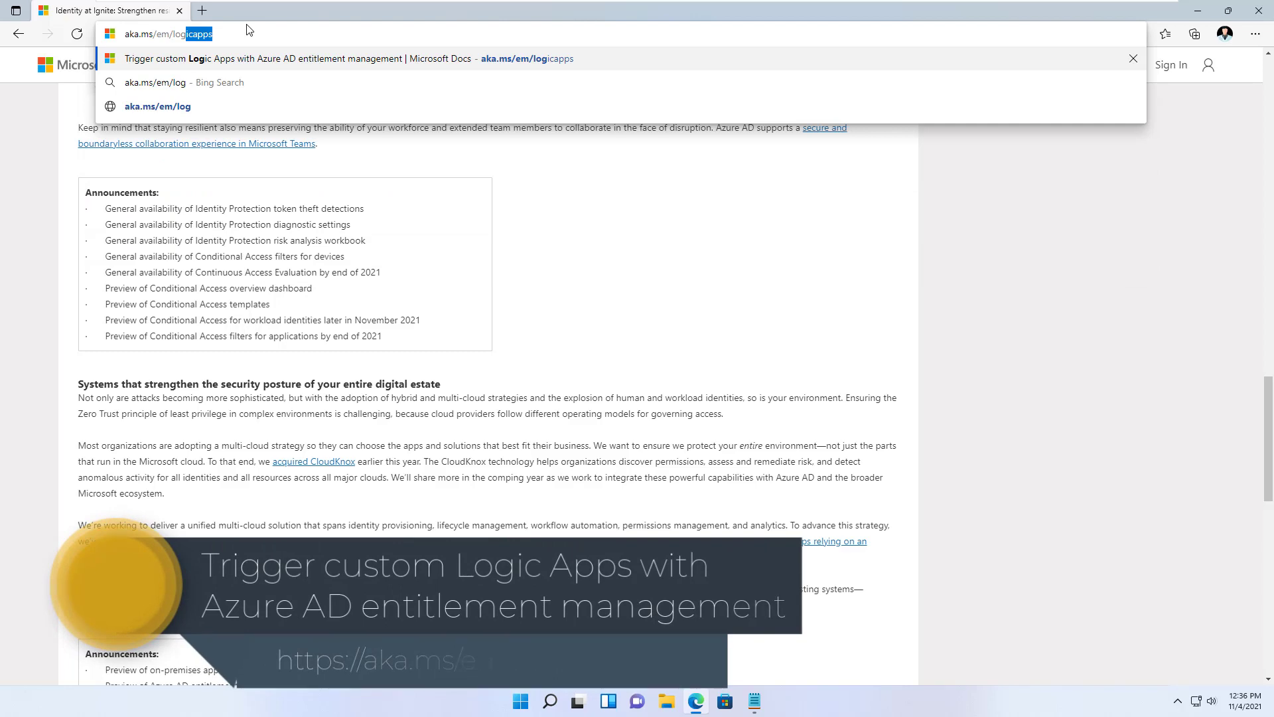
click(245, 66)
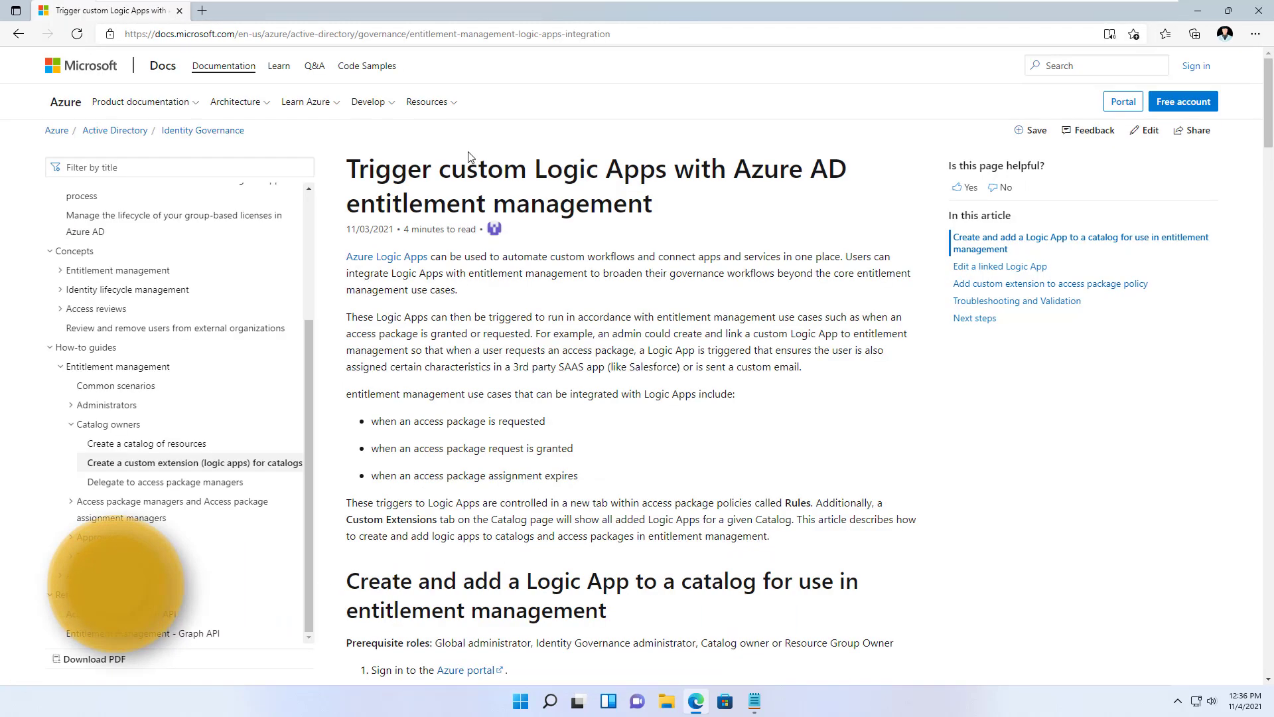
scroll(609, 432, down, 10)
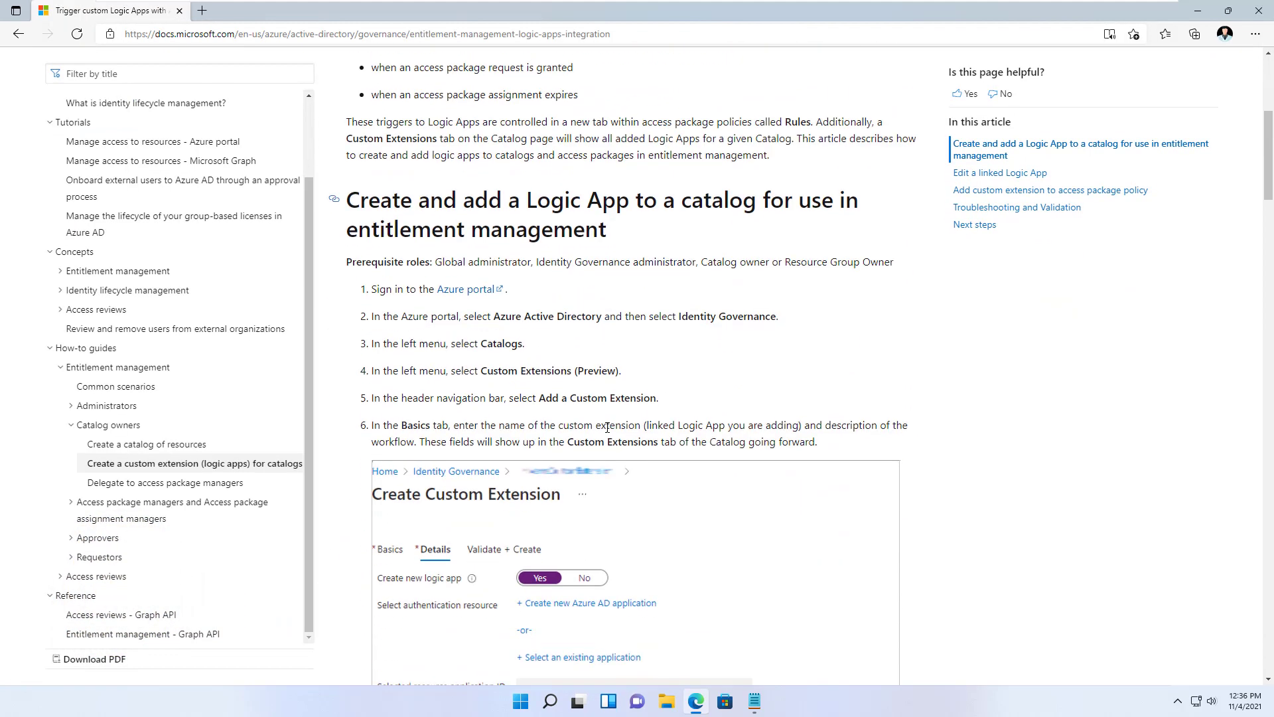
scroll(607, 428, down, 7)
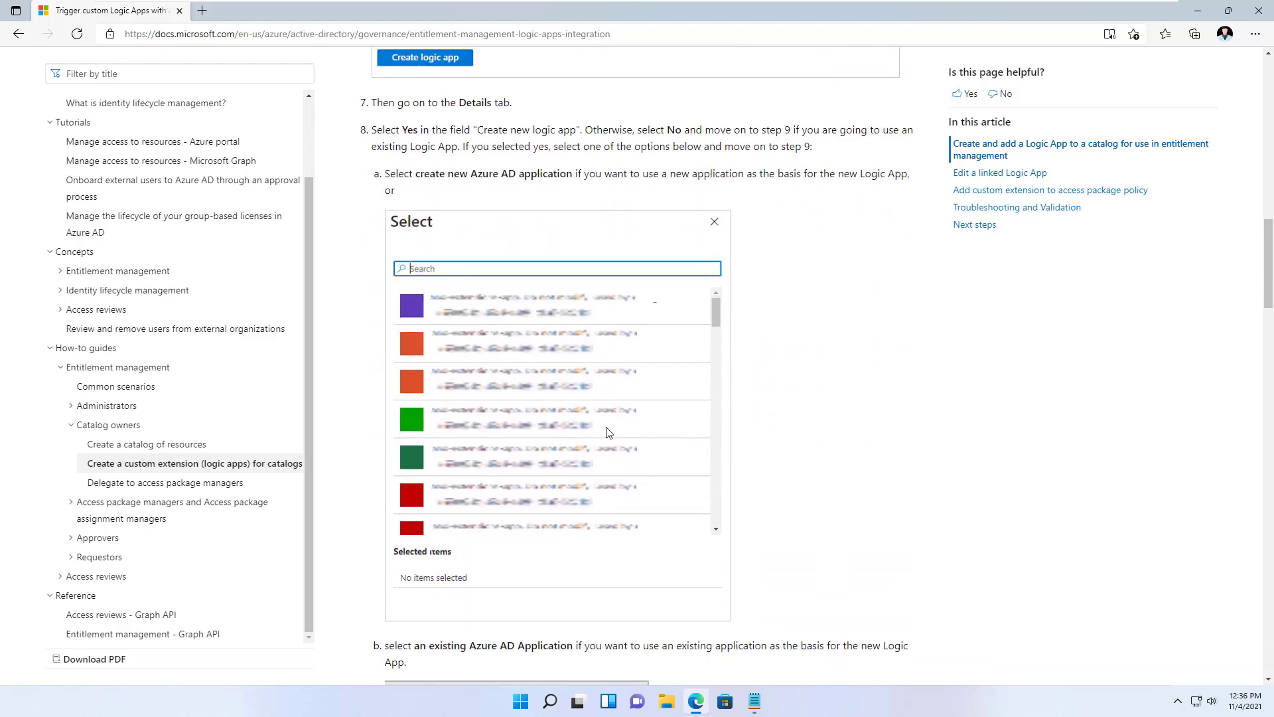
scroll(705, 531, down, 12)
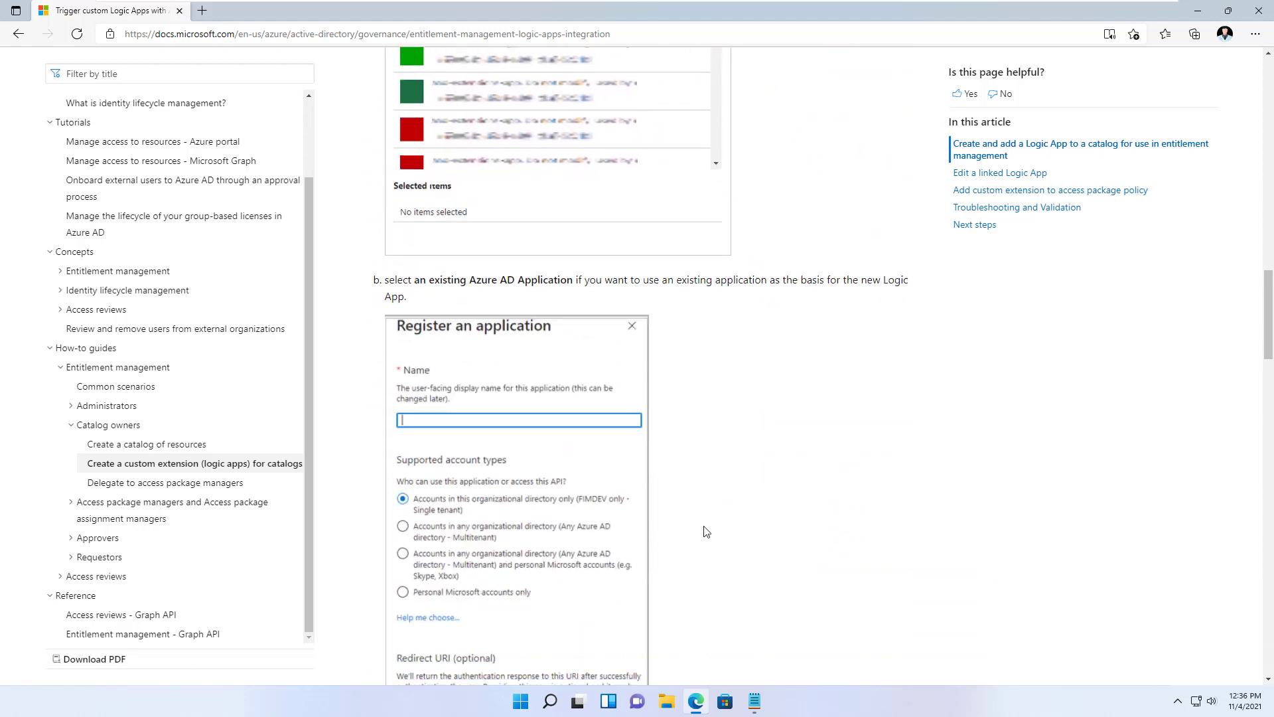
scroll(702, 531, down, 8)
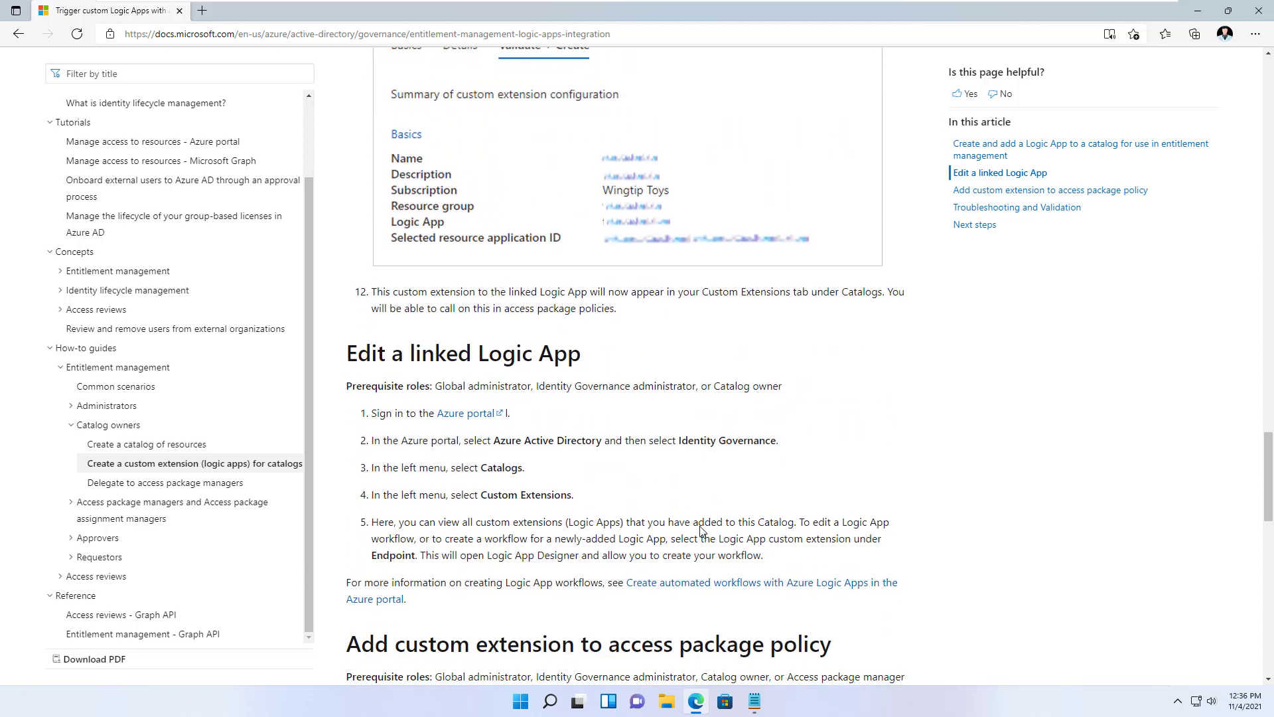
scroll(701, 529, down, 3)
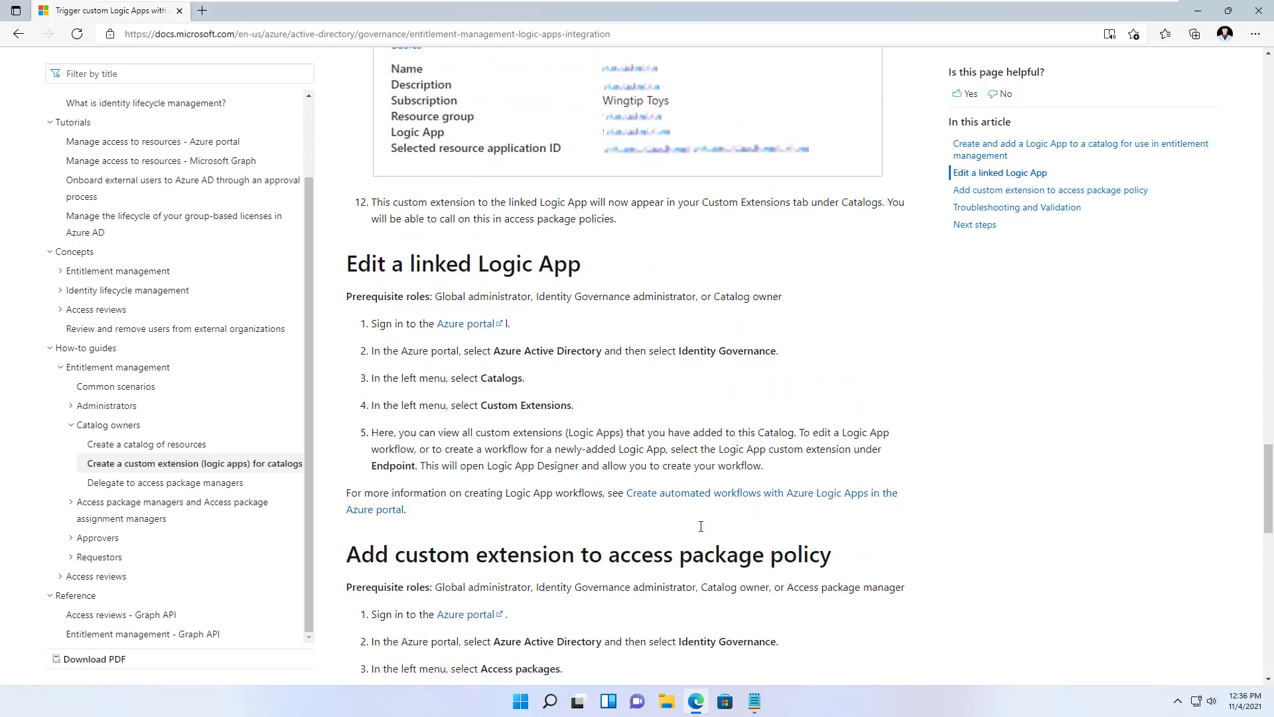
scroll(701, 527, down, 15)
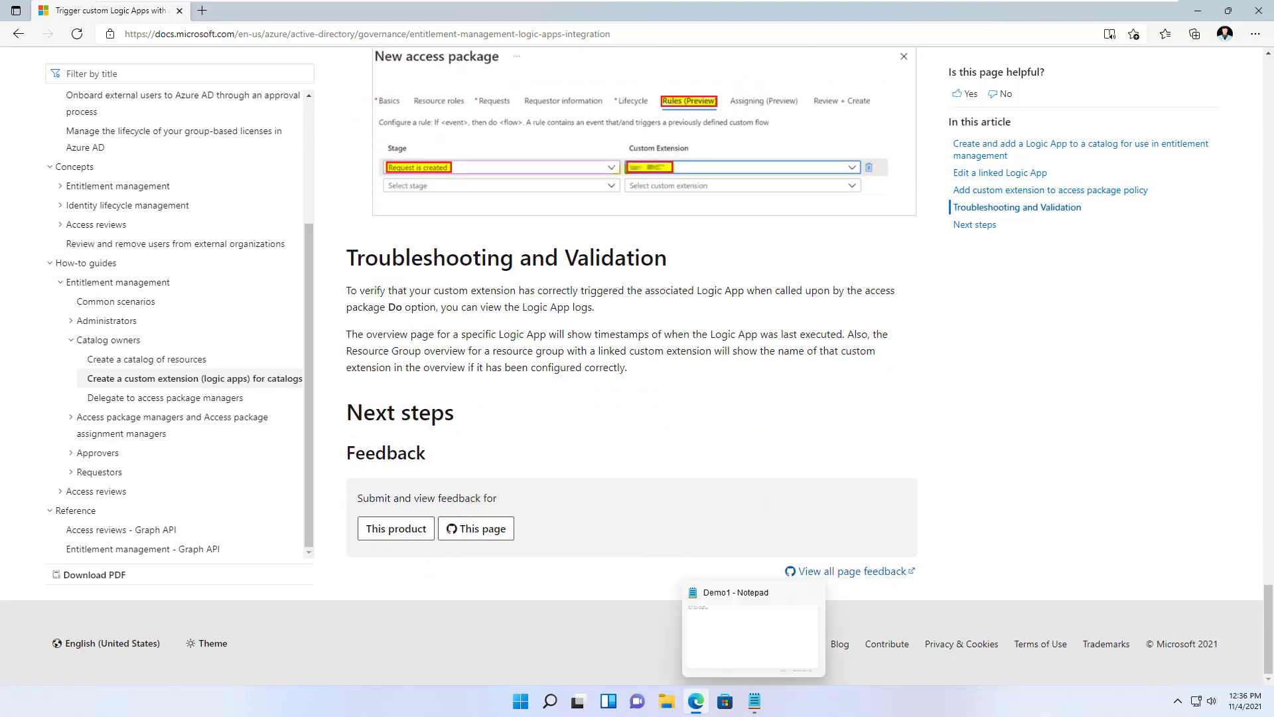
mouse_move(694, 710)
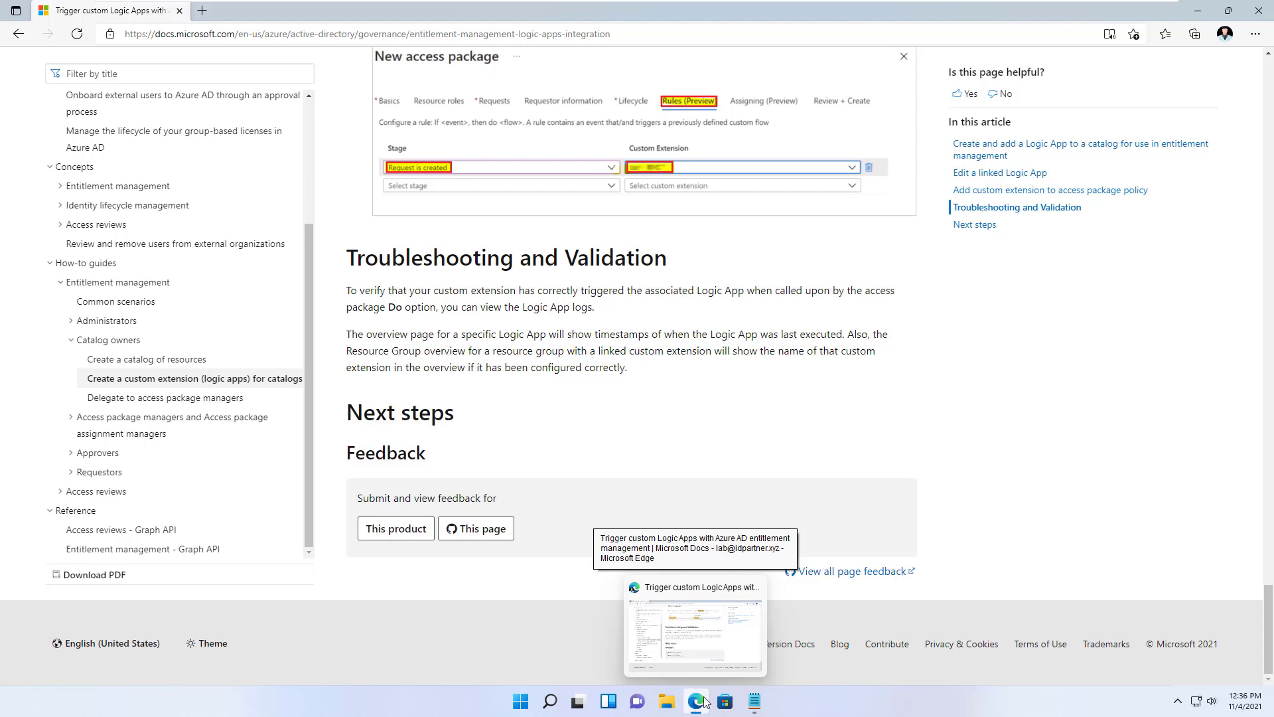
click(1225, 33)
- In a To The Cloud profile window, sign in to portal.azure.com with the work account
click(1129, 160)
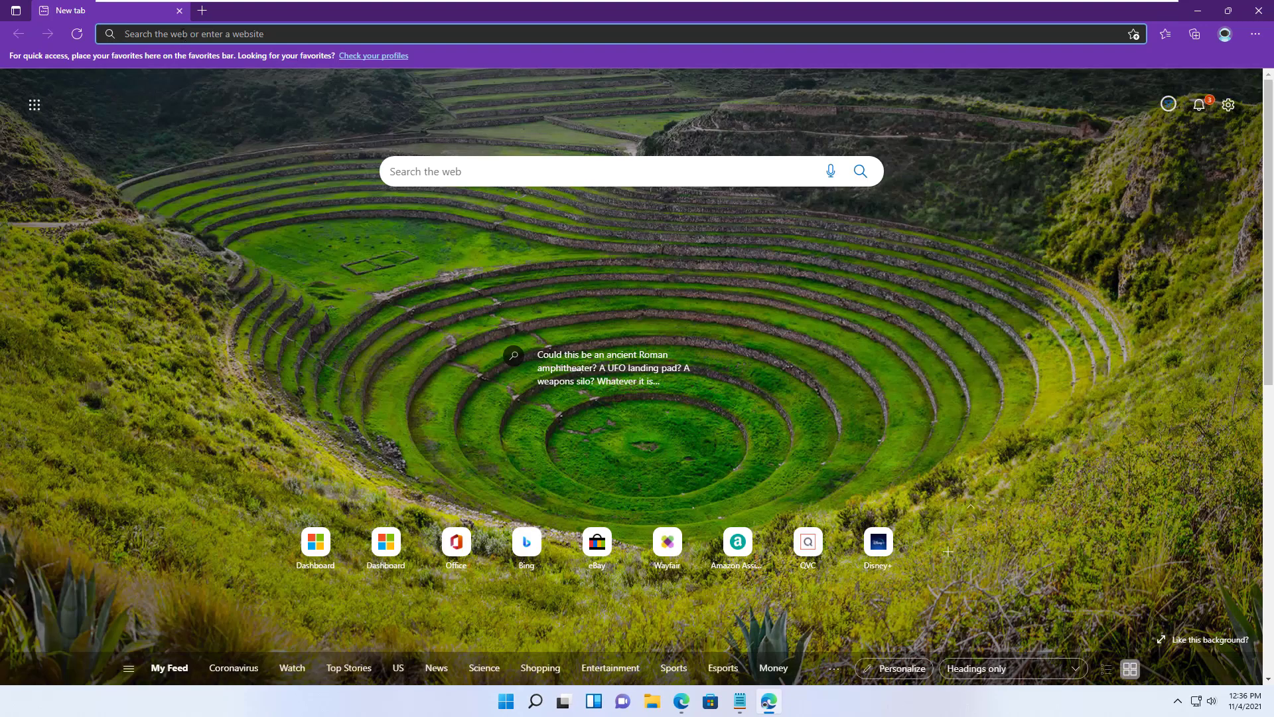
text(portal.azure.com)
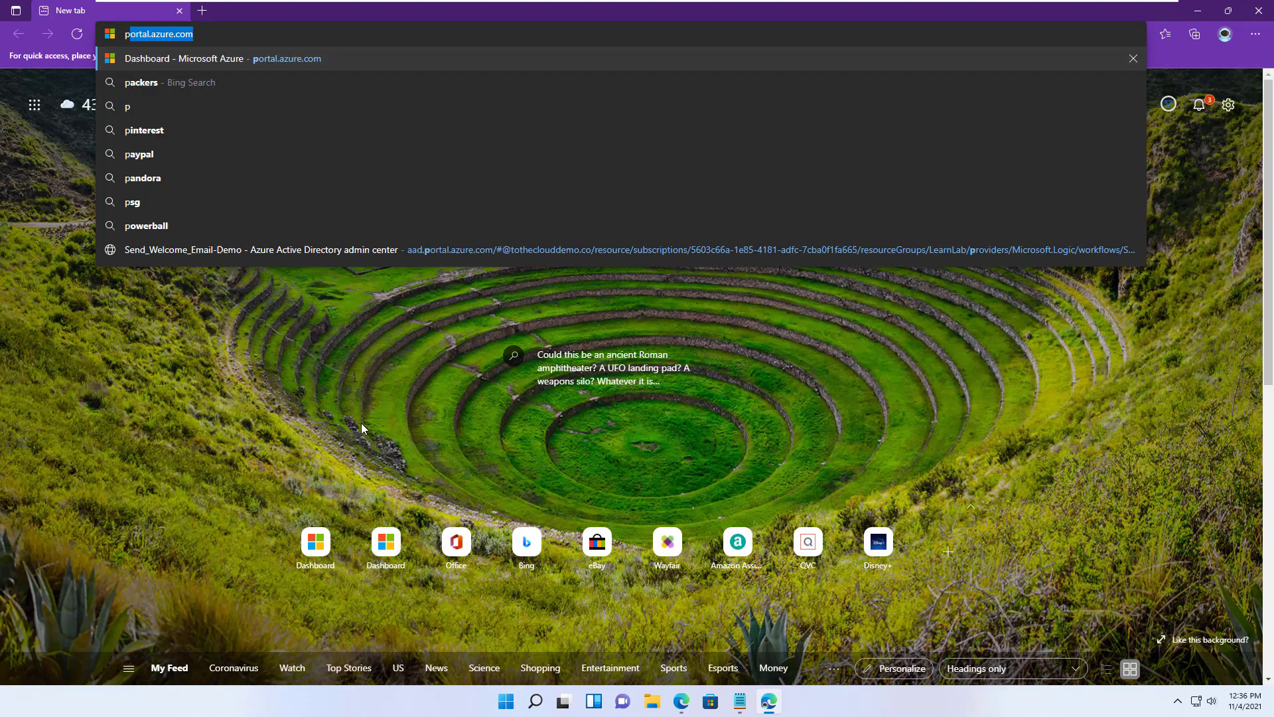
key(Return)
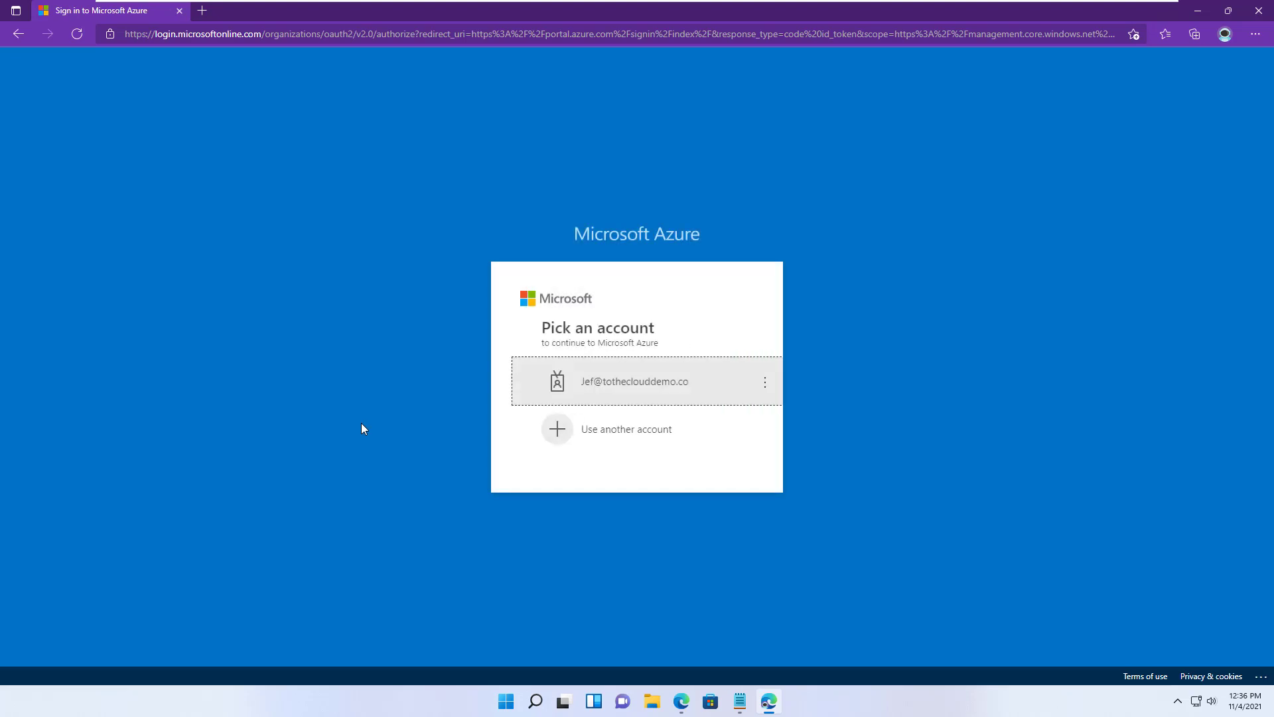
click(603, 383)
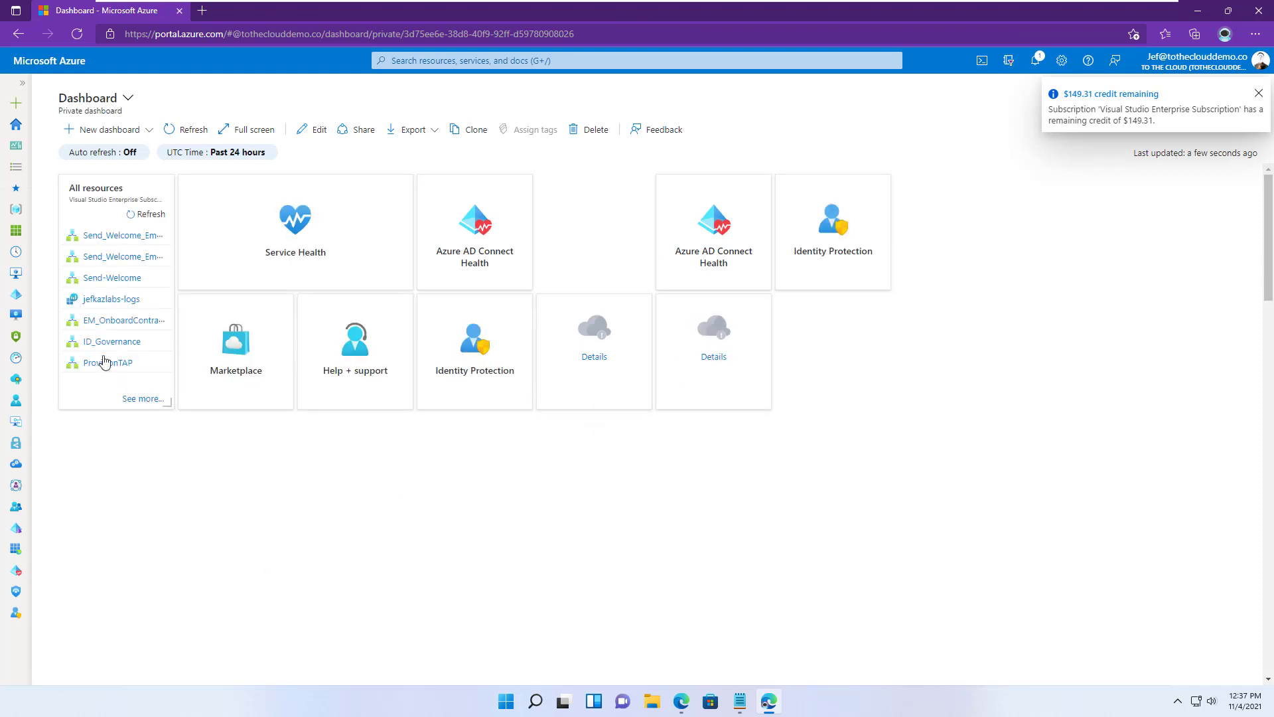
- Open Identity Governance from the tenant's Azure Active Directory
click(17, 295)
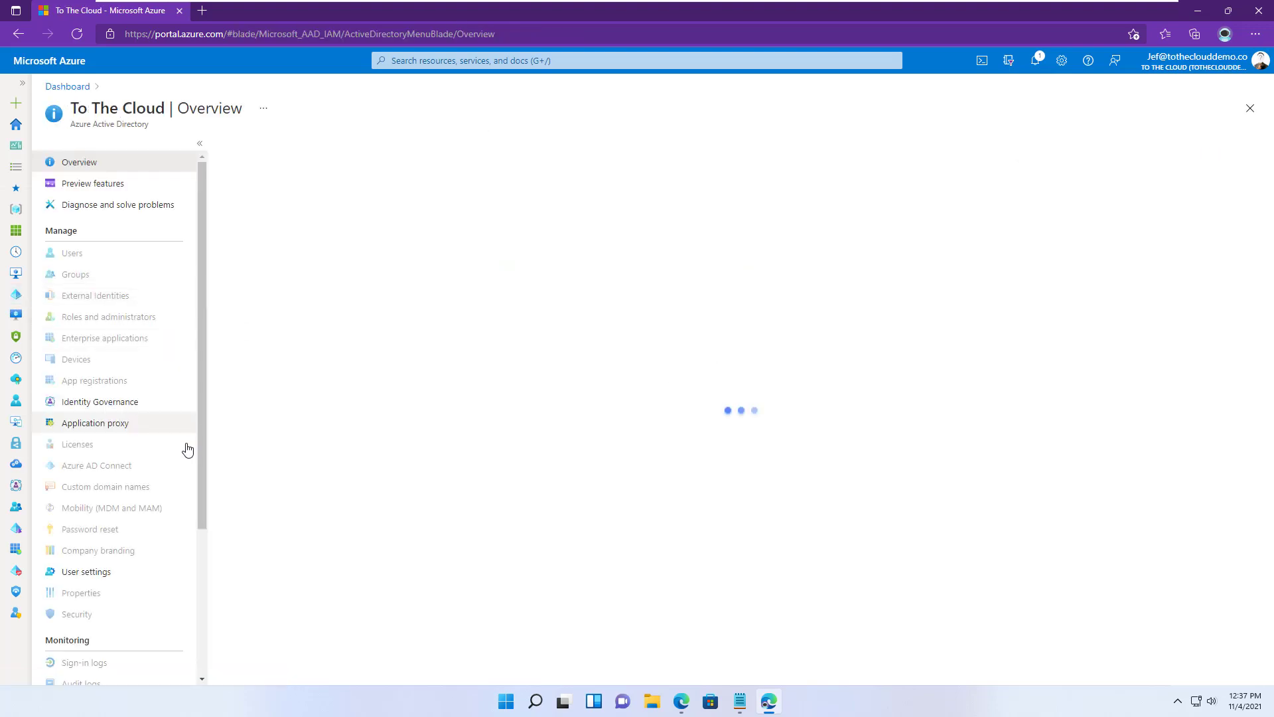
click(111, 430)
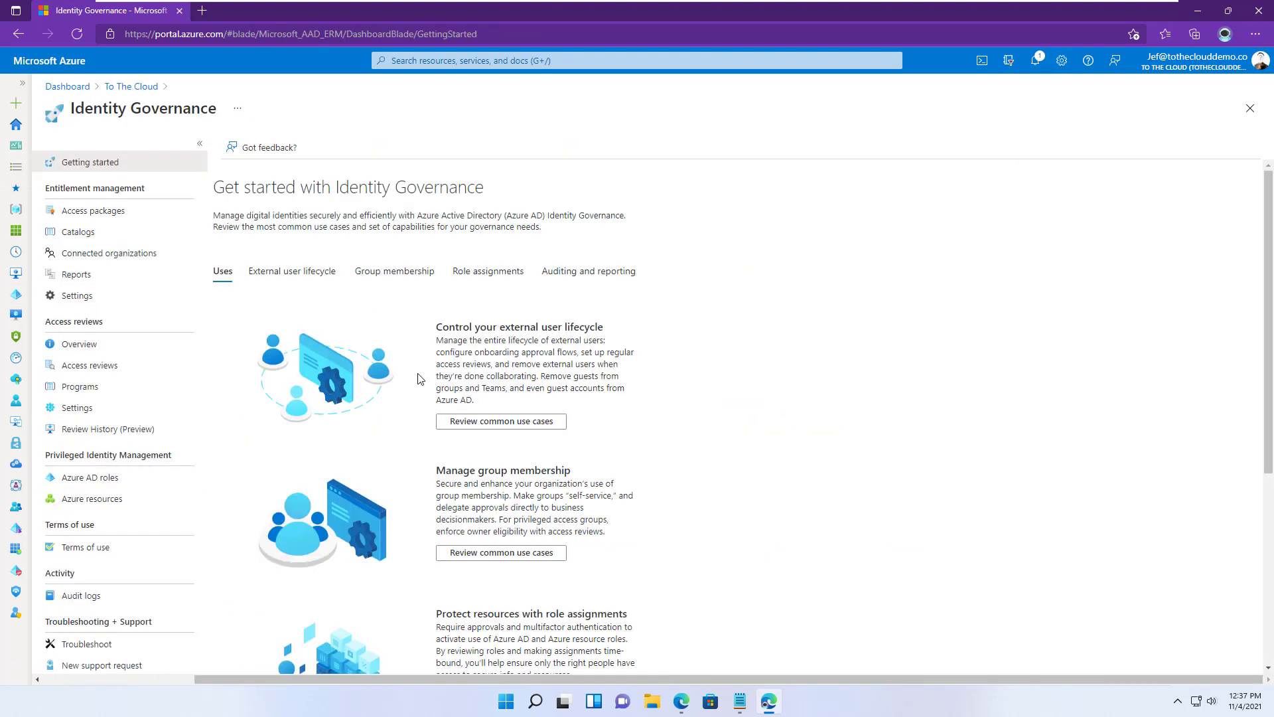
scroll(474, 376, down, 1)
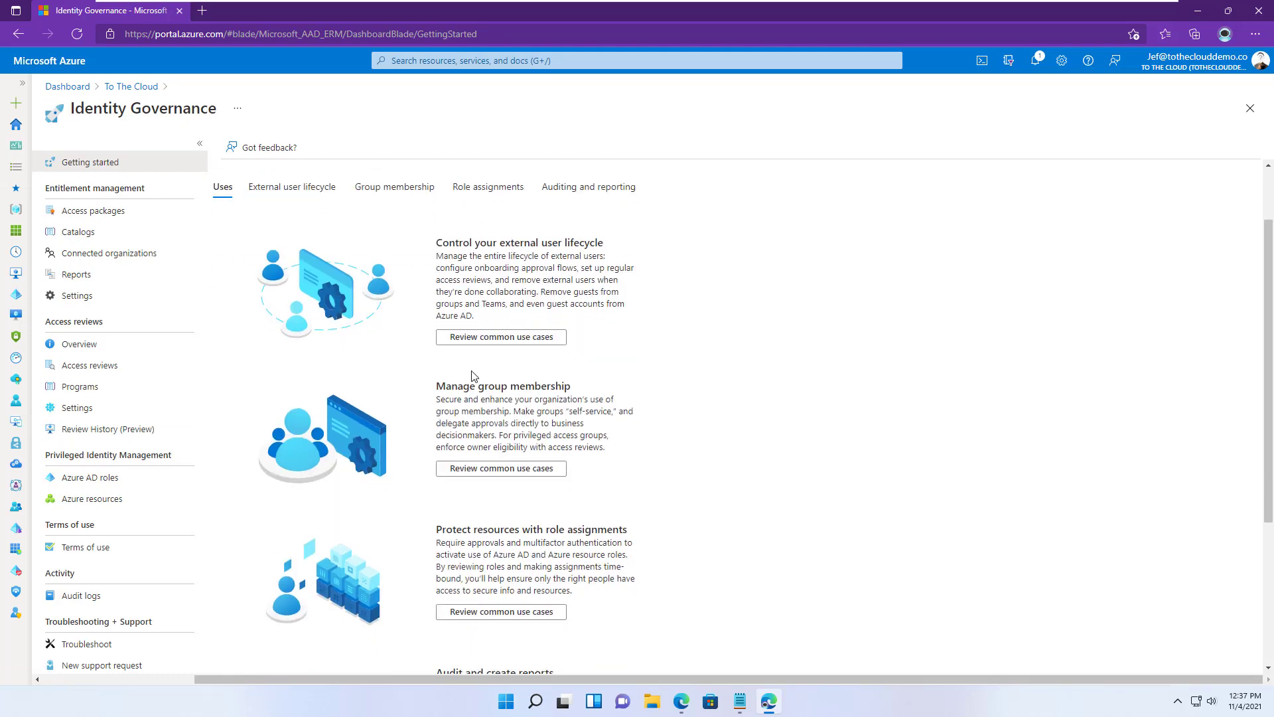
scroll(474, 375, down, 3)
scroll(474, 476, up, 5)
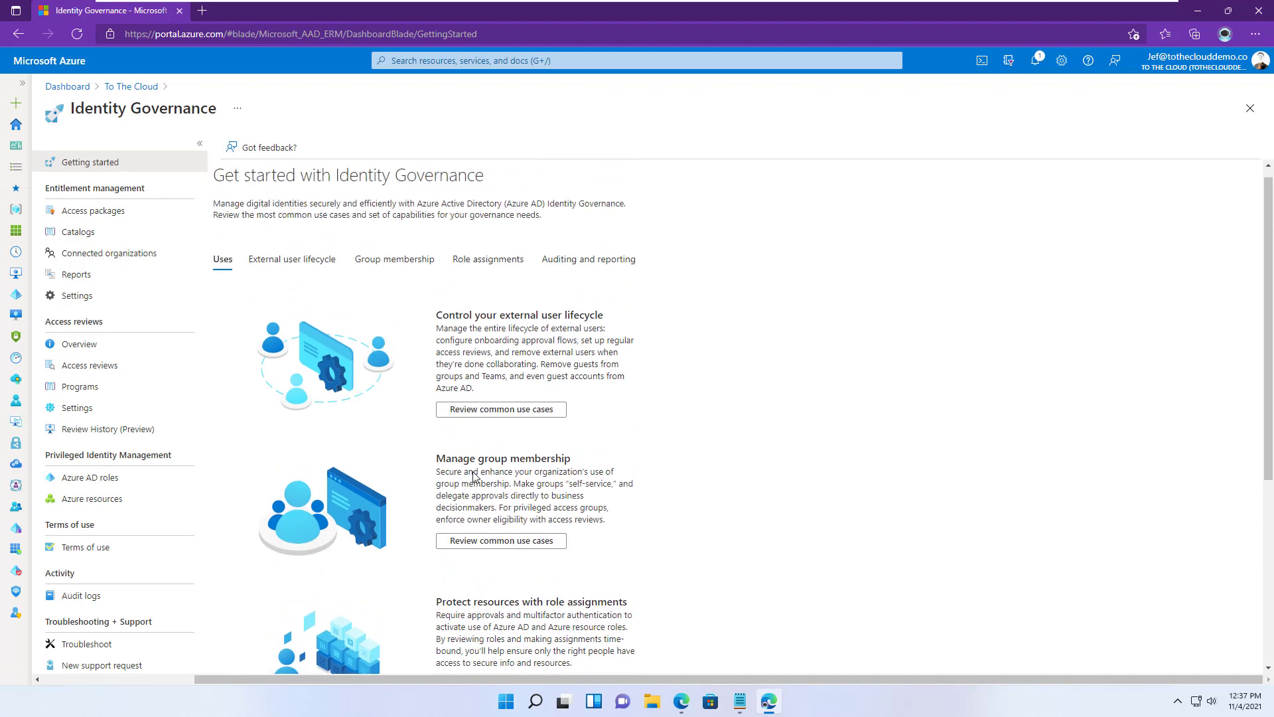
- Browse the external user lifecycle, group membership, role assignment and auditing use-case tabs, then the overview
click(263, 260)
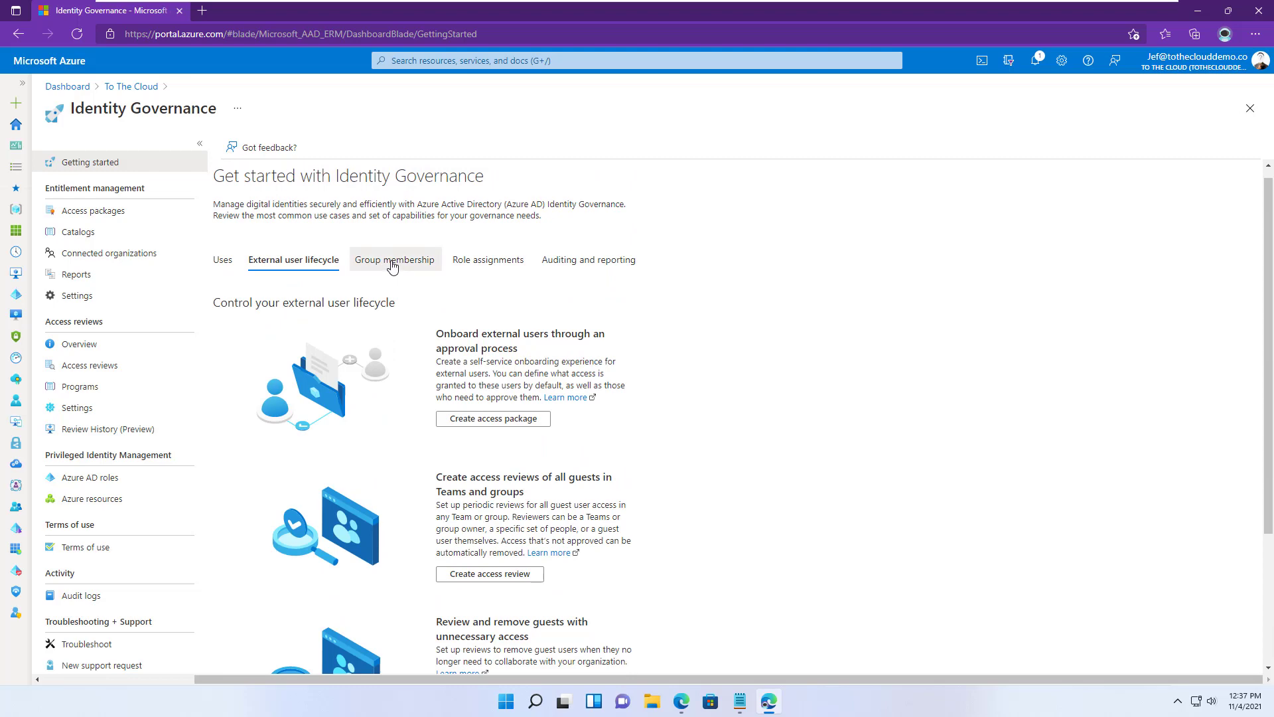
click(393, 266)
click(489, 264)
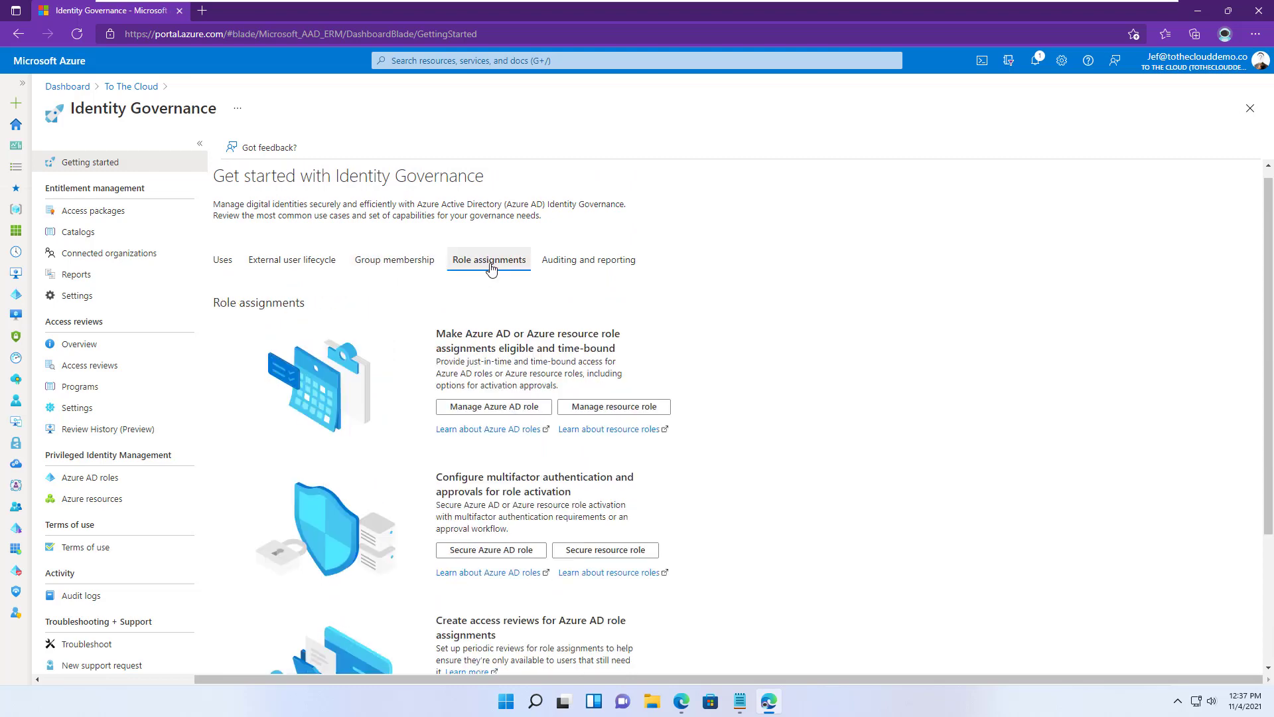
click(566, 265)
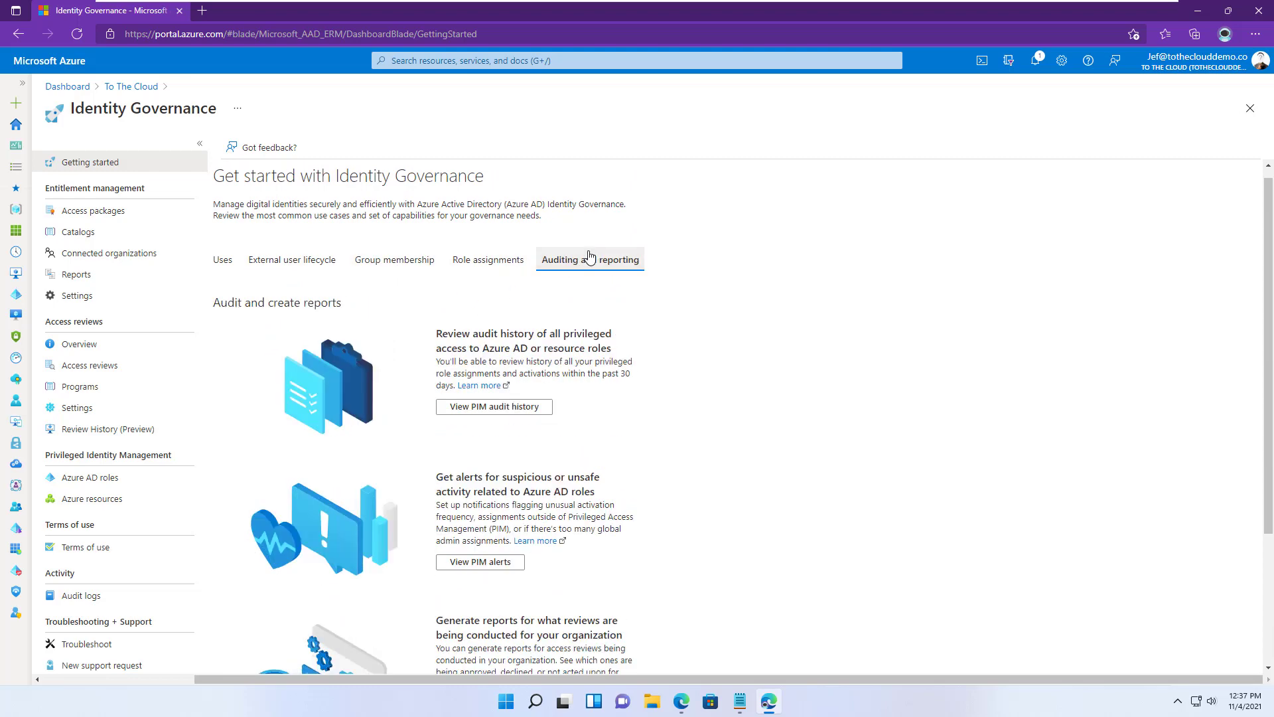
click(223, 265)
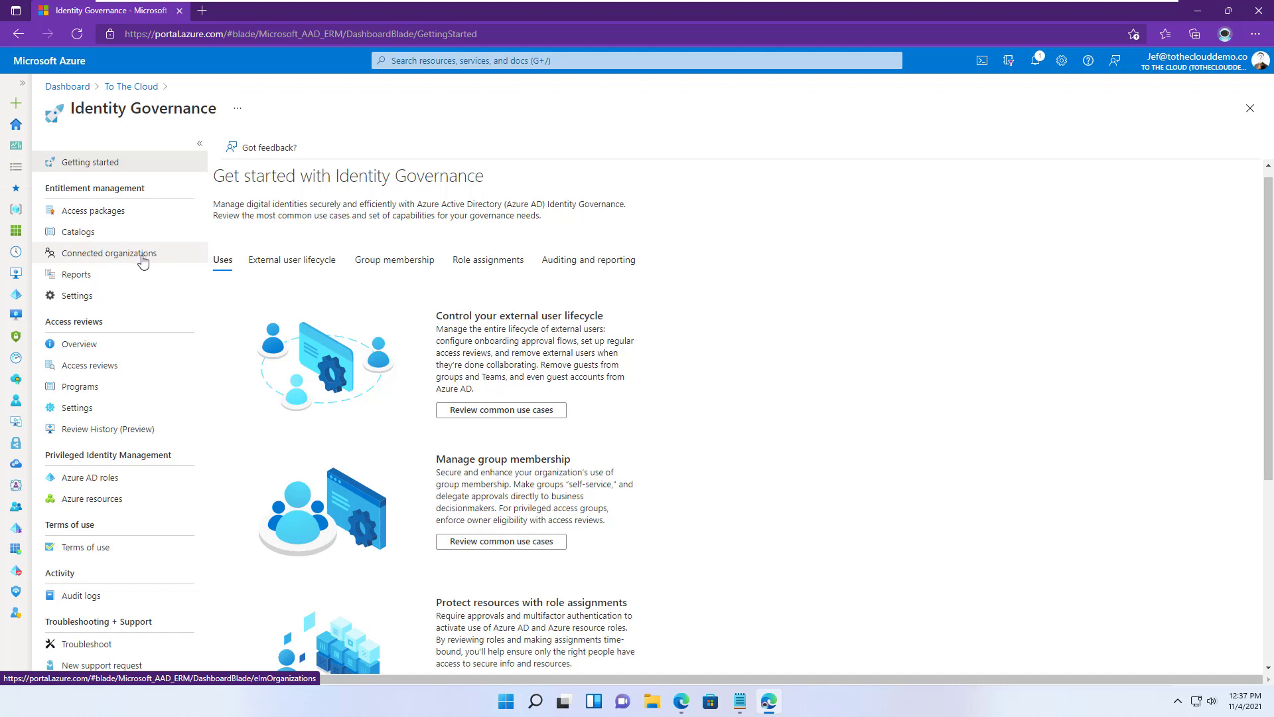
- Create catalog 'ID Partner Demo2' described 'Access for the ID Partner Organization' and open it
click(79, 233)
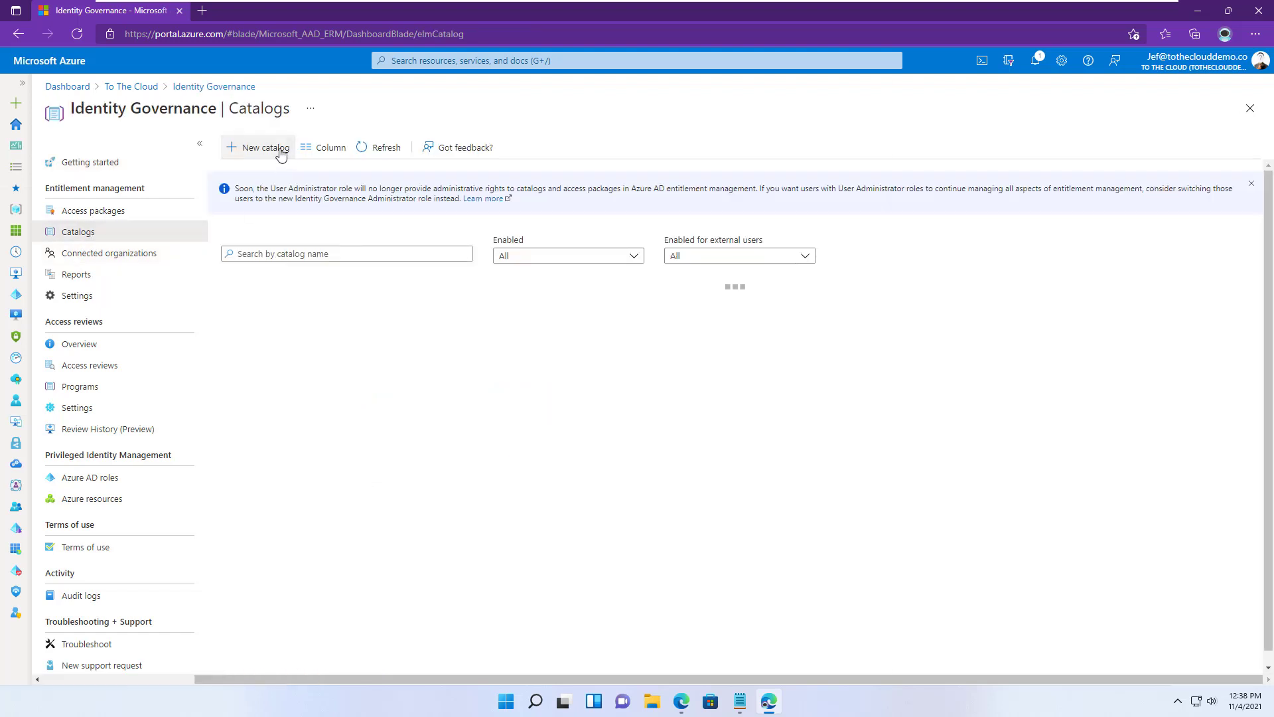
click(280, 148)
text(ID Pa)
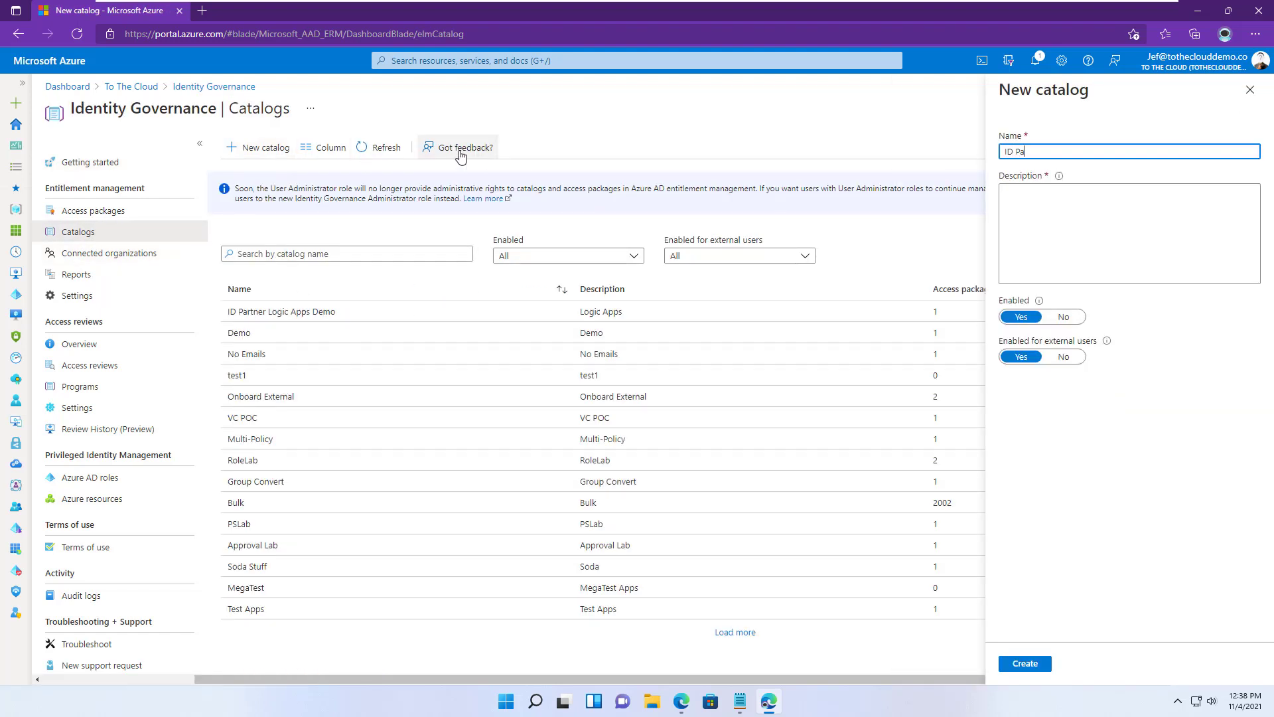
text(rtner Demo2)
click(1011, 225)
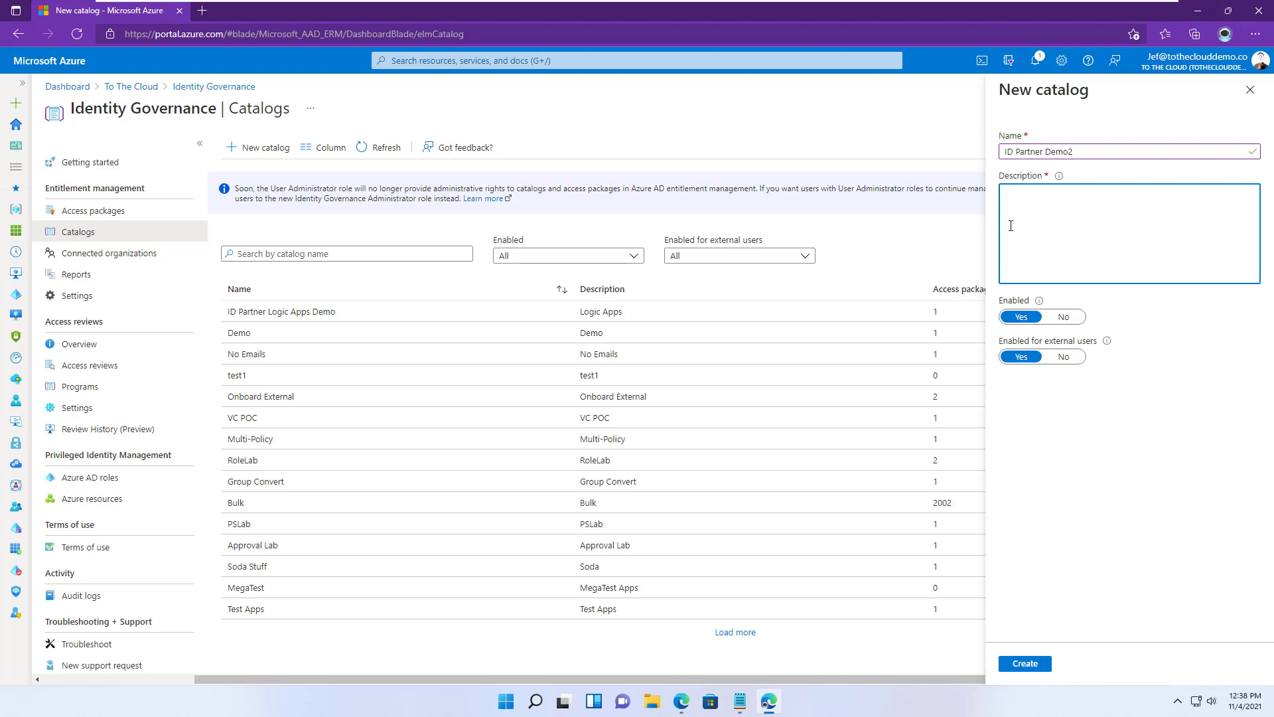
text(Access for the ID PARTN)
key(BackSpace)
key(BackSpace)
key(BackSpace)
key(BackSpace)
text(artner Organization)
click(1037, 666)
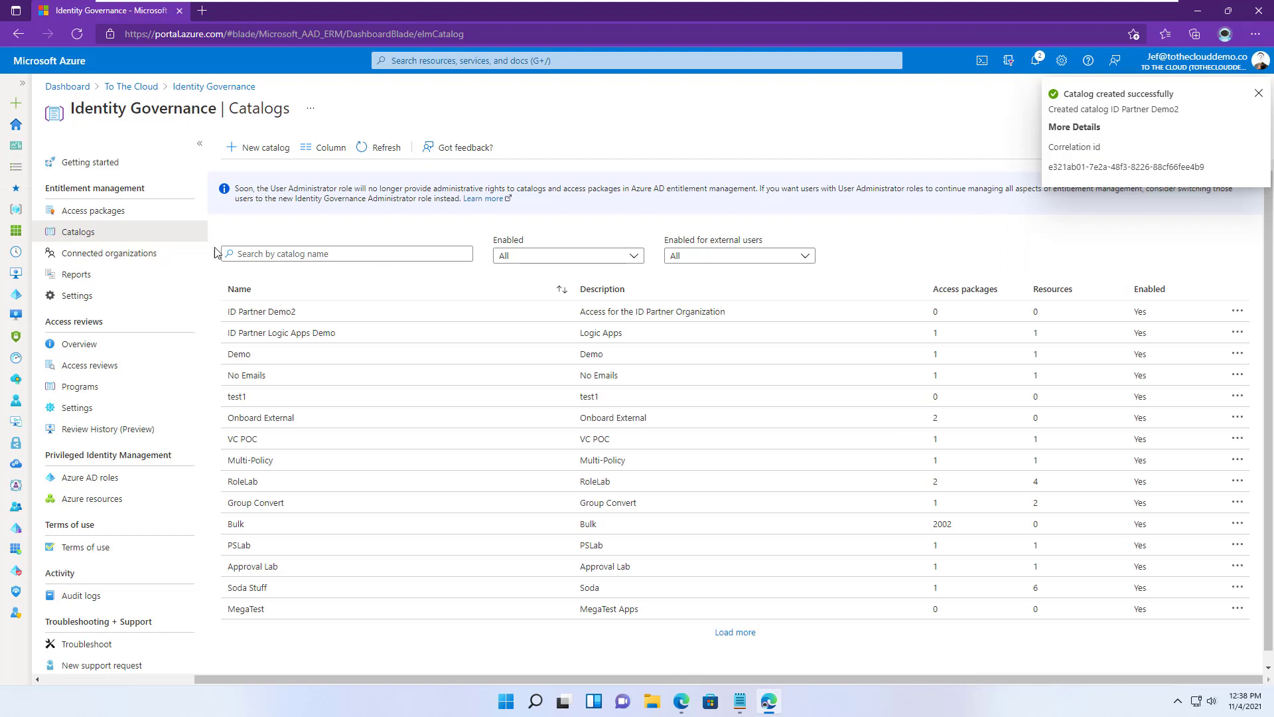
click(285, 311)
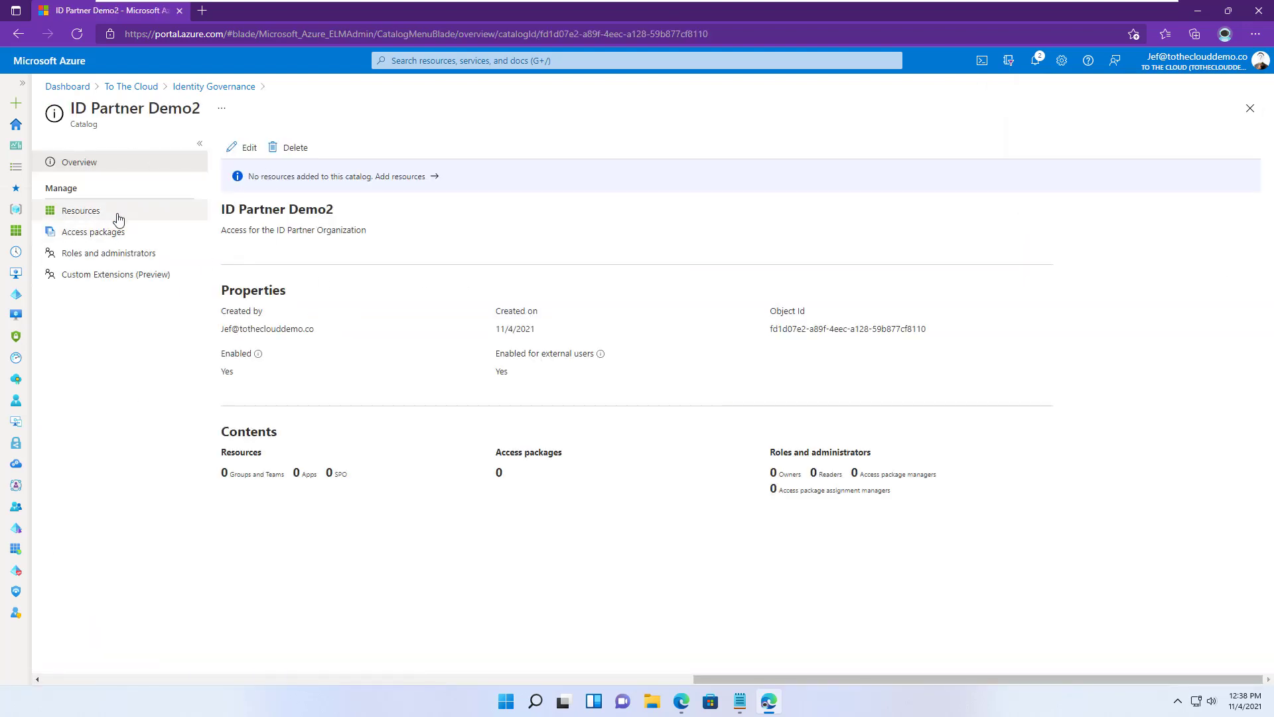
- Add the ID Partner Project group as a catalog resource, then view Custom Extensions
click(100, 211)
click(247, 147)
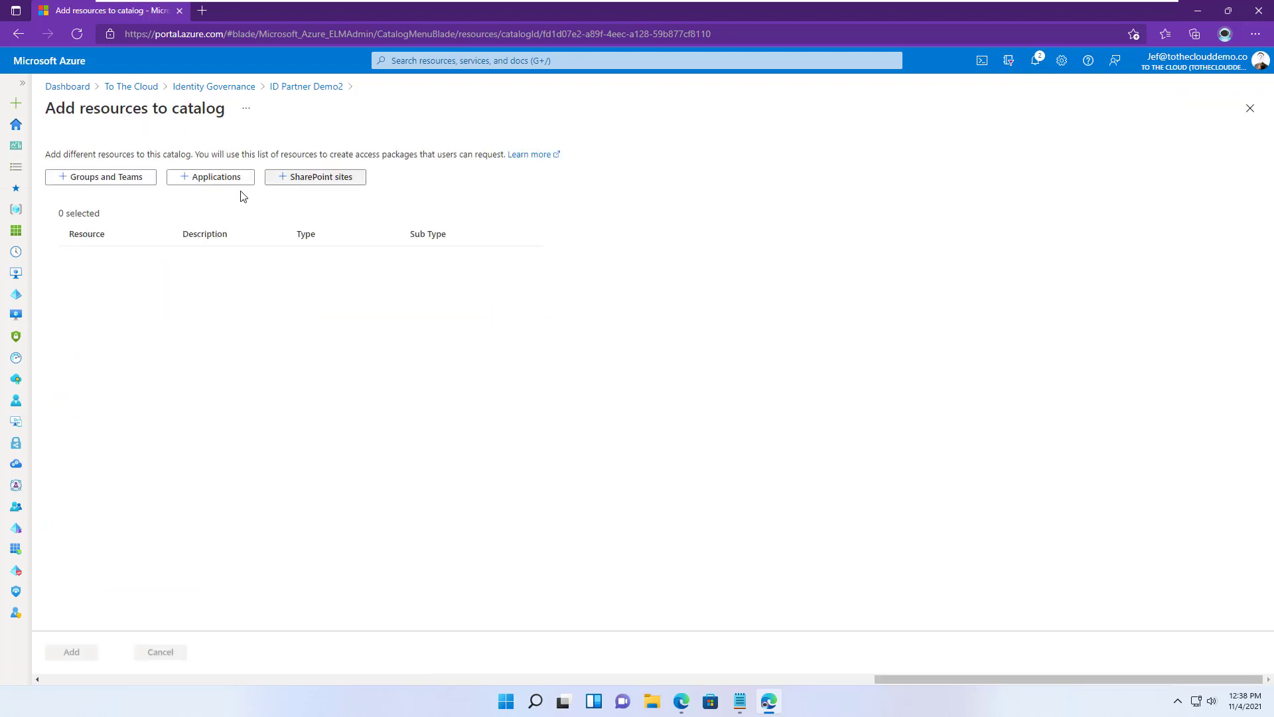
click(151, 179)
text(i)
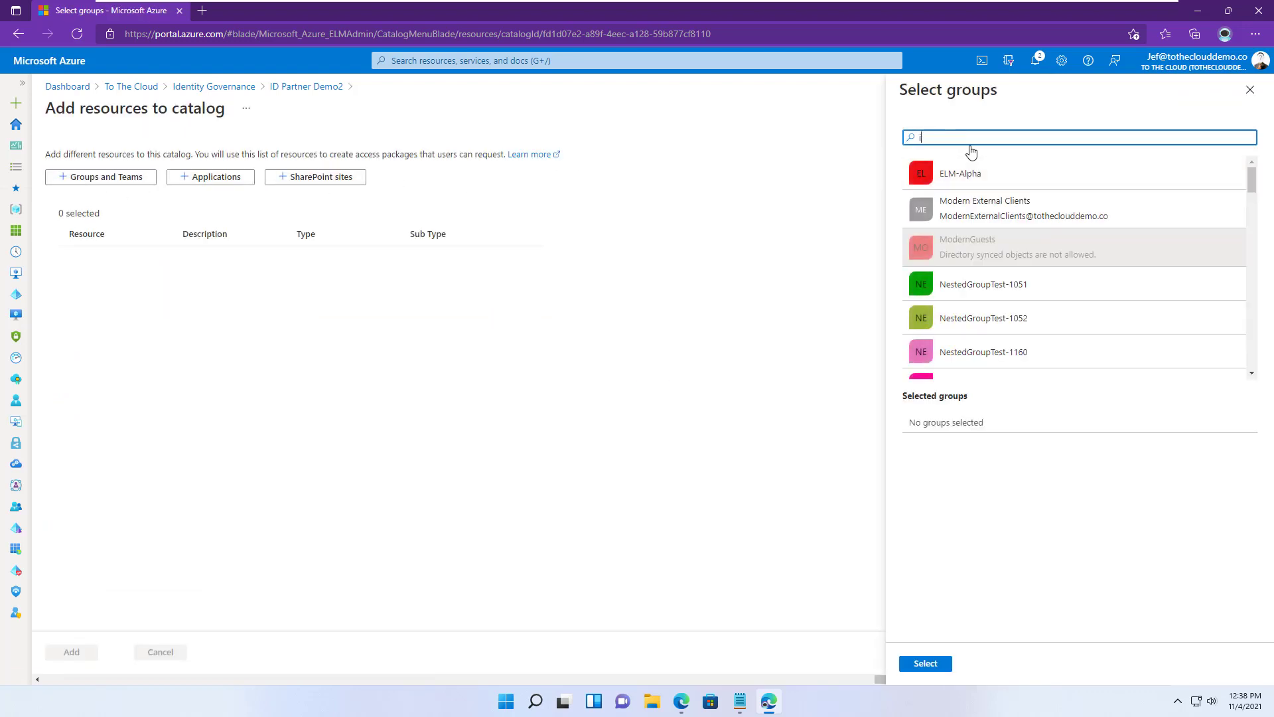
text(d part)
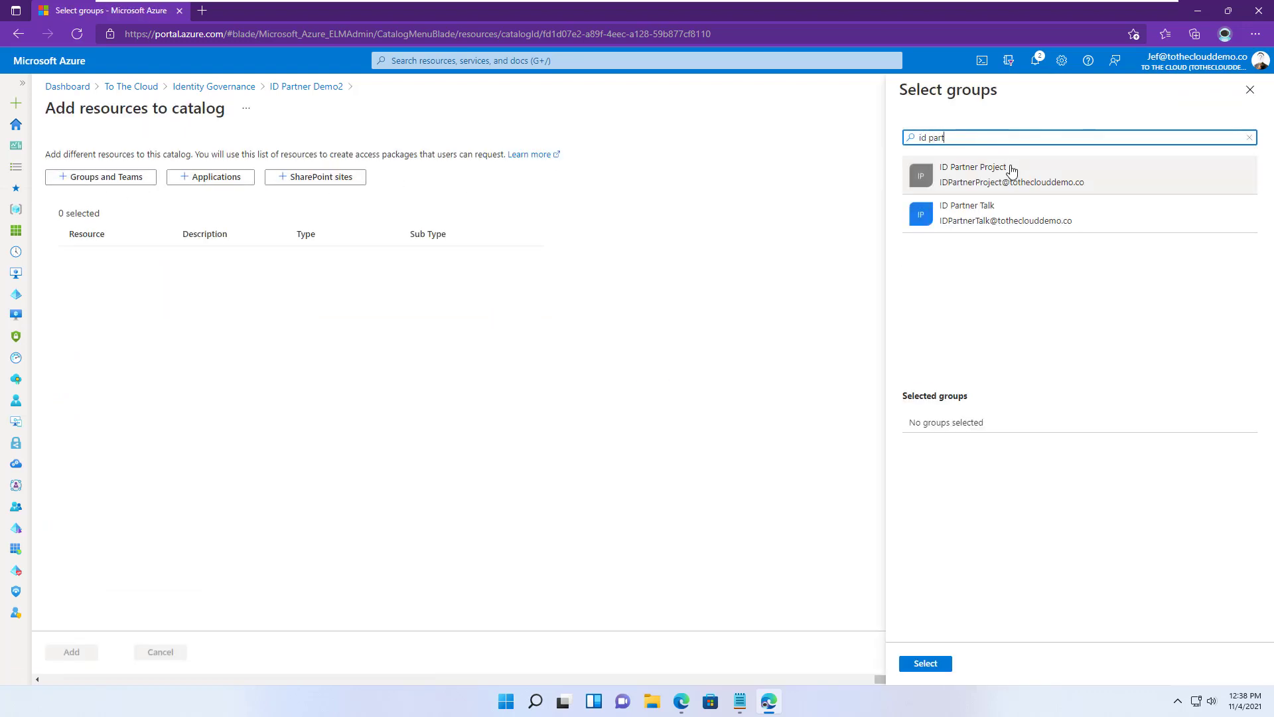
click(1010, 249)
click(921, 664)
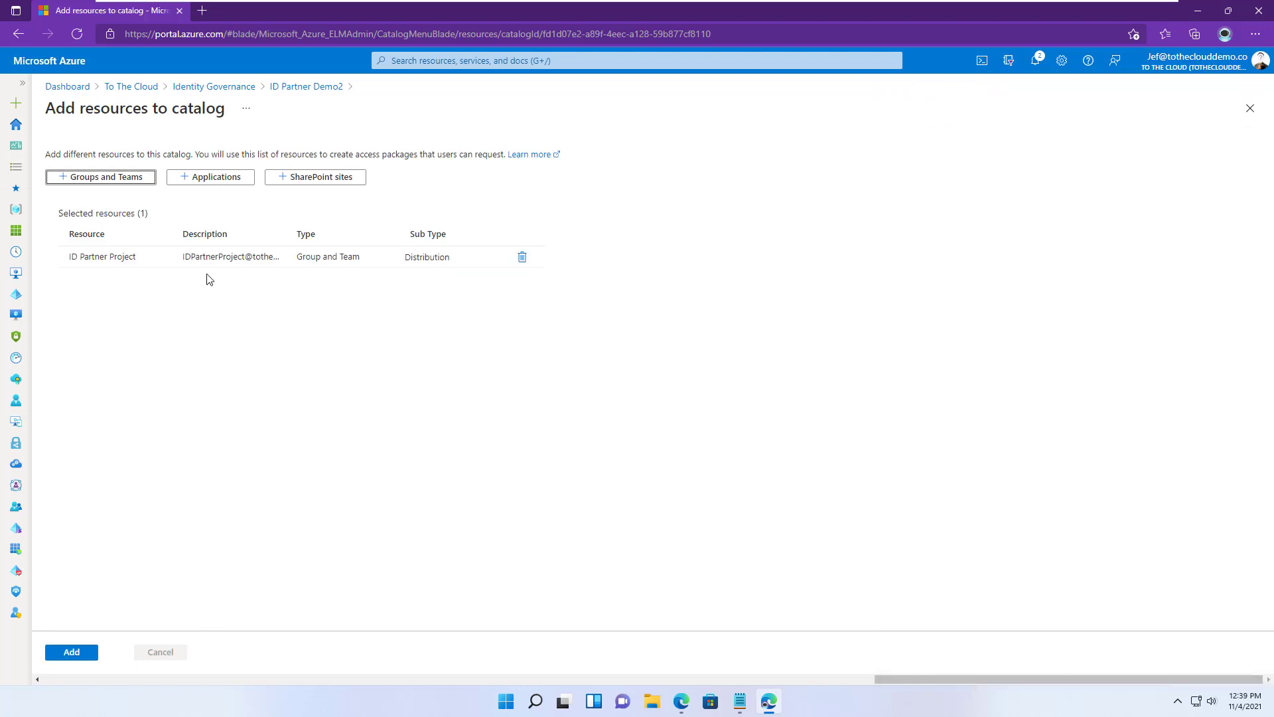
click(67, 653)
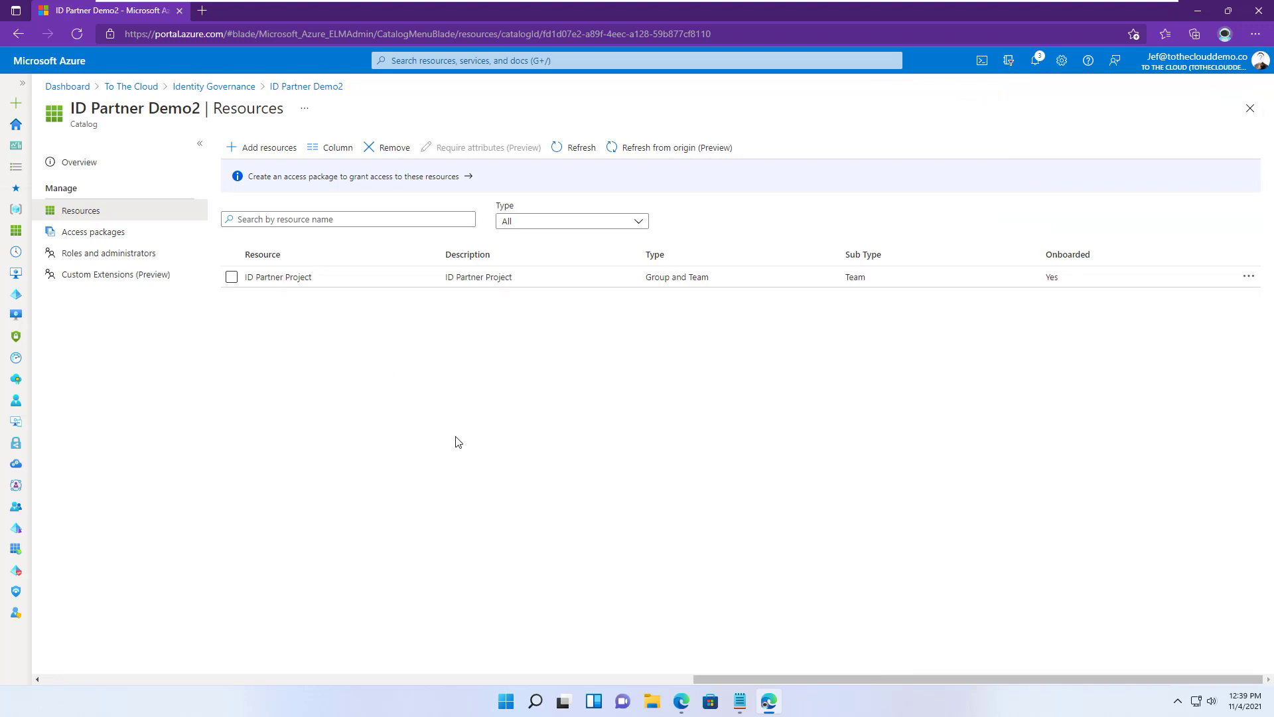
click(93, 279)
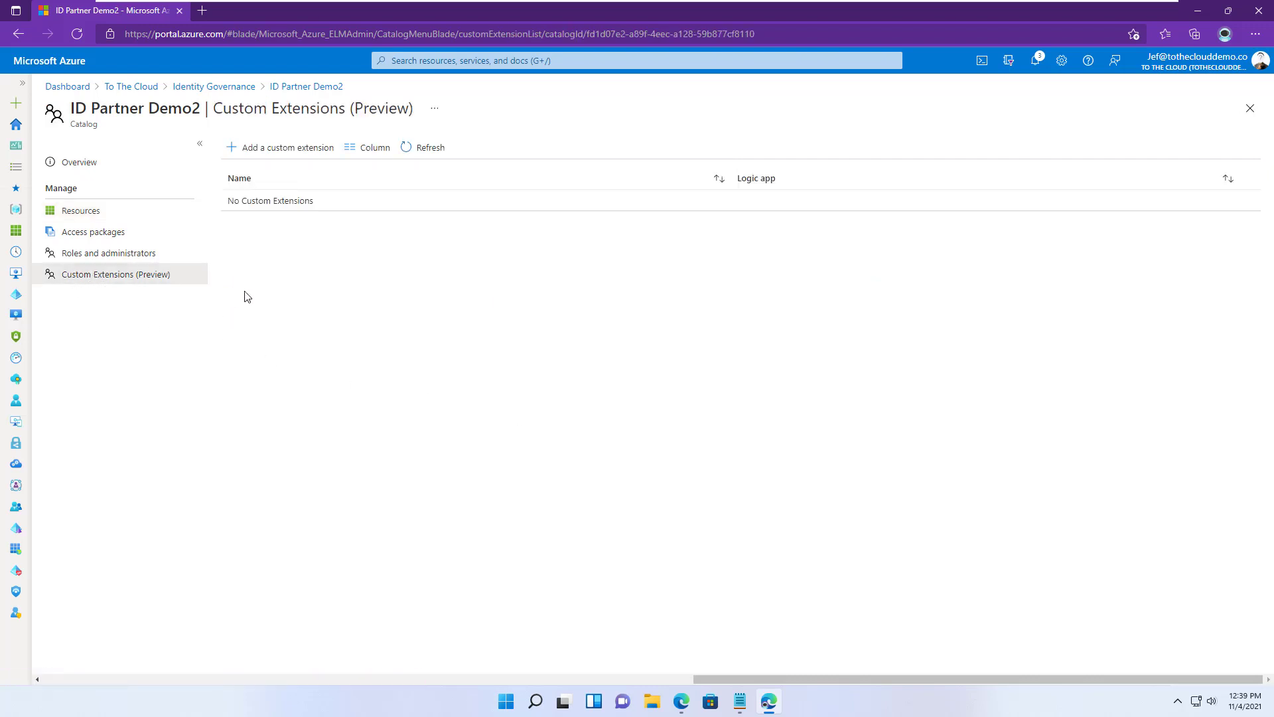
- Start a custom extension with name and description 'Send Custom Welcome Mail' and continue to Details
click(261, 145)
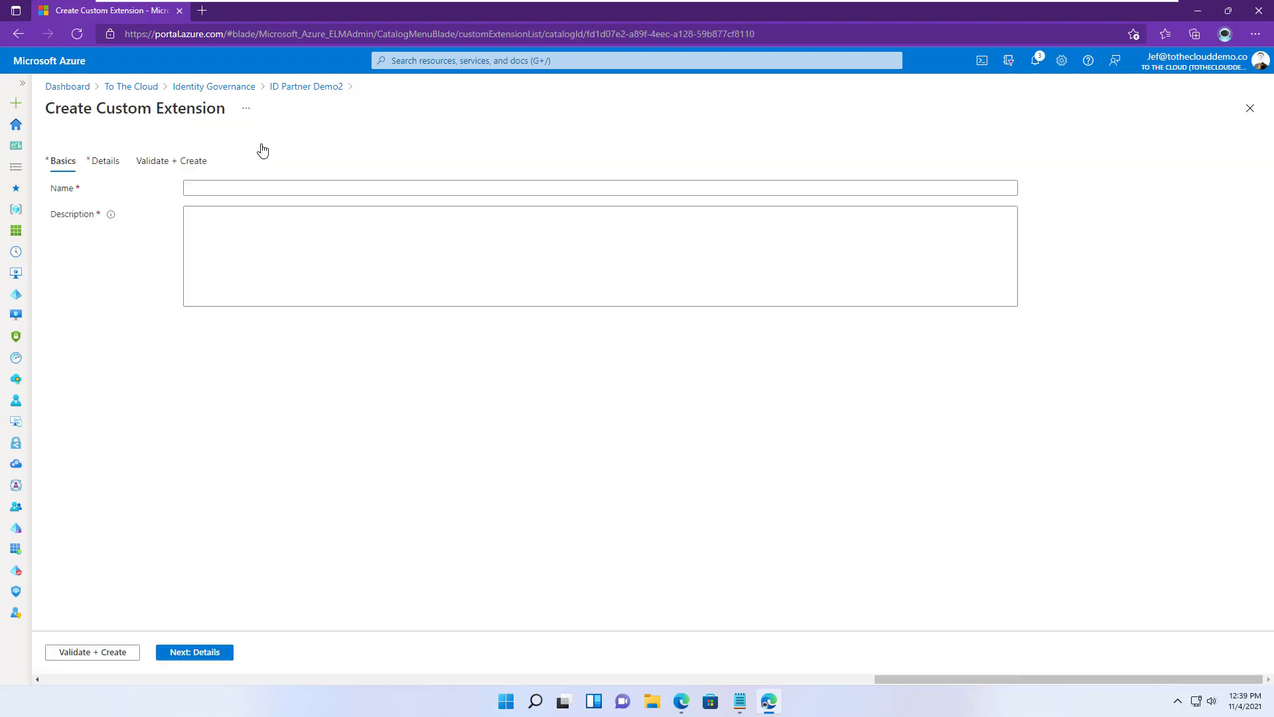
click(242, 188)
text(Se)
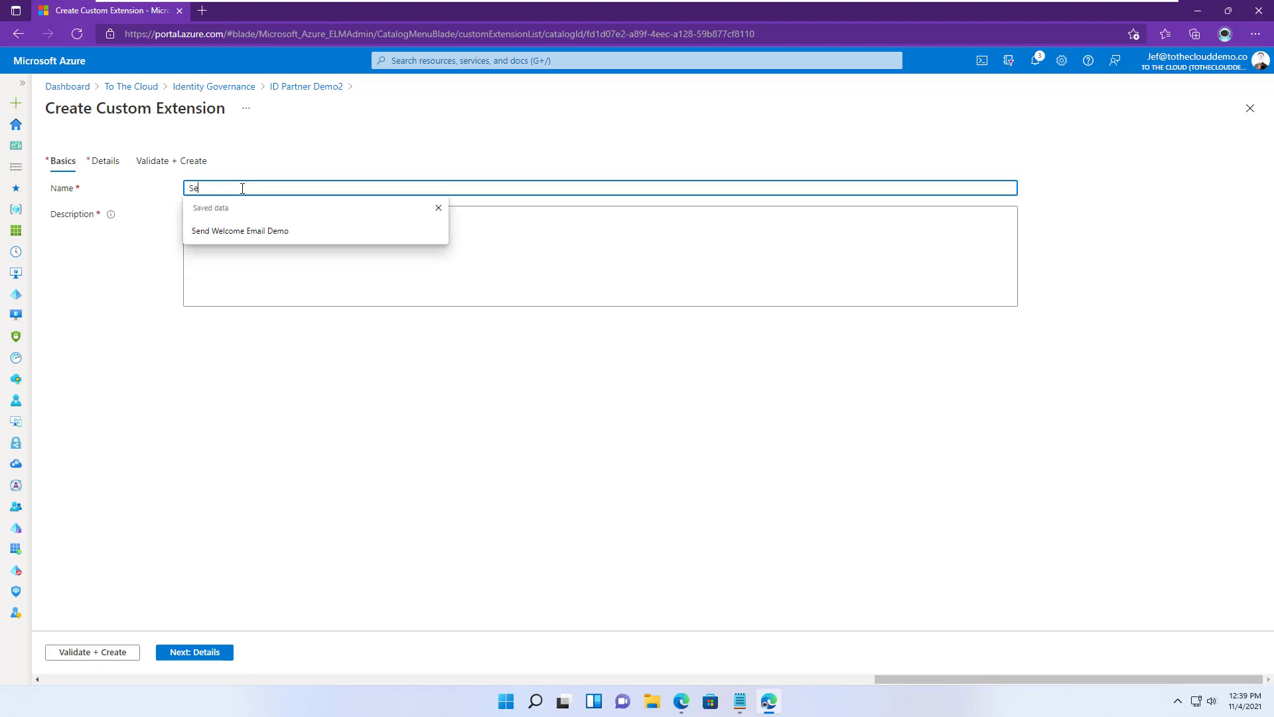
text(nd Custom Welcome Mail)
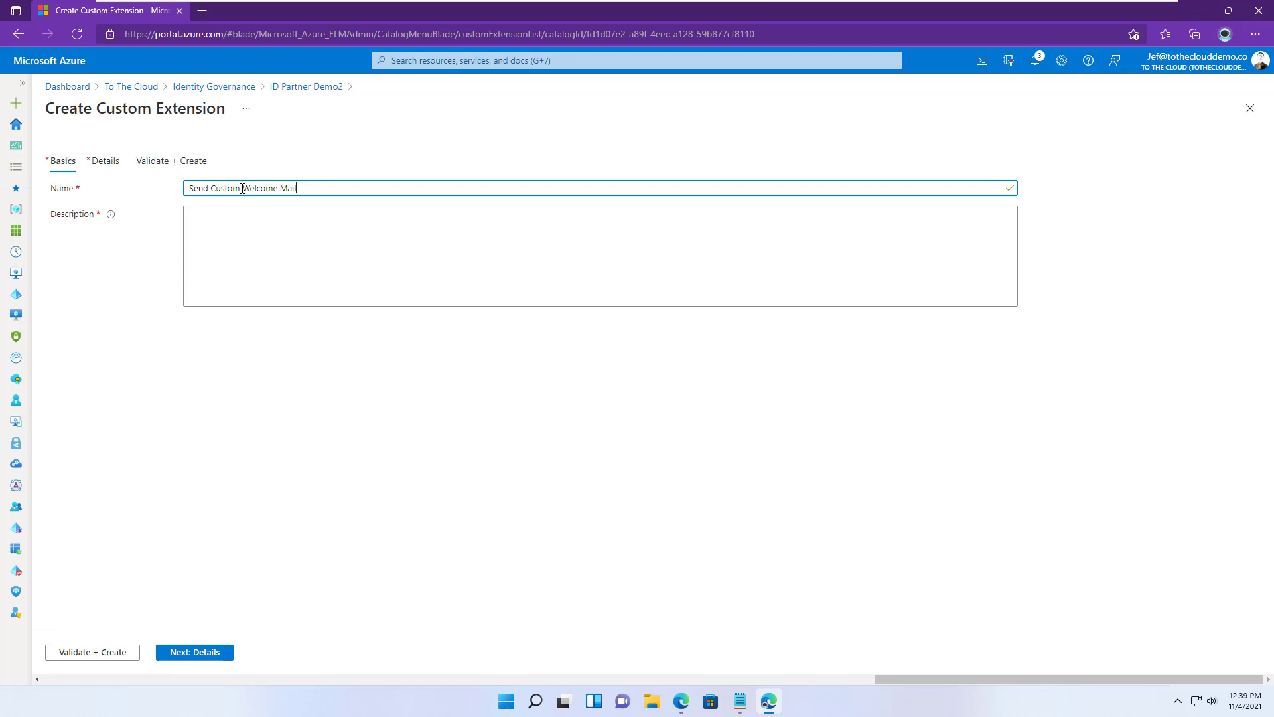
click(259, 217)
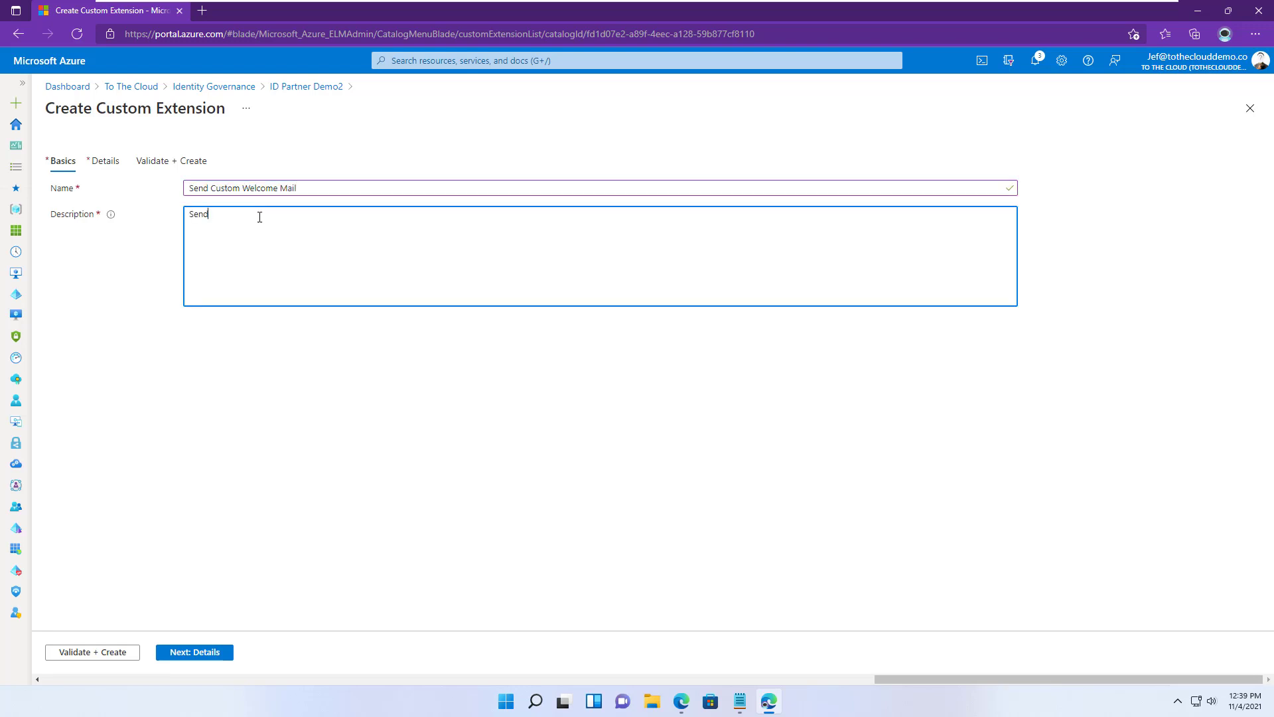
text(Send Custom Welcome Mail)
click(204, 653)
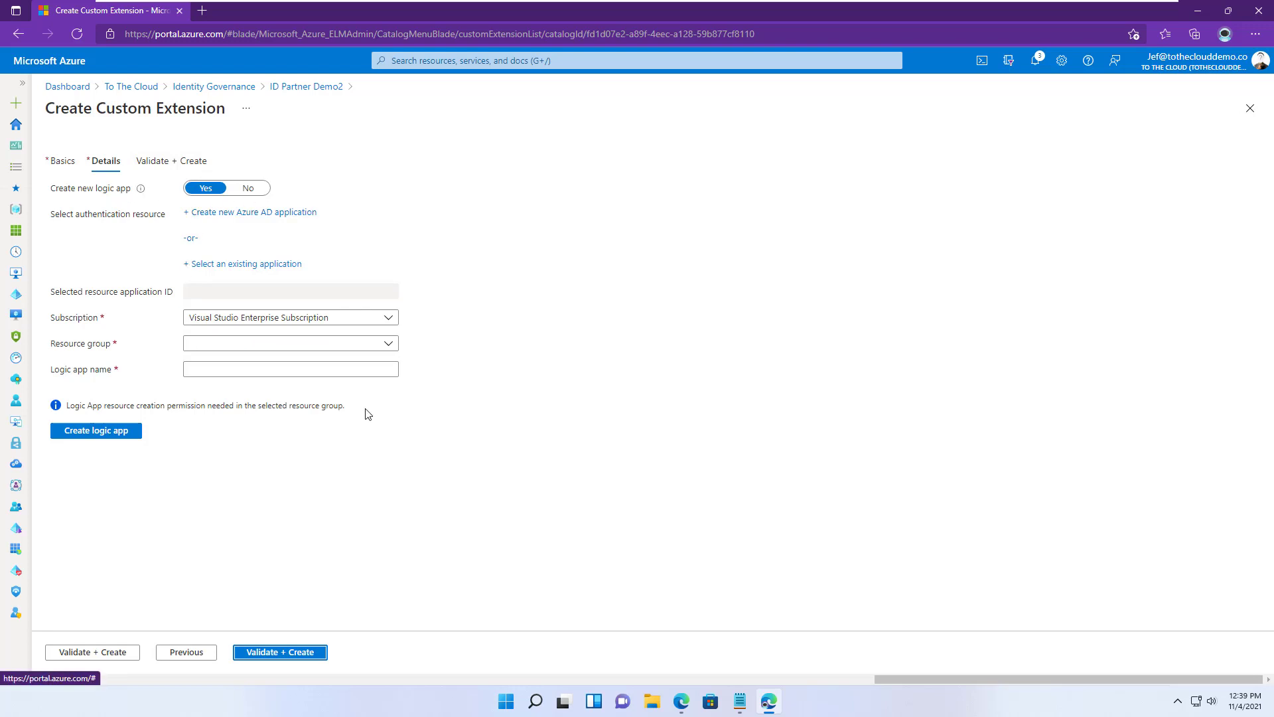
- With Create new logic app on Yes, register Azure AD application 'Send Custom WElcome Logic App'
click(247, 190)
click(206, 191)
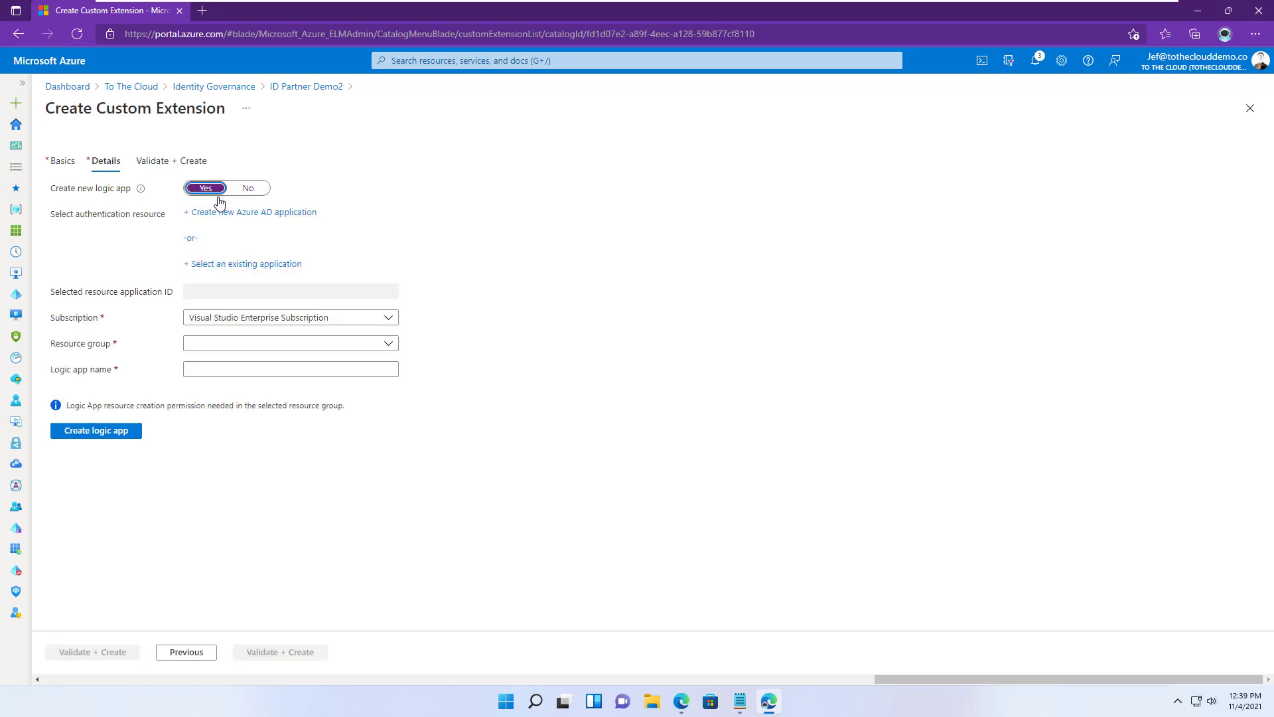
click(221, 212)
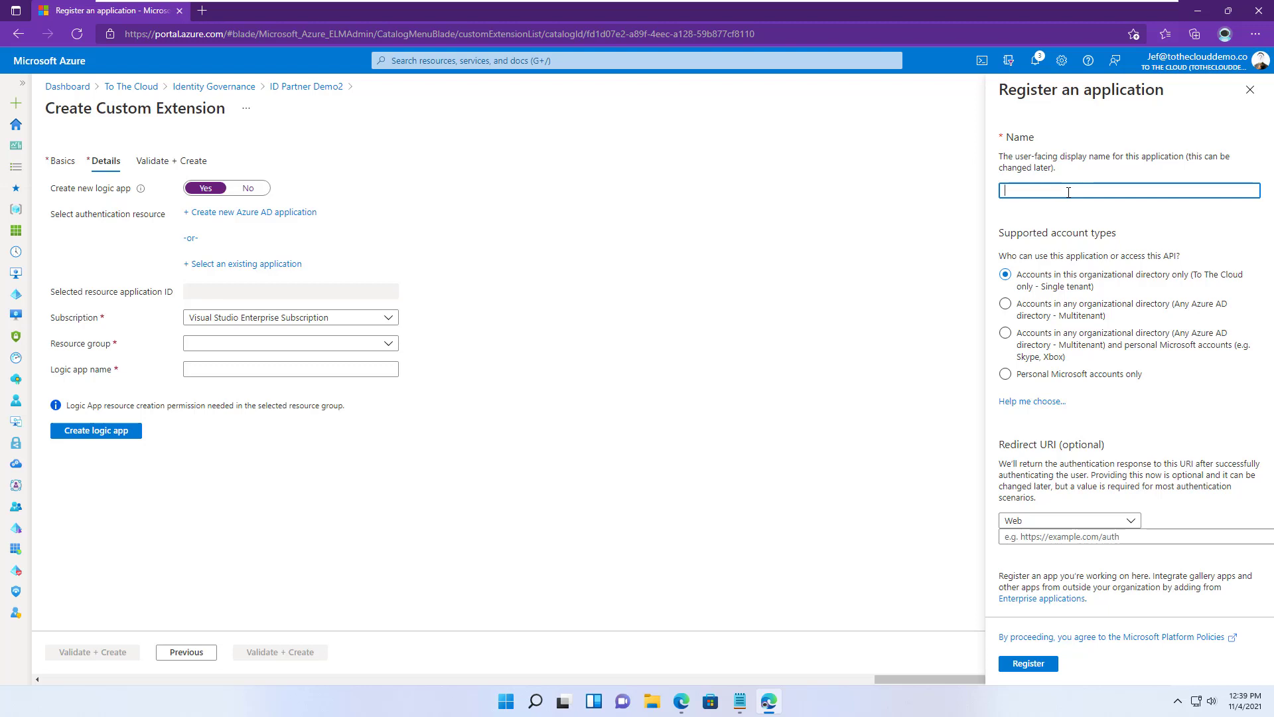
text(SEnd Custom We)
key(BackSpace)
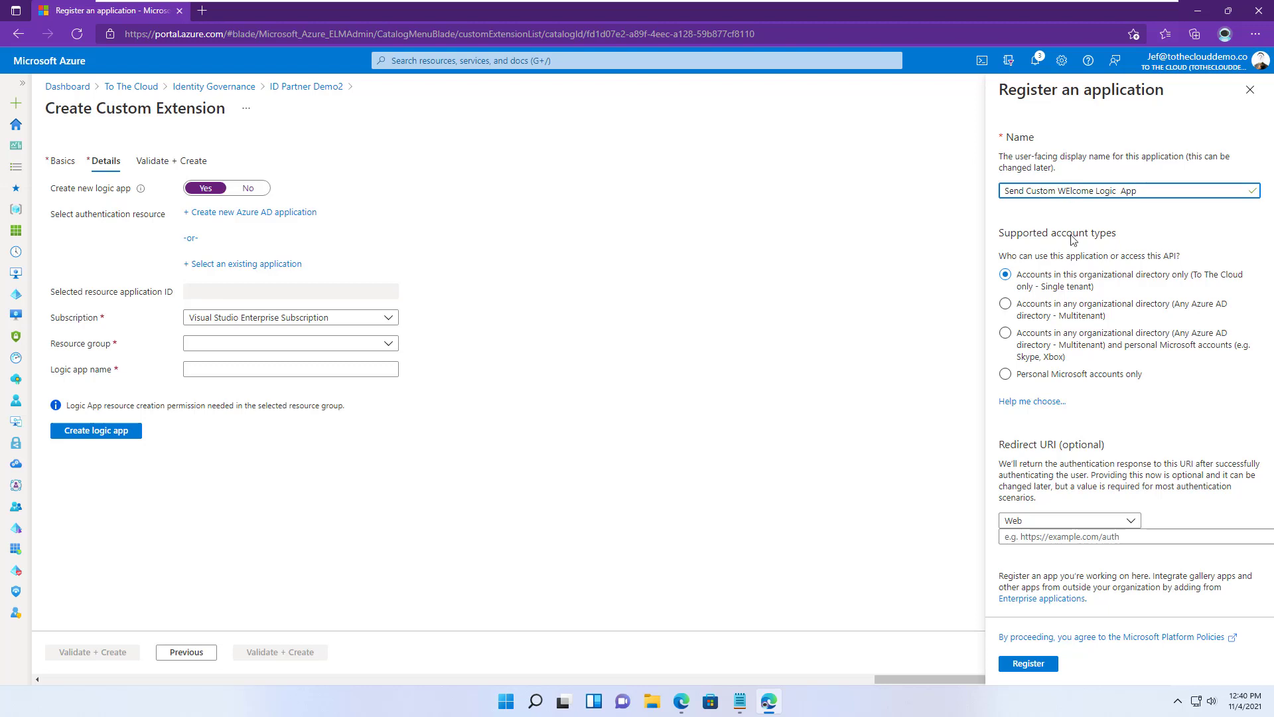
click(1029, 664)
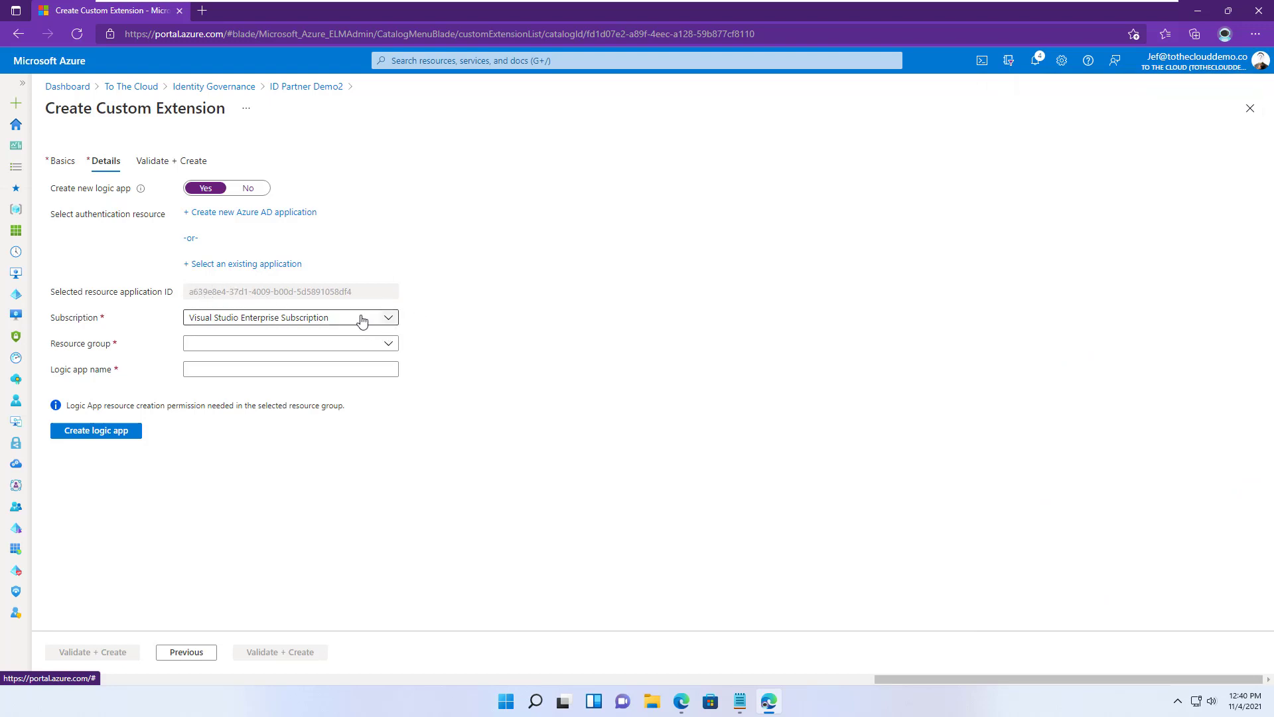
- Create logic app Send_Custom_Email in the LearnLab resource group
click(297, 347)
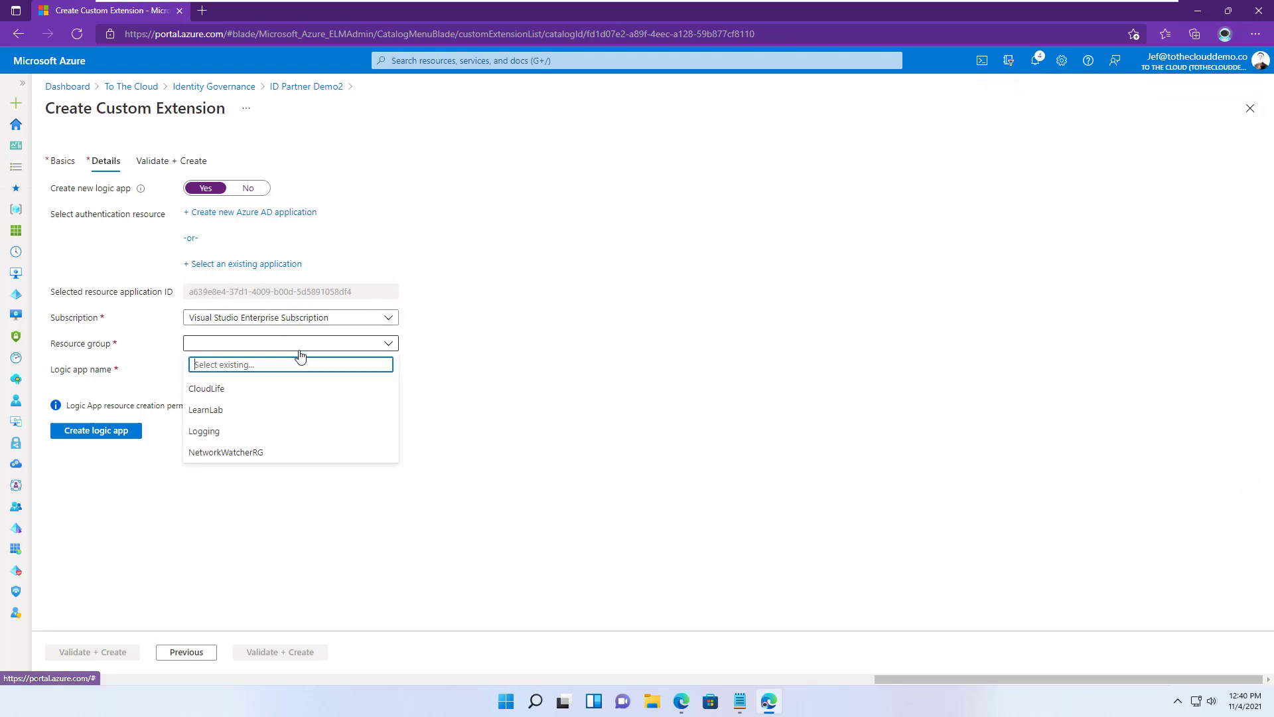
click(222, 410)
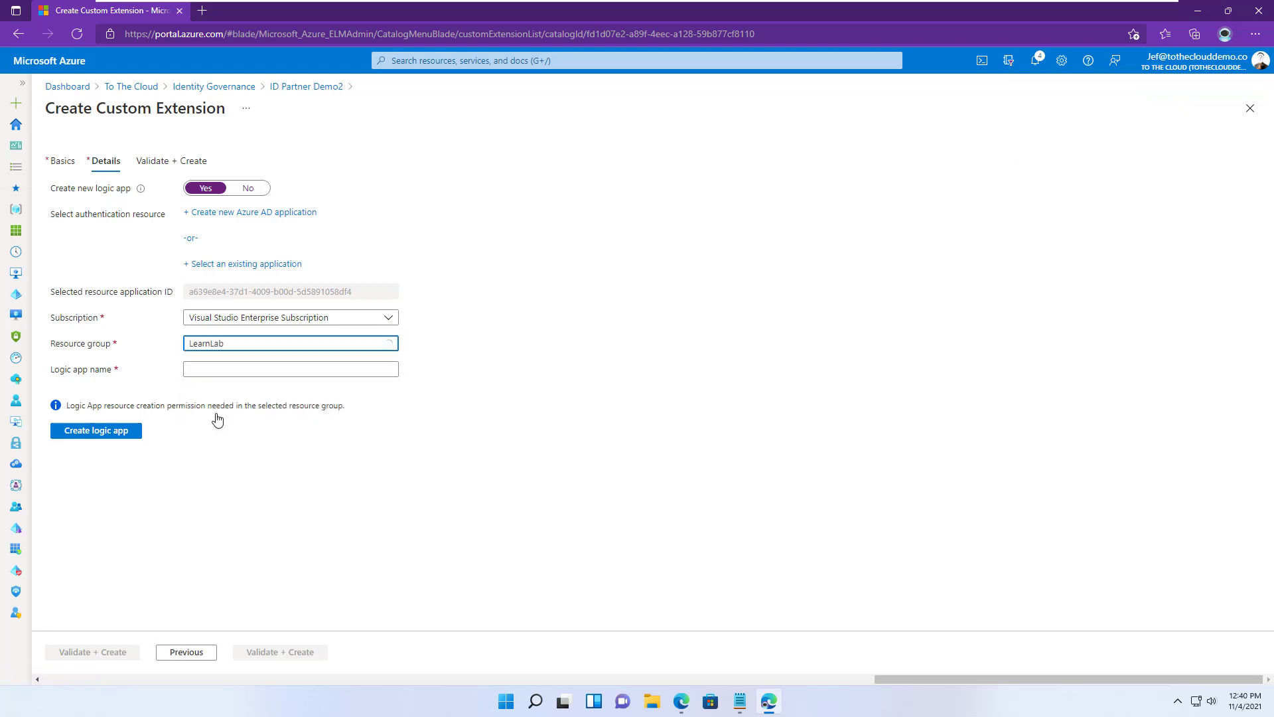
click(220, 368)
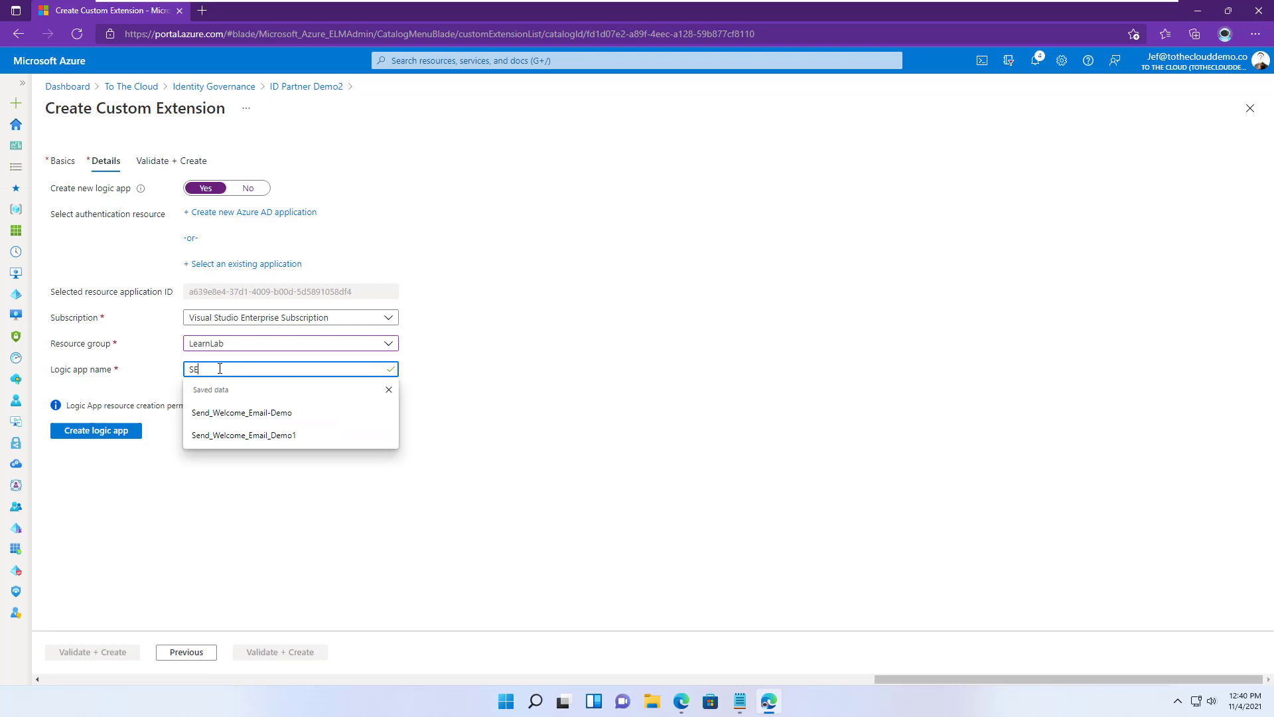
text(Send Custom )
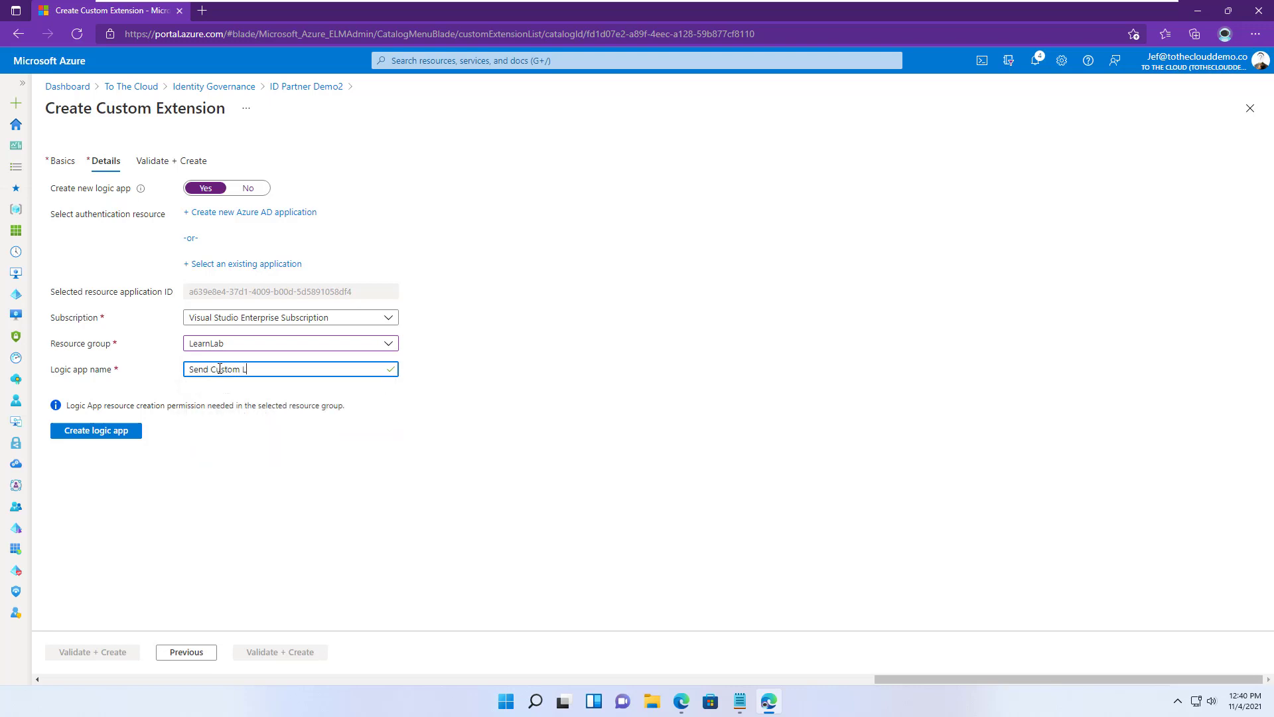
text(Emai)
key(BackSpace)
text(_)
key(BackSpace)
text(_)
click(116, 438)
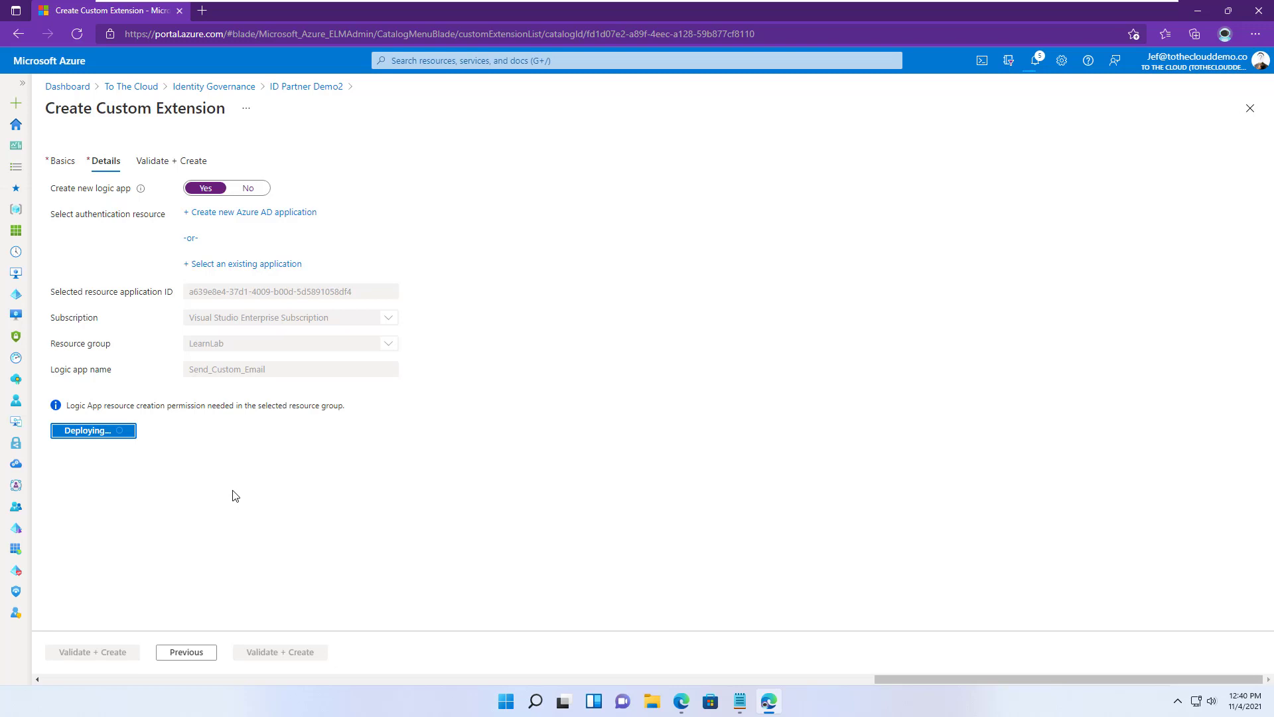
- Validate and create the Send Custom Welcome Mail extension, then open the catalog's Resources and Access packages
click(286, 652)
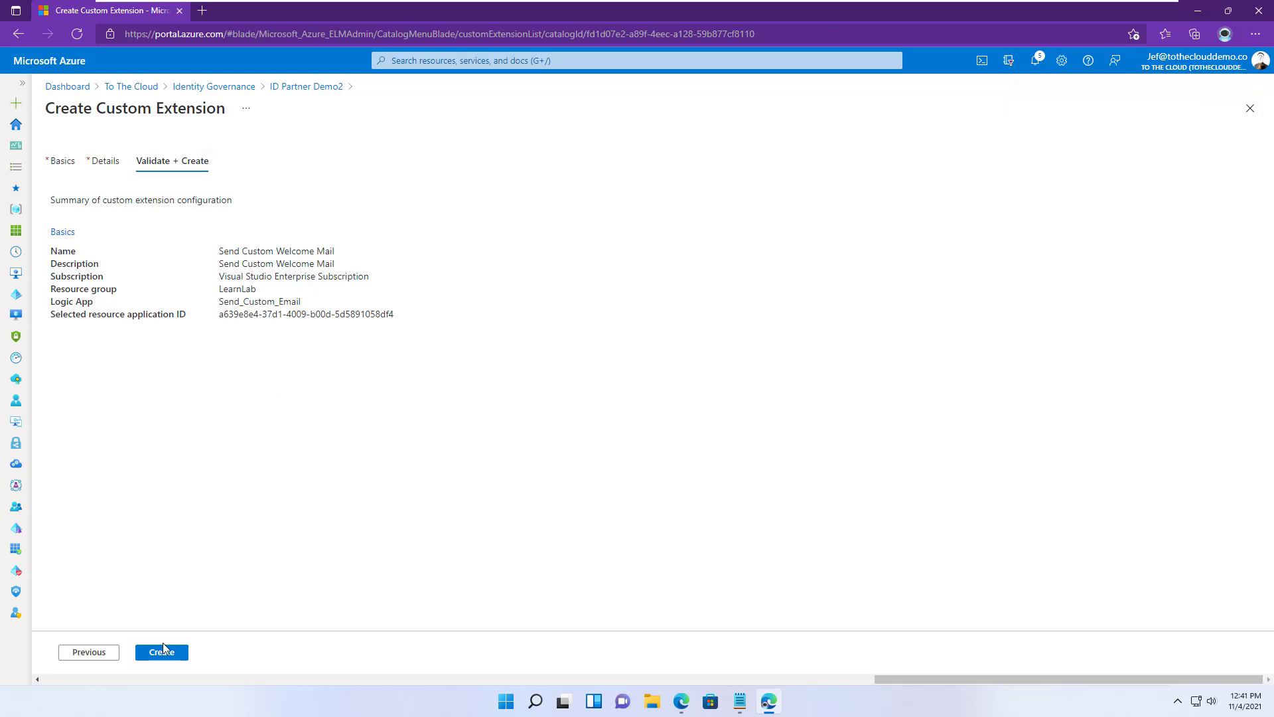
click(172, 657)
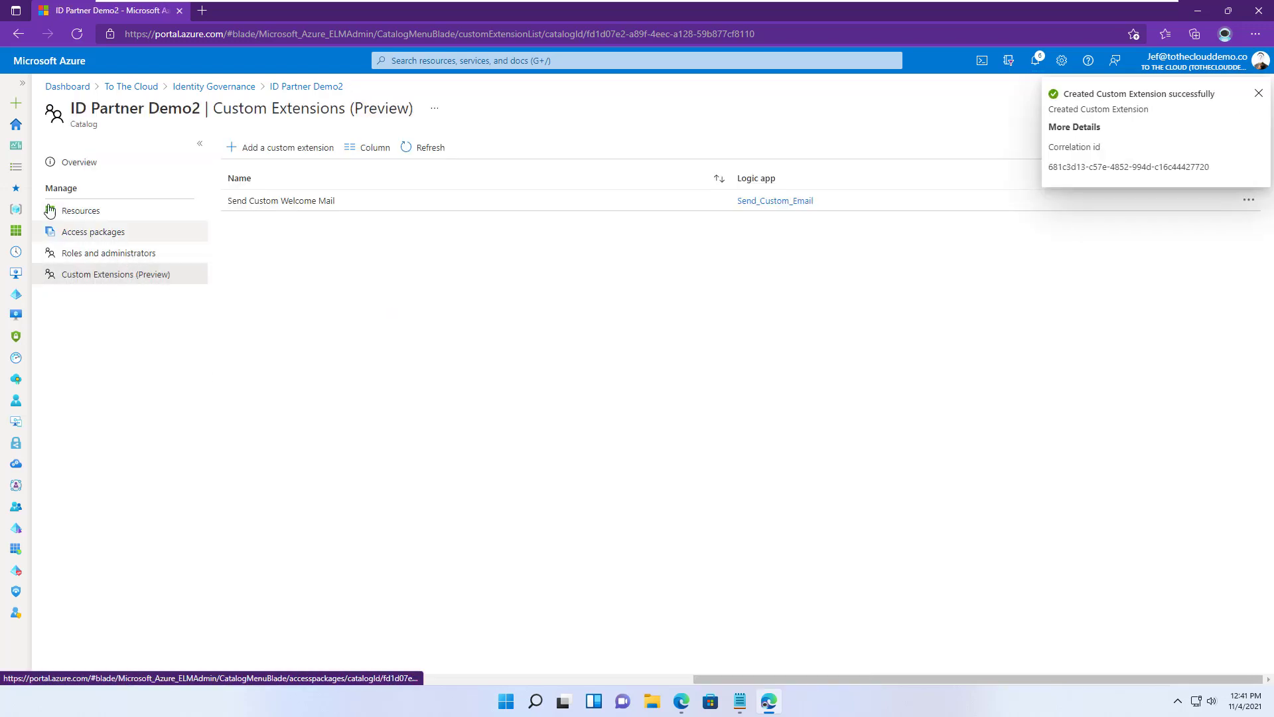
click(70, 210)
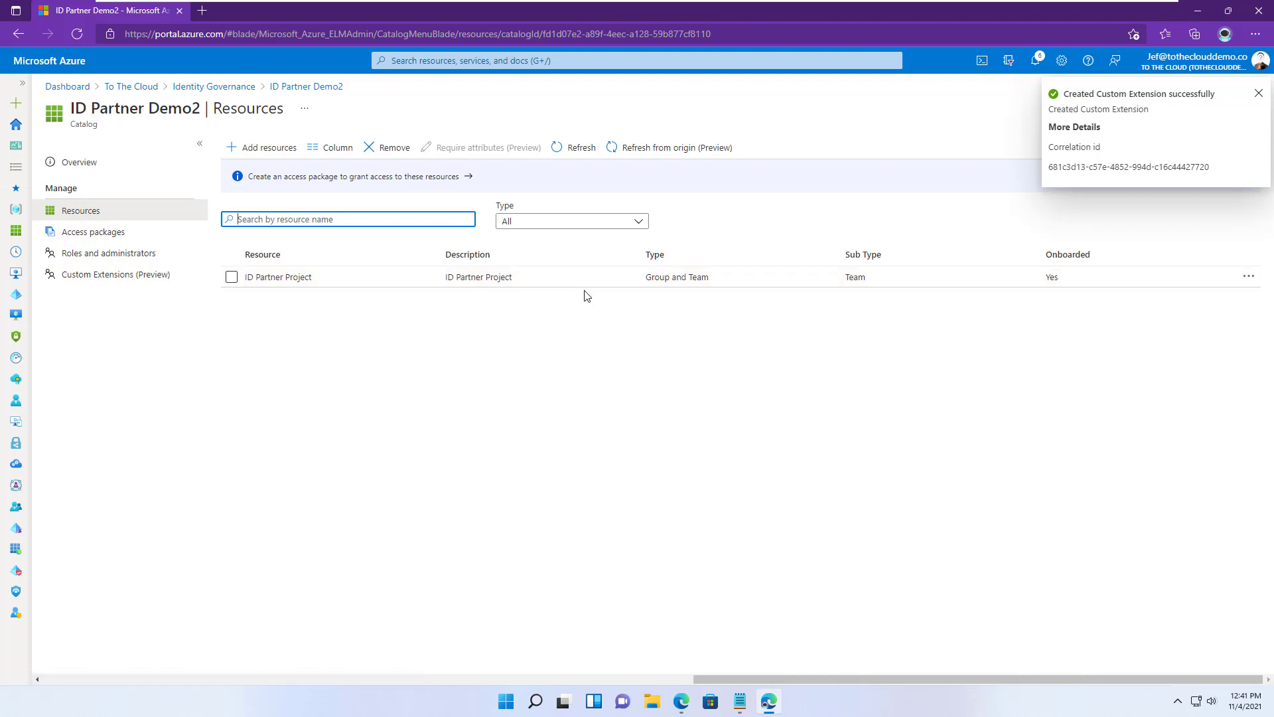
click(156, 234)
- Create a new access package named 'ID Partner Onboarding Demo with Custom Email' with a description
click(267, 149)
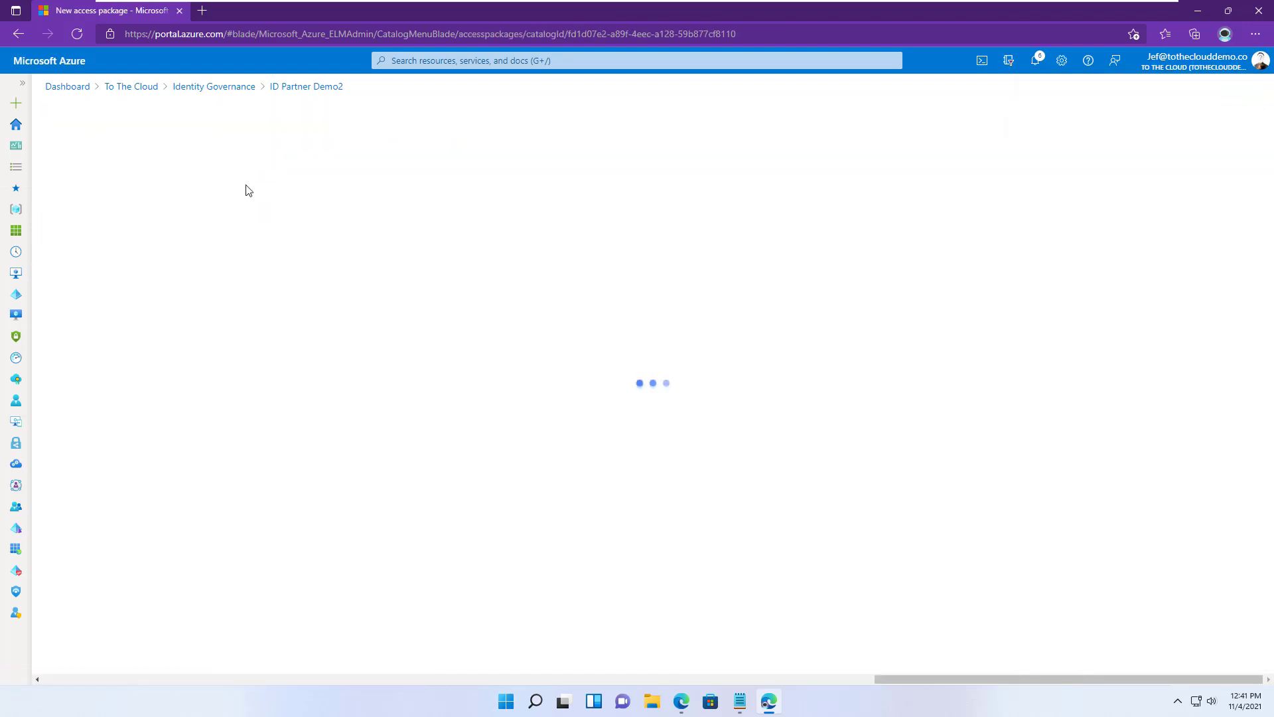
click(306, 234)
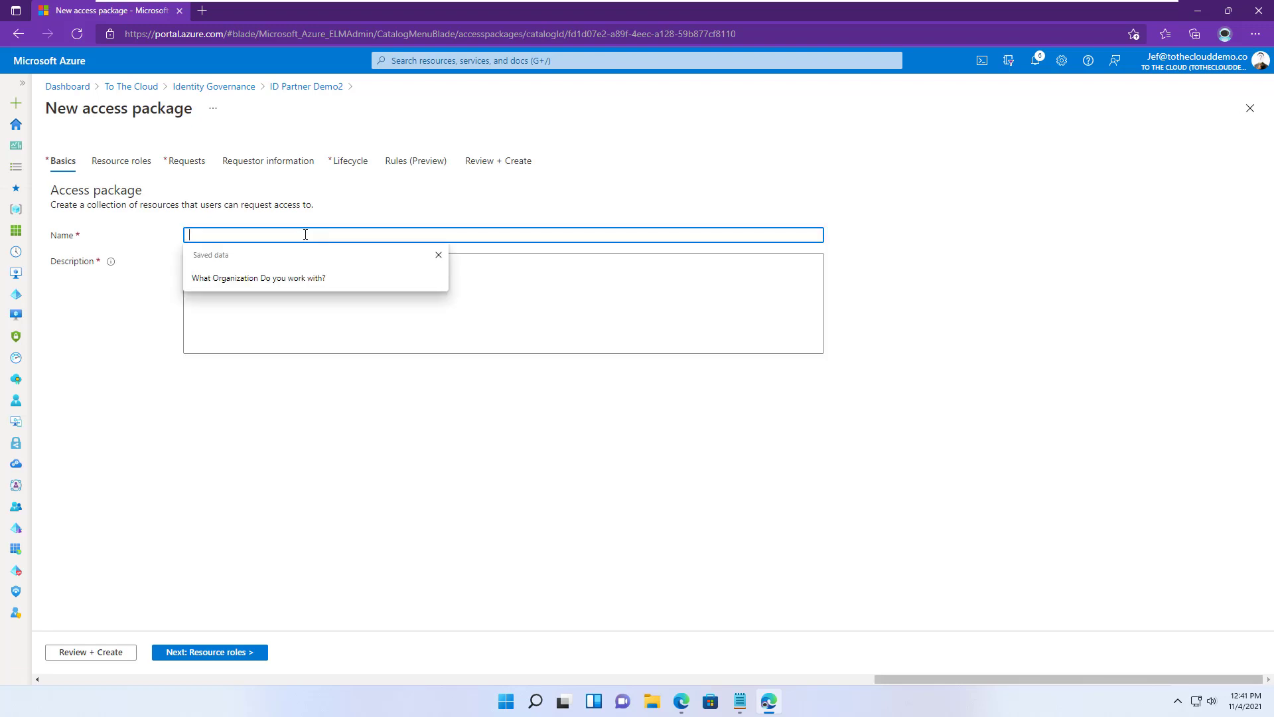
text(ID Partner)
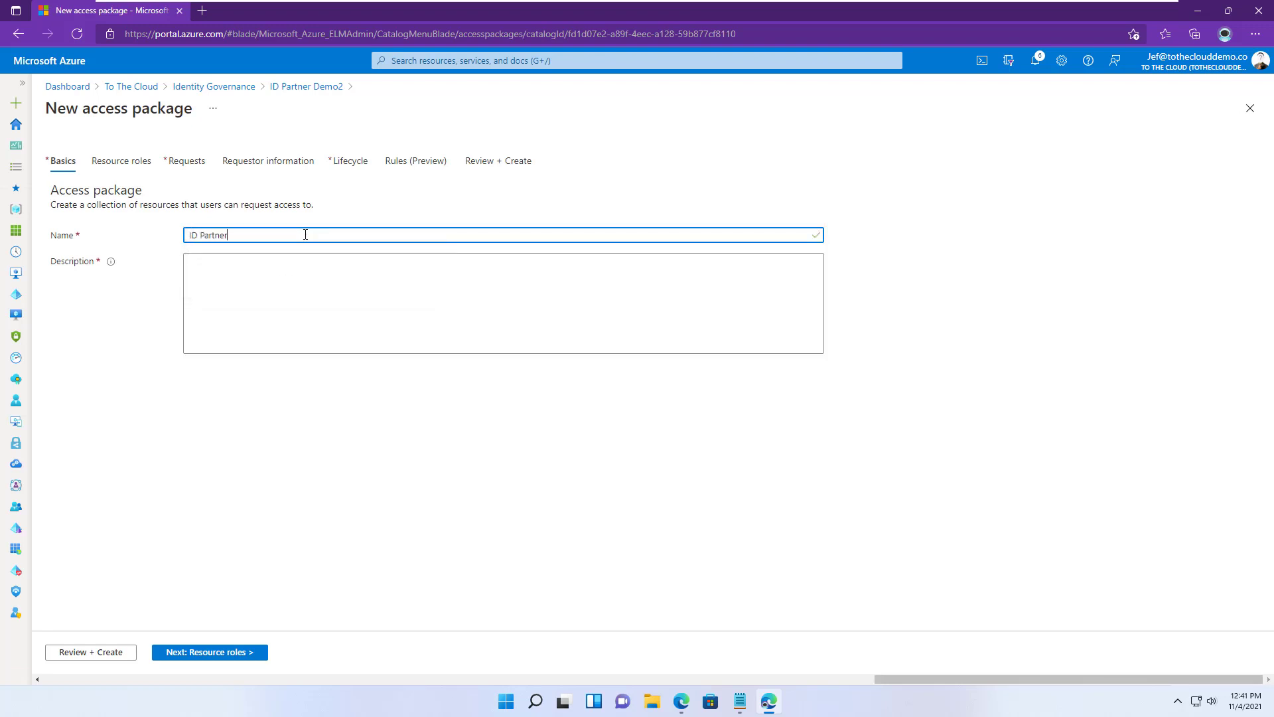
text( Onboarding Demo)
click(270, 289)
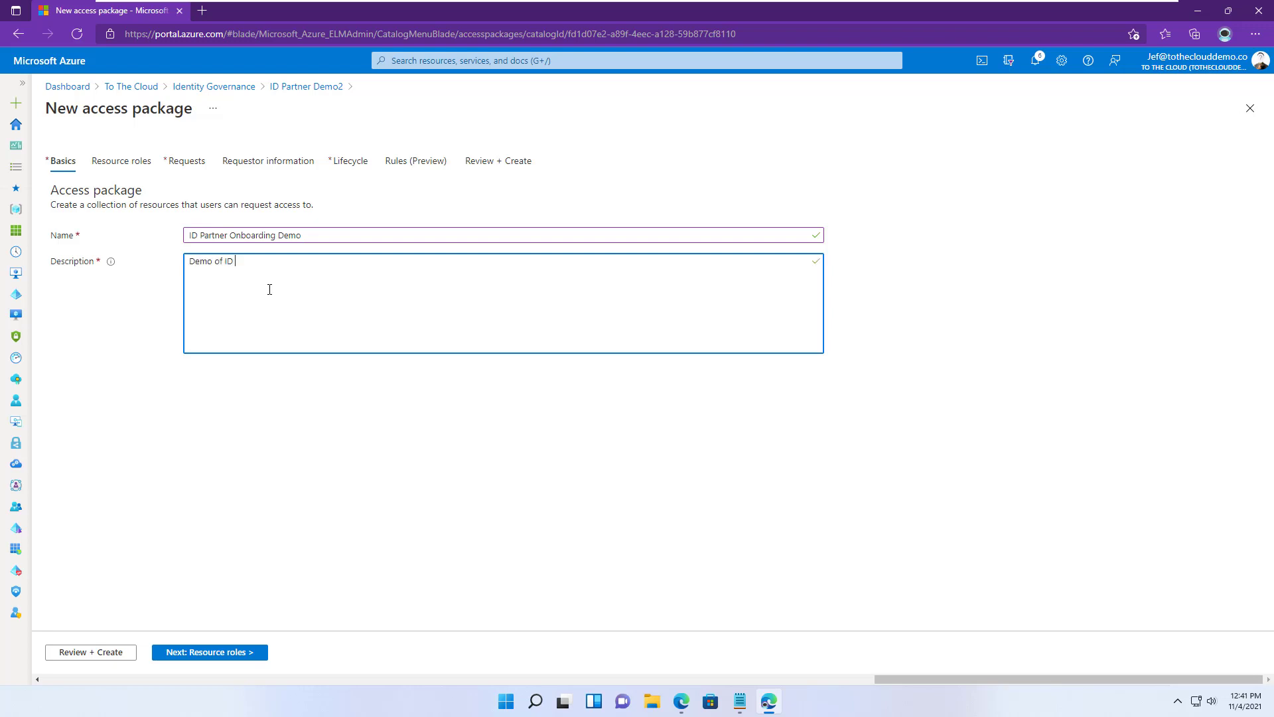
text(Demo of ID Partner Onboarding)
click(340, 235)
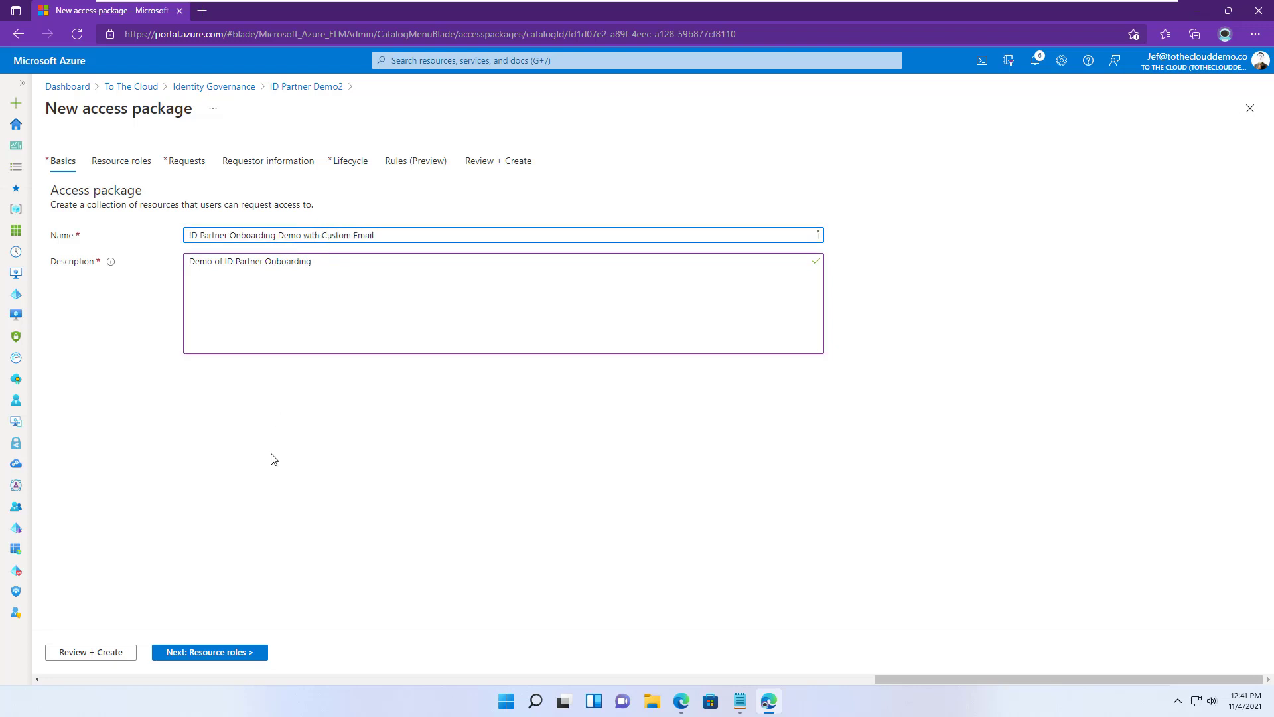
click(236, 655)
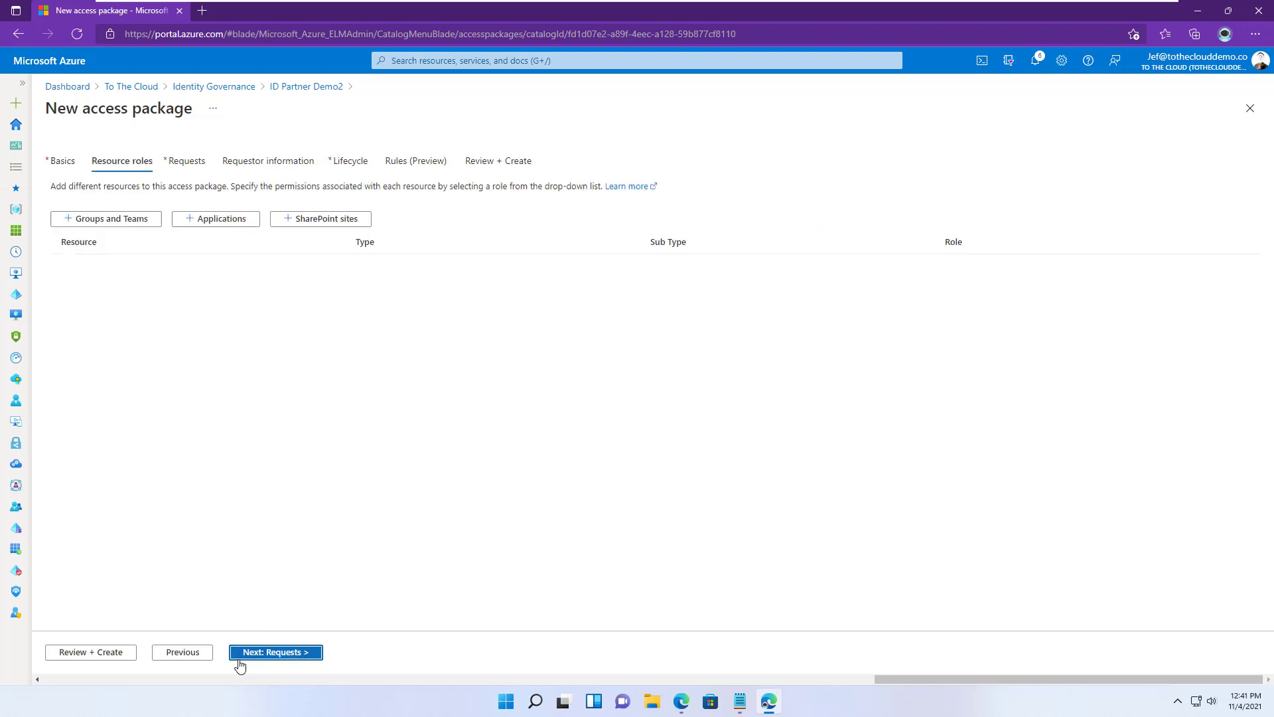
- Add the ID Partner Project team as a resource with the Member role
click(148, 218)
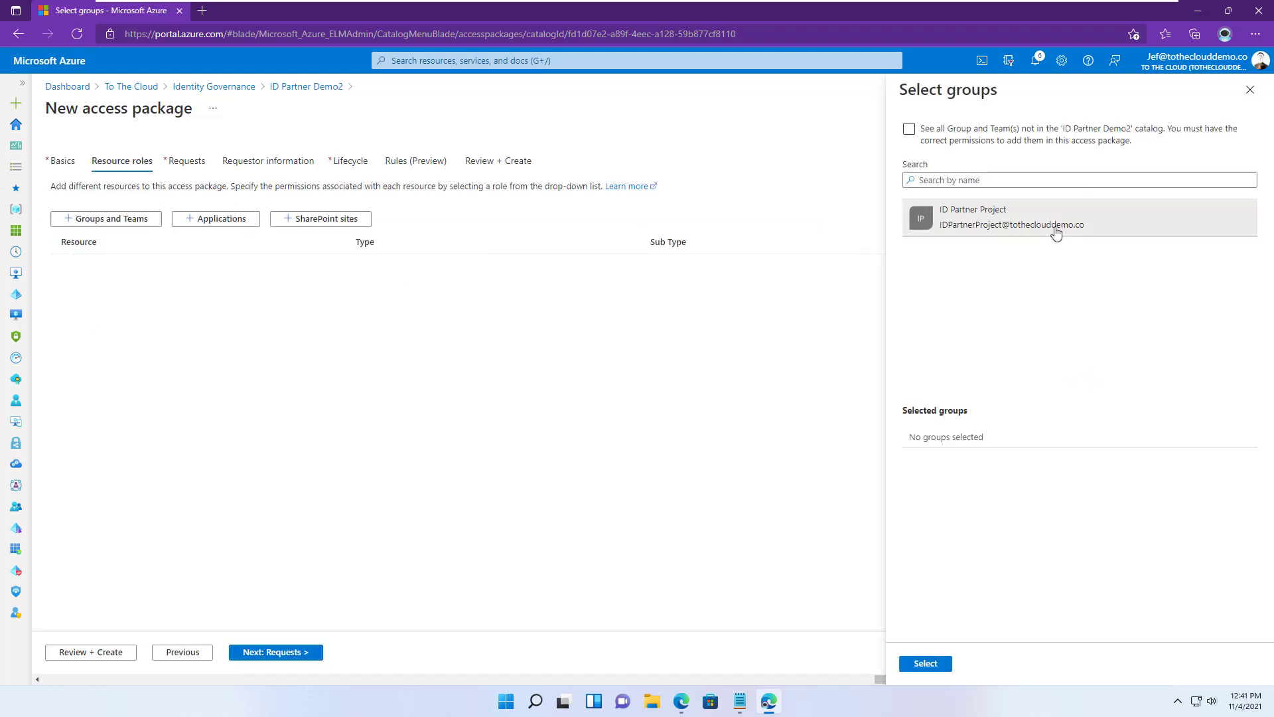
click(1056, 232)
click(925, 663)
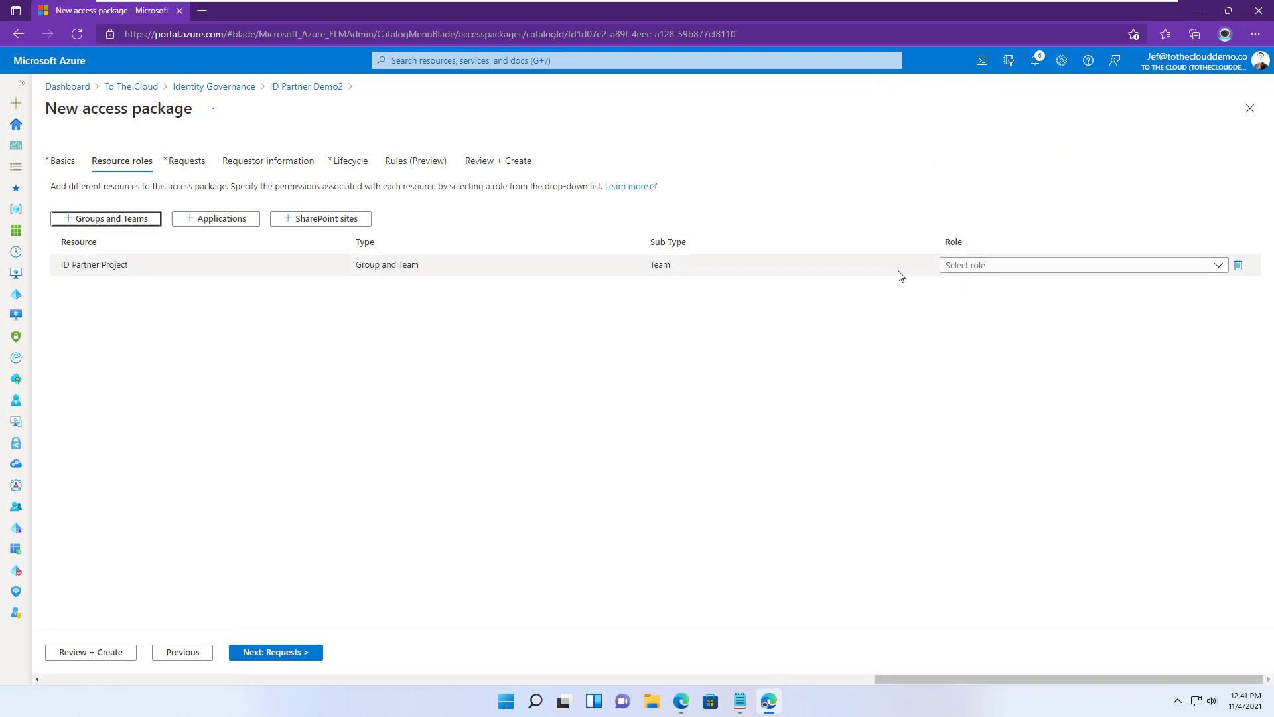
click(990, 267)
click(969, 334)
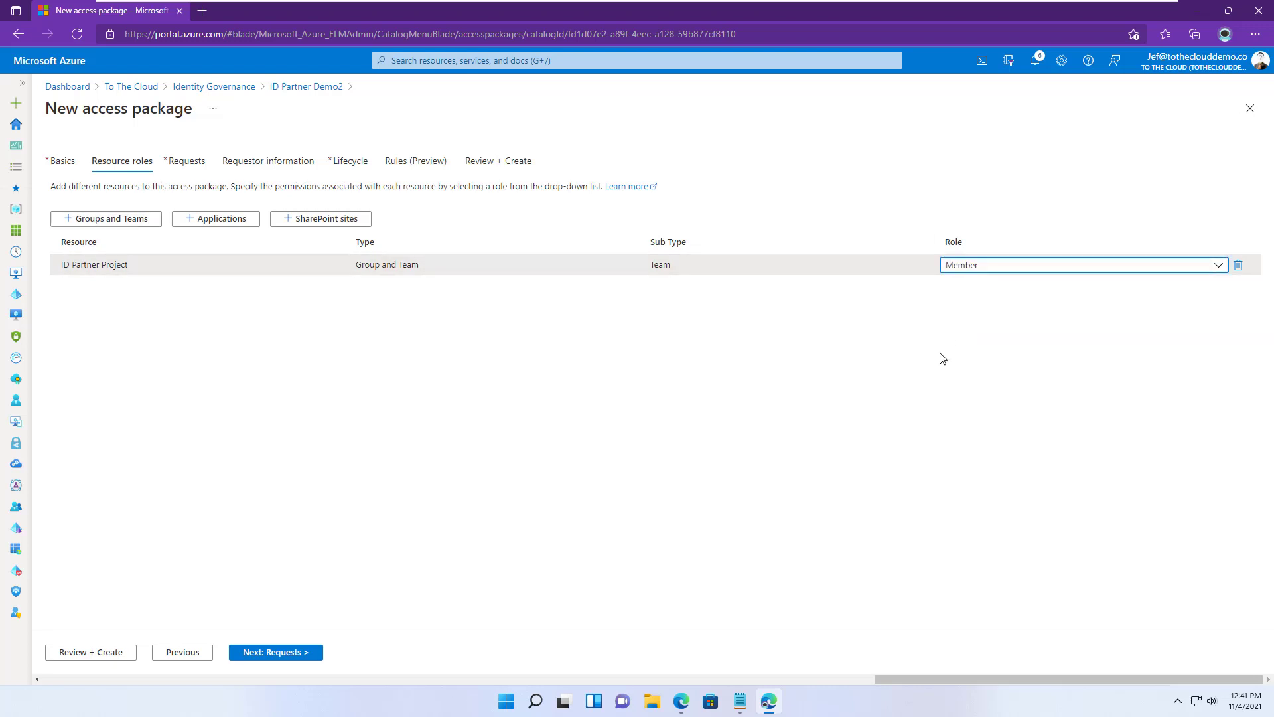
click(280, 652)
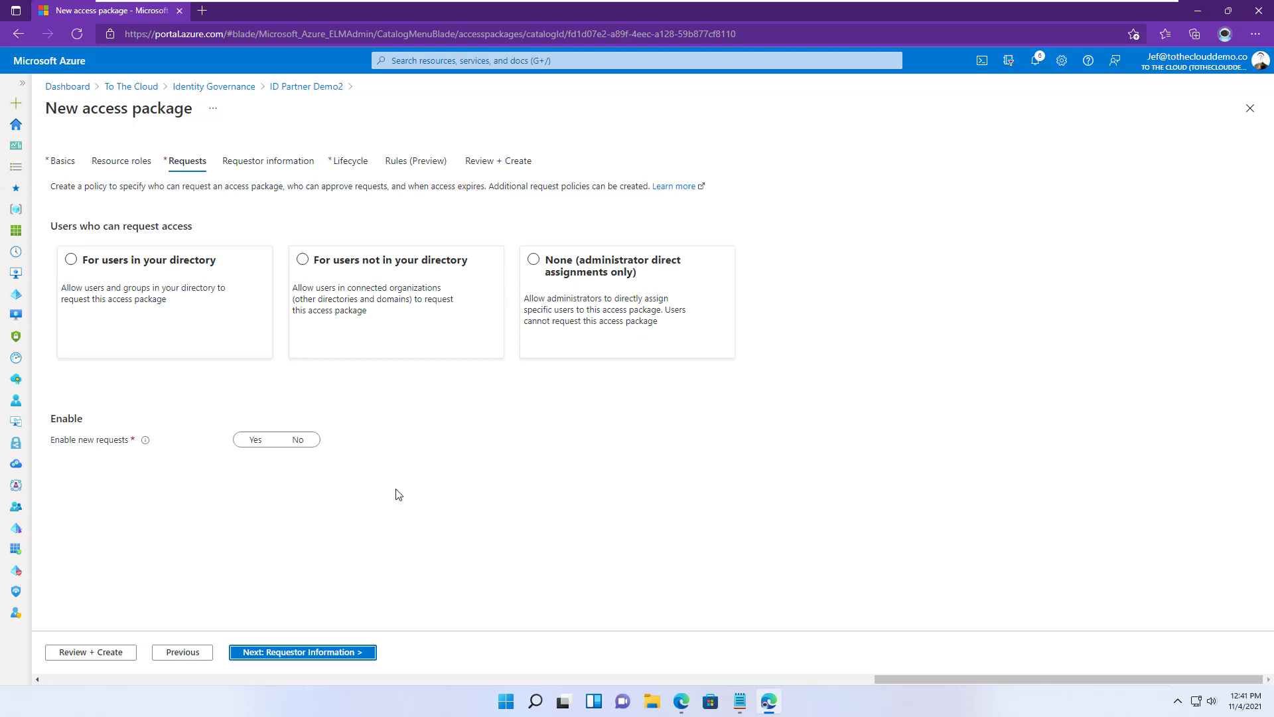
- Allow users not in your directory from the connected ID Partner organization to request access
click(303, 260)
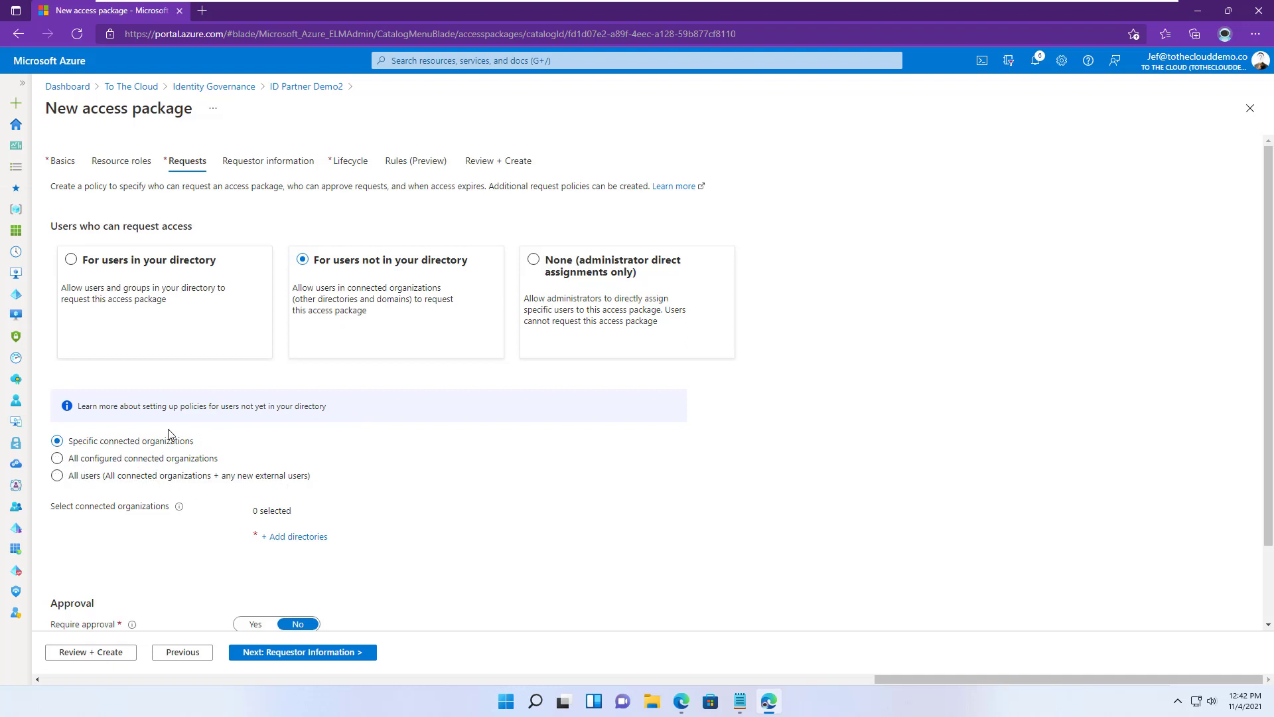
click(308, 543)
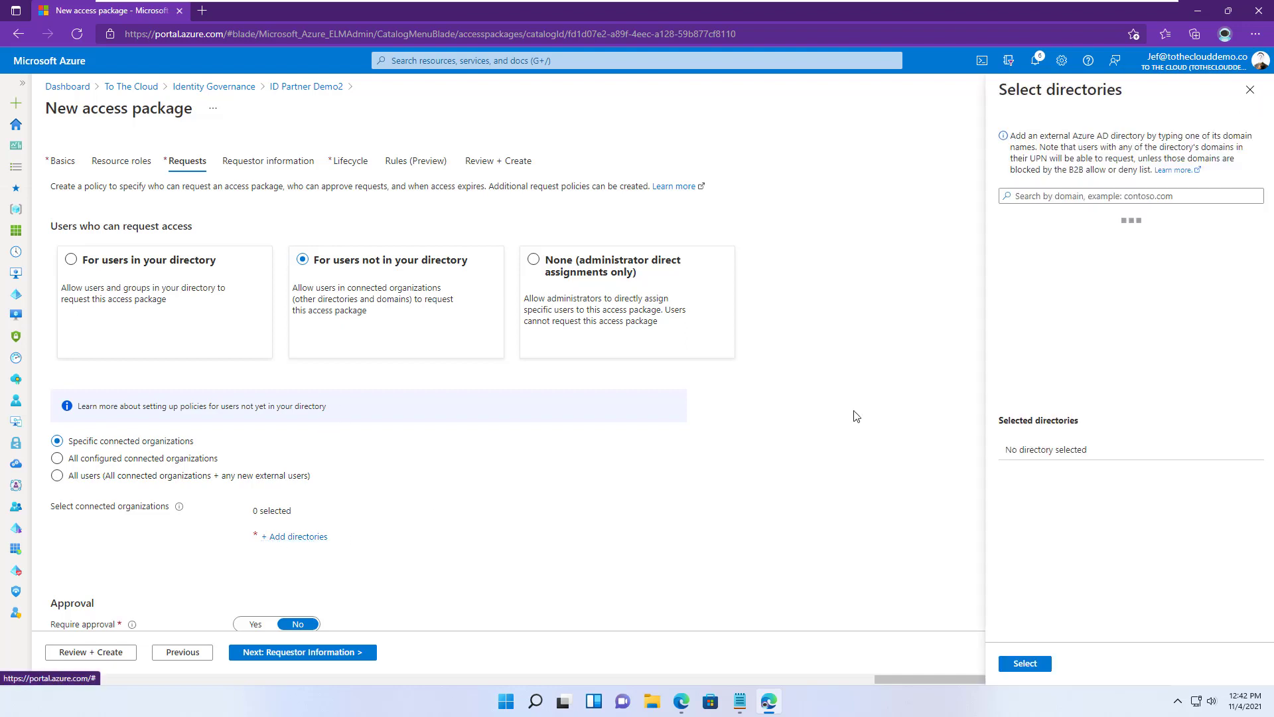
click(1035, 229)
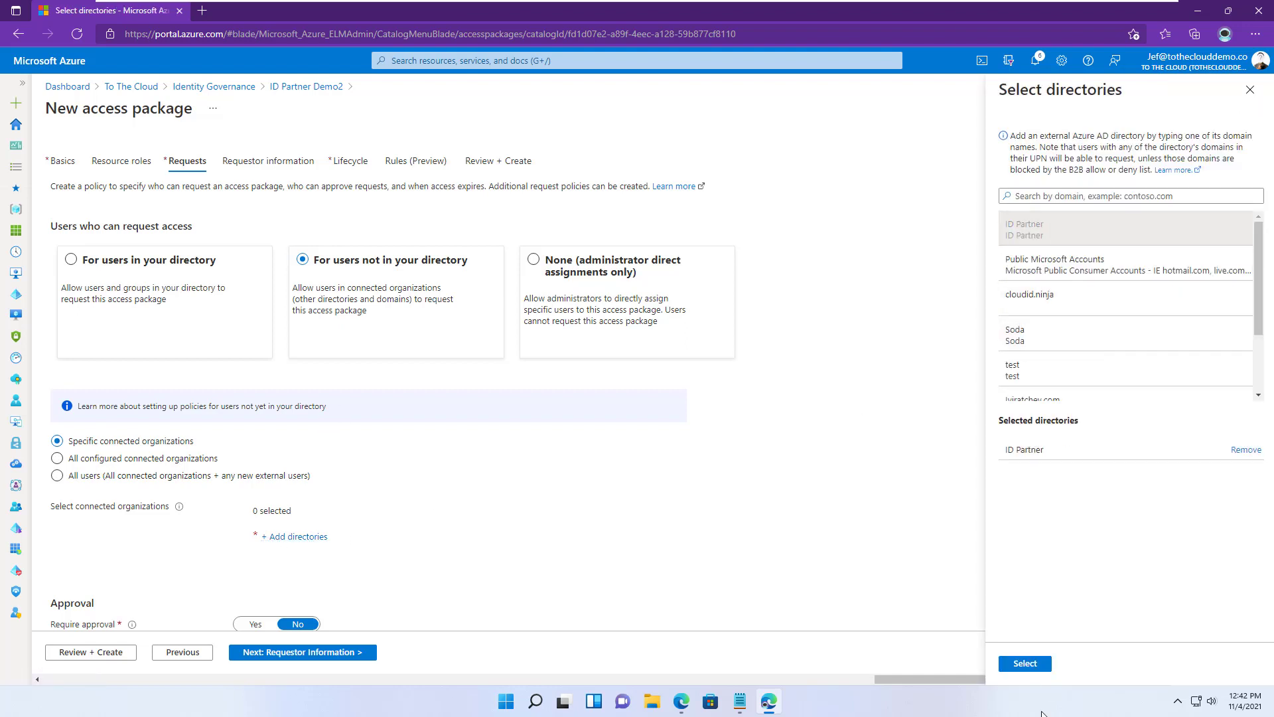
click(1026, 664)
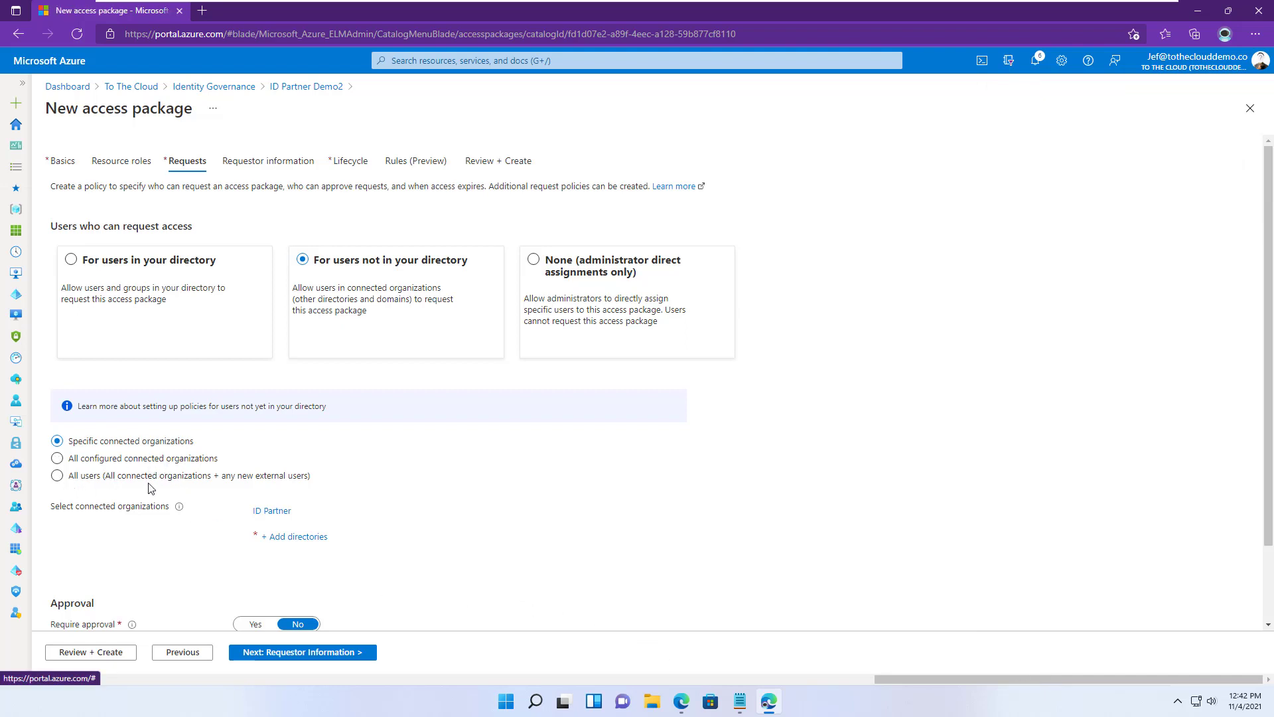
scroll(445, 540, down, 3)
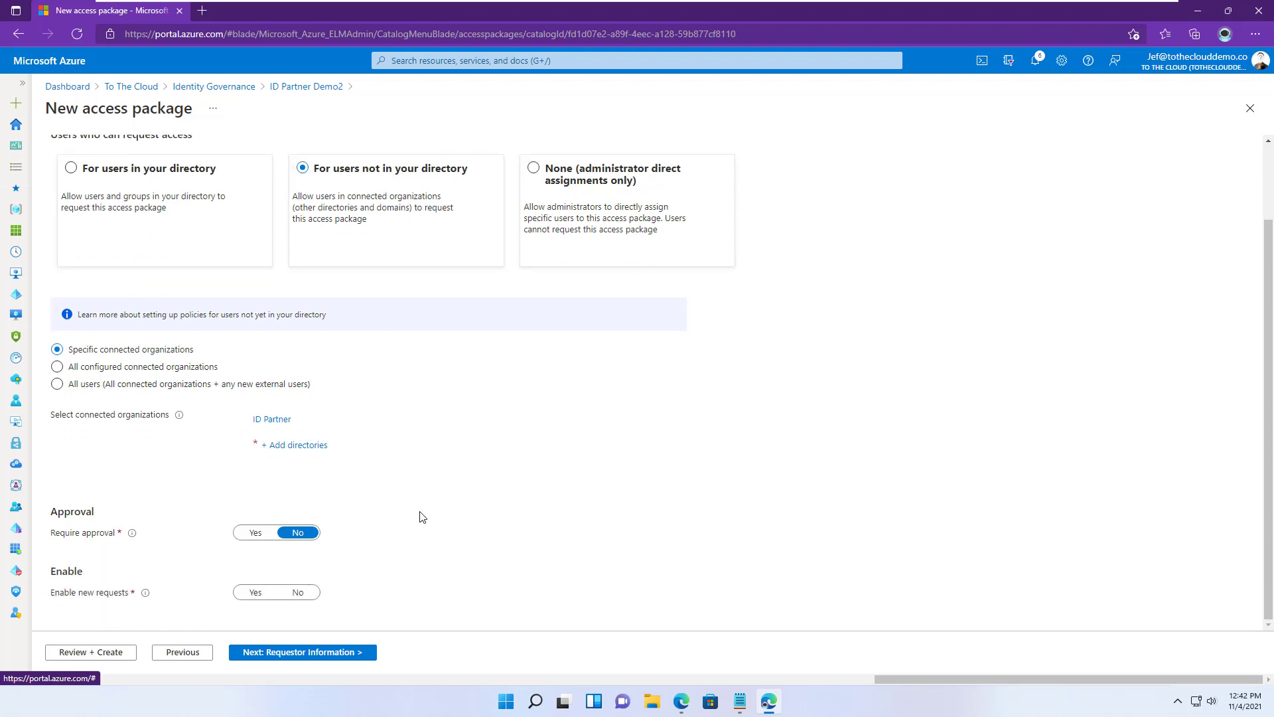
- Require approval, with one specific user chosen as the first approver
click(256, 532)
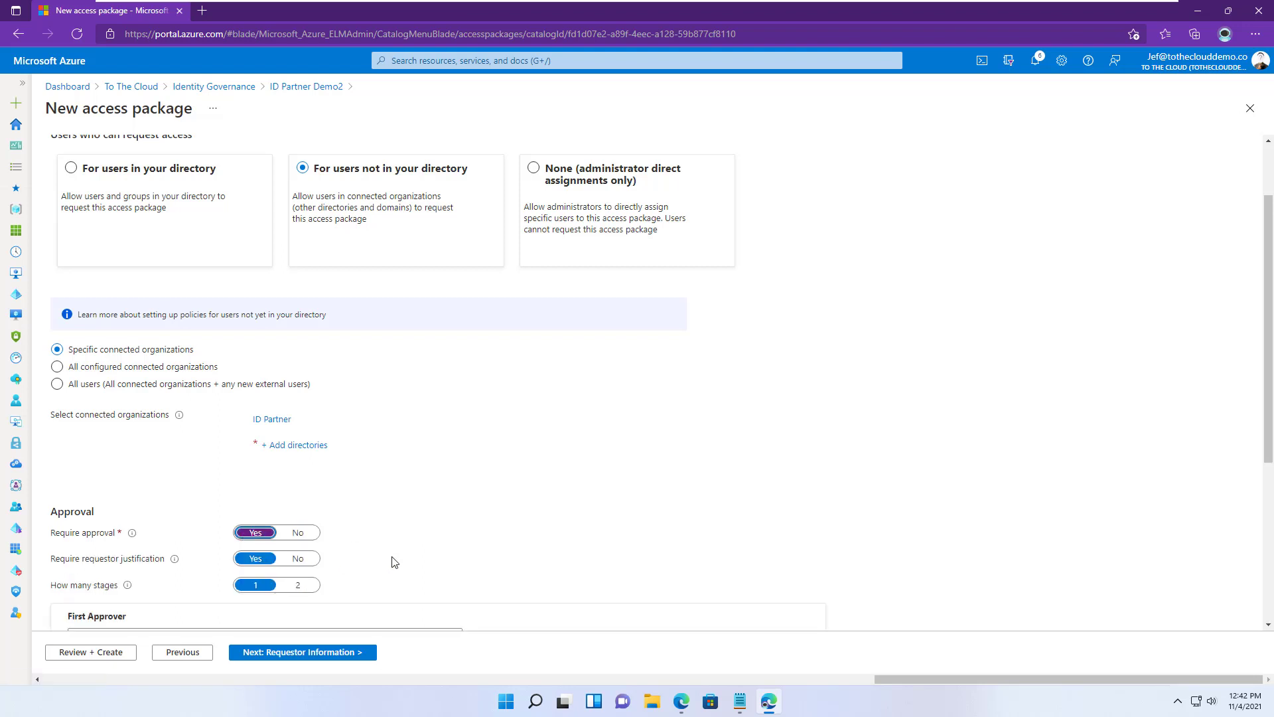
scroll(392, 560, down, 3)
scroll(393, 563, down, 2)
click(285, 415)
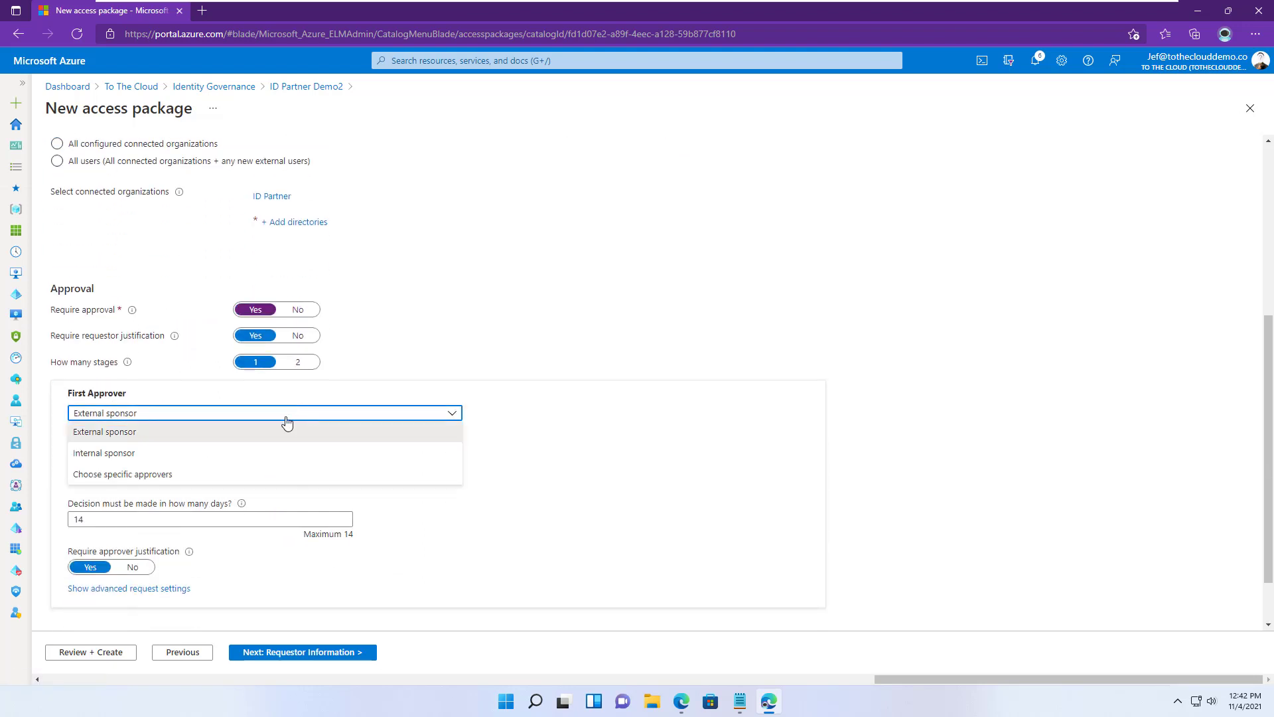
click(148, 475)
click(313, 466)
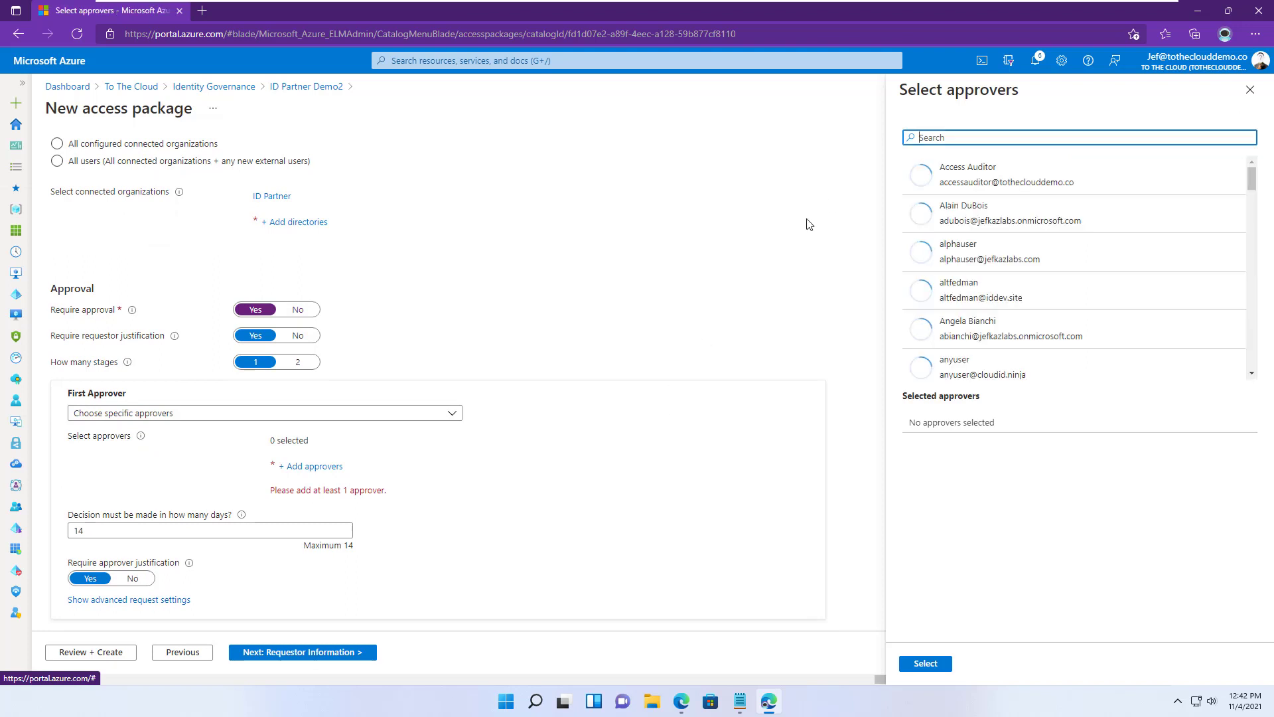
text(jef)
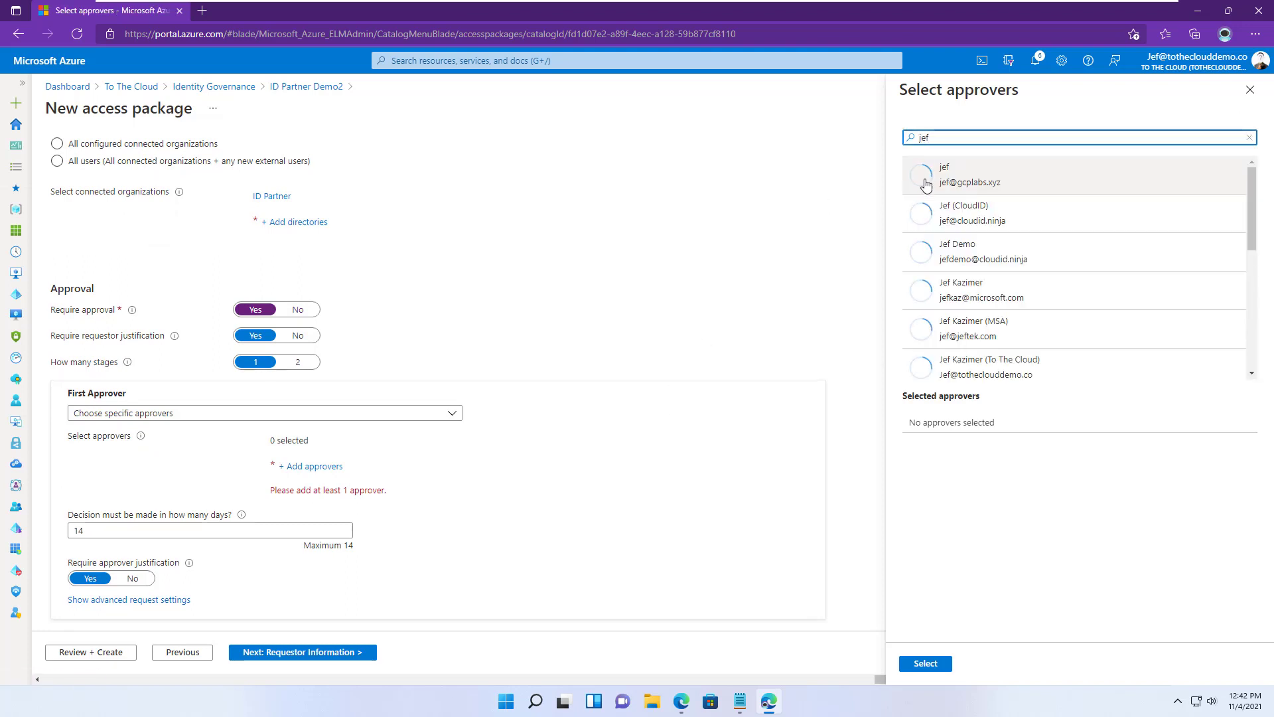
click(1016, 363)
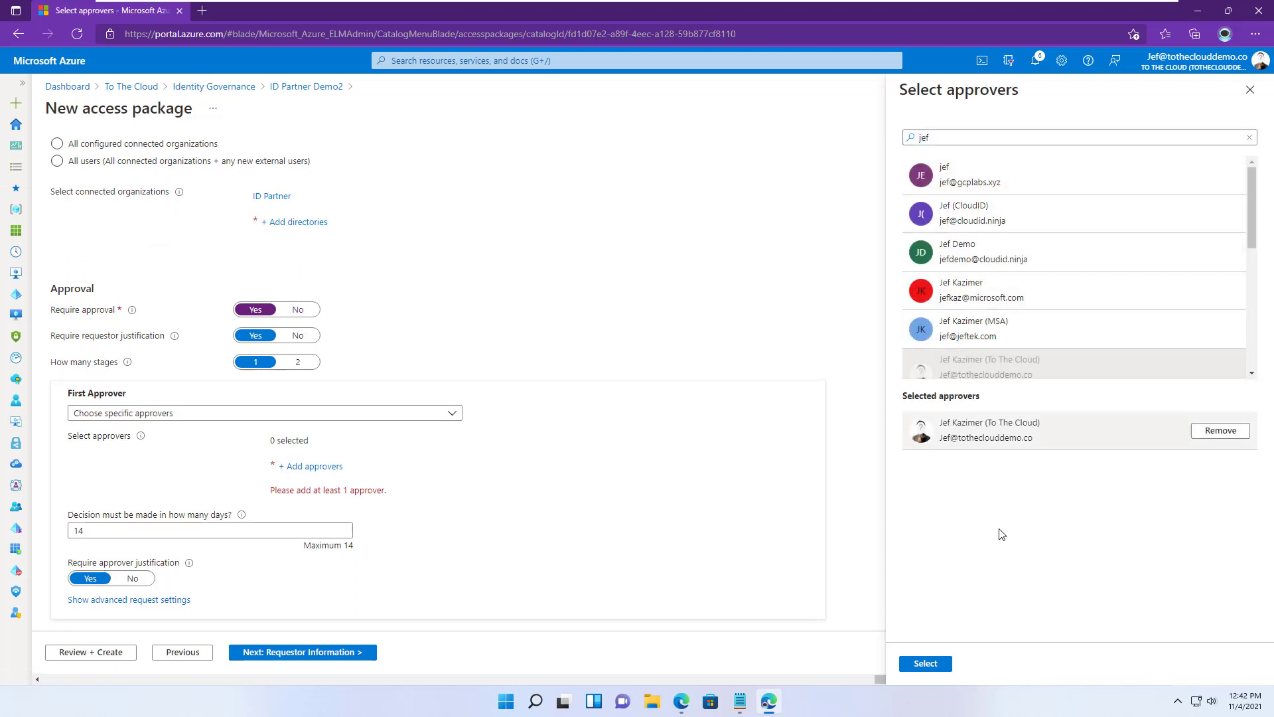
click(926, 663)
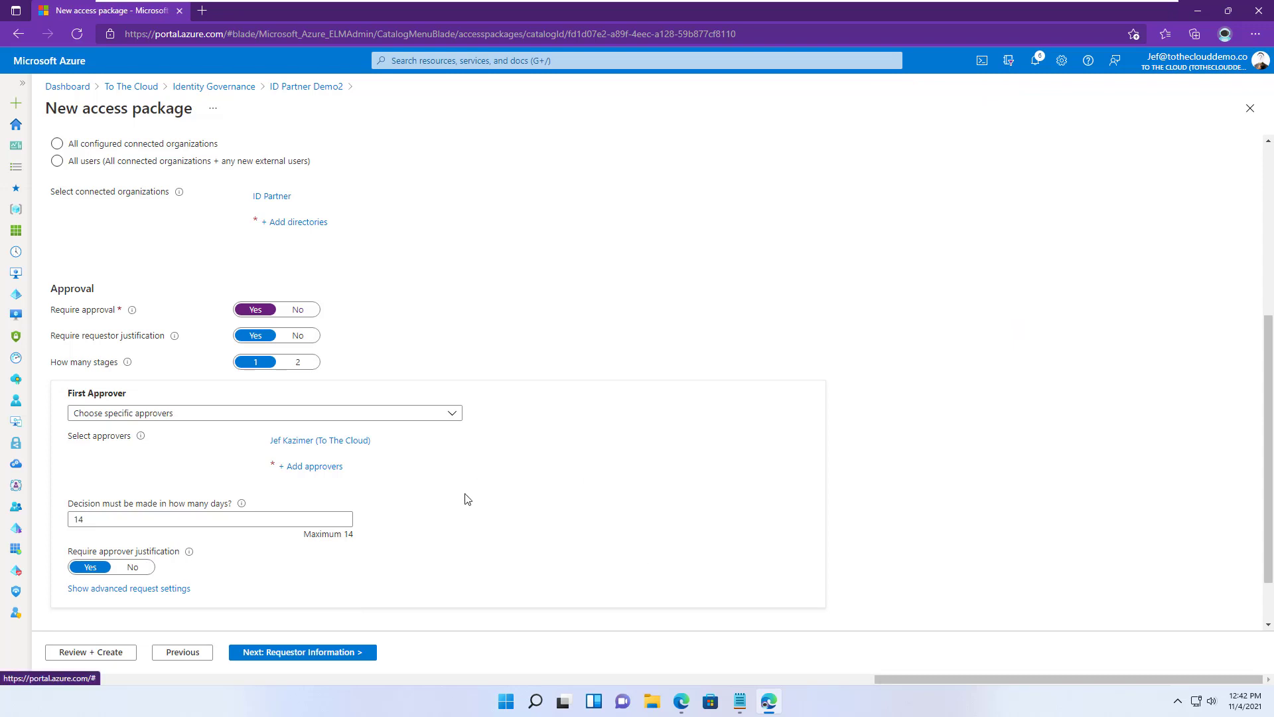
- Turn off approver justification and enable new requests for the package
click(133, 566)
scroll(358, 535, down, 1)
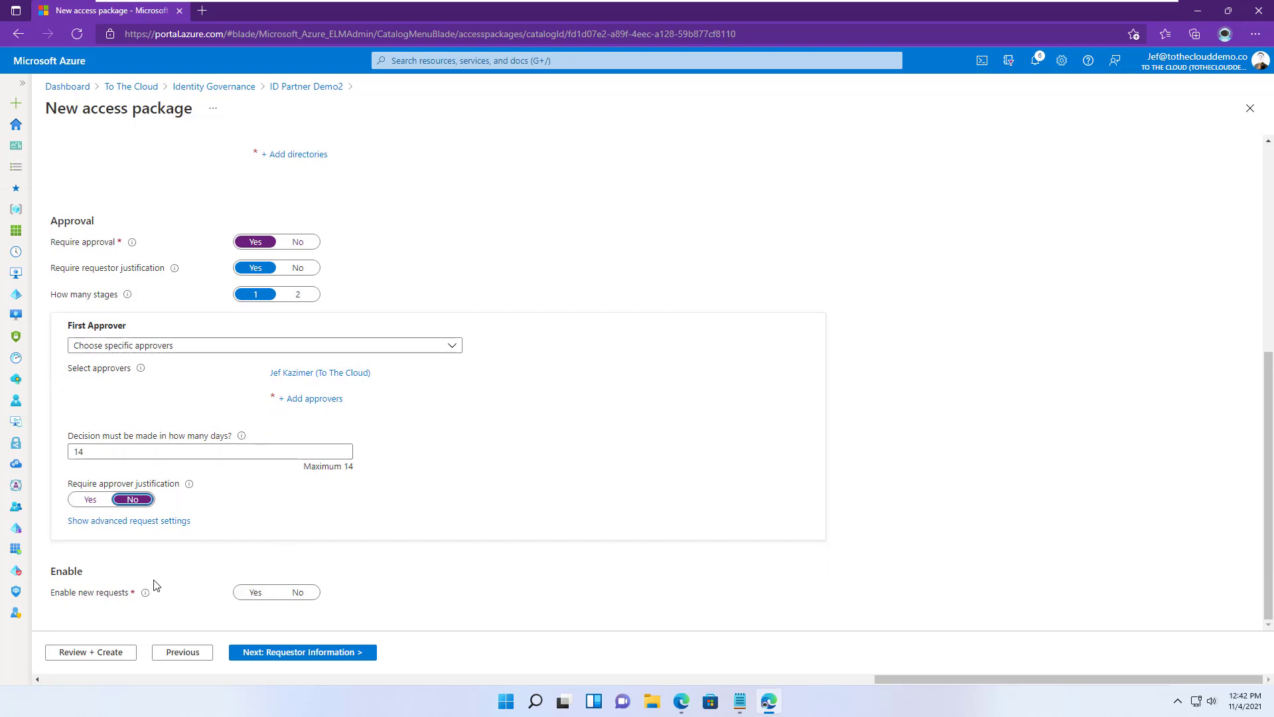
click(247, 601)
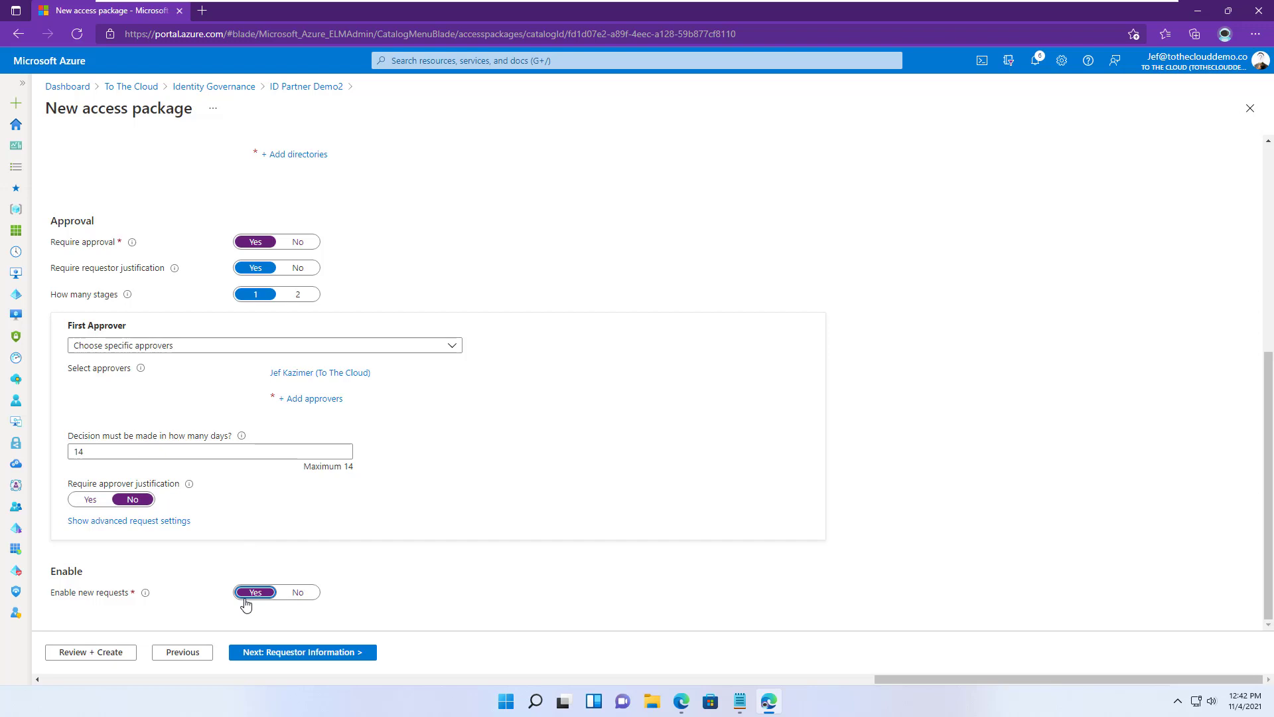
click(302, 656)
- Add the required short-text question 'What part of our organization do you work with?'
click(196, 271)
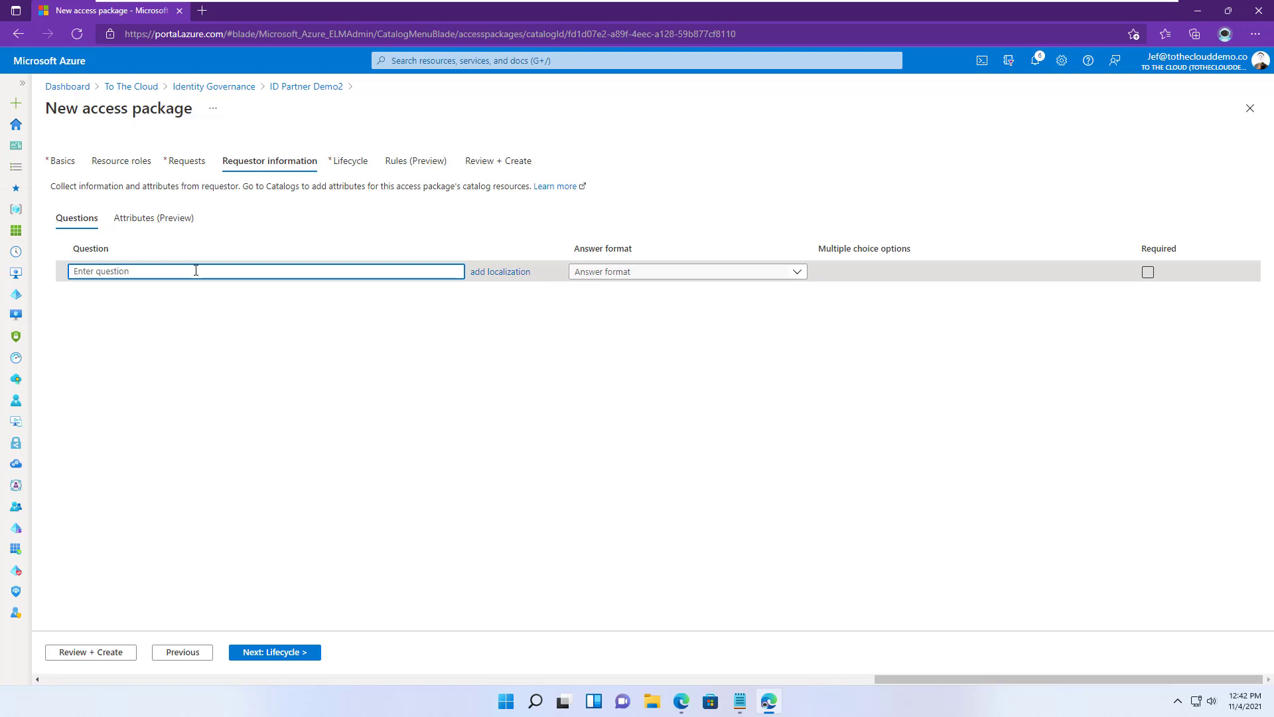
text(What part of our organizatio)
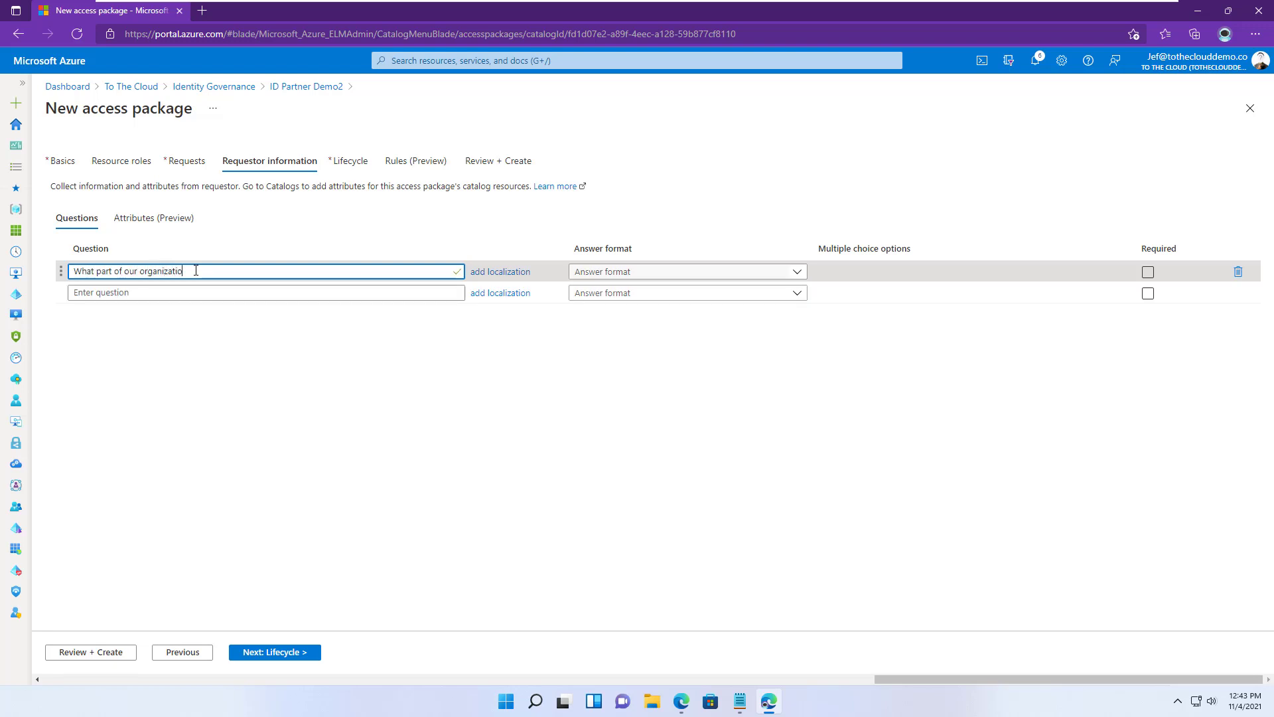
text(n do you work with?)
click(636, 273)
click(634, 294)
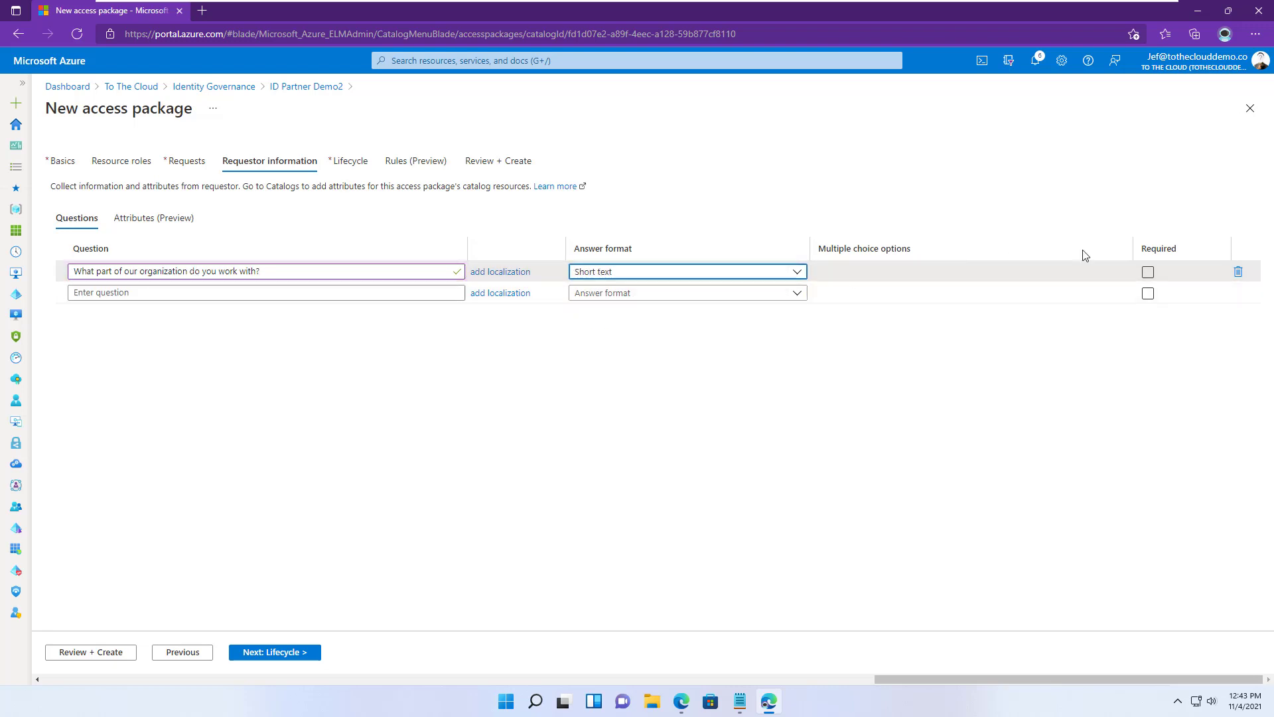
click(1149, 274)
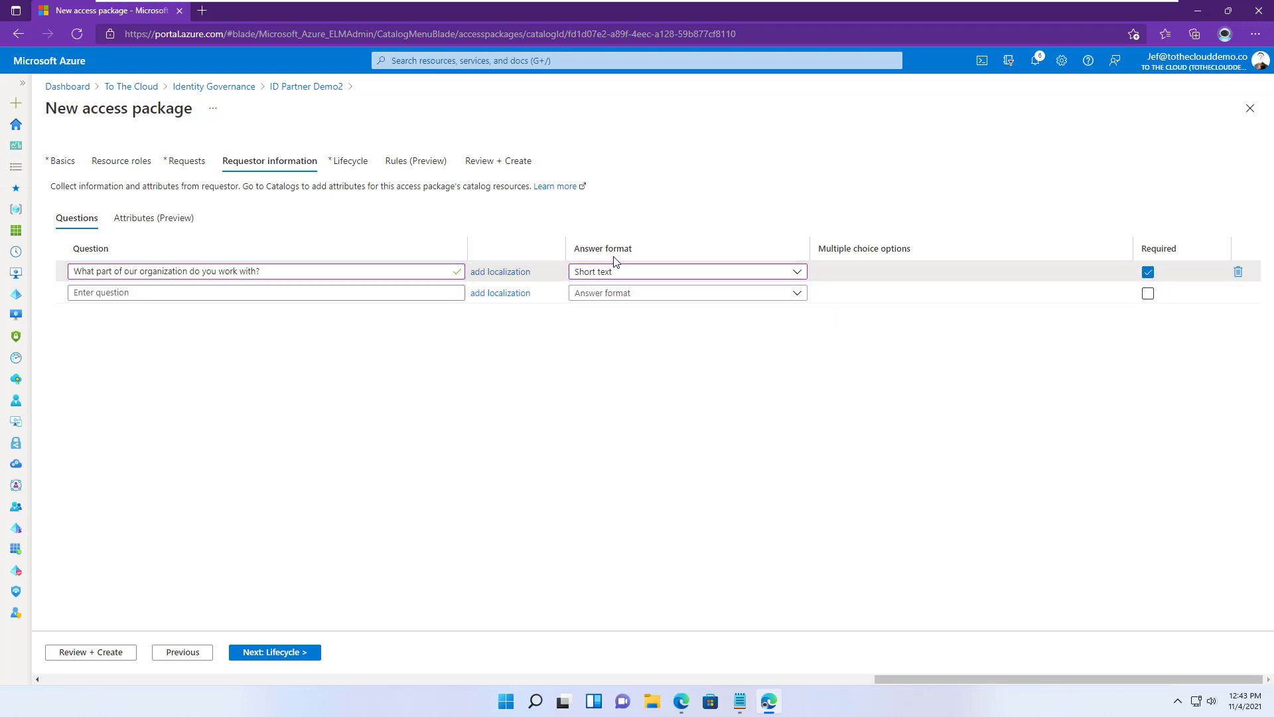
click(606, 273)
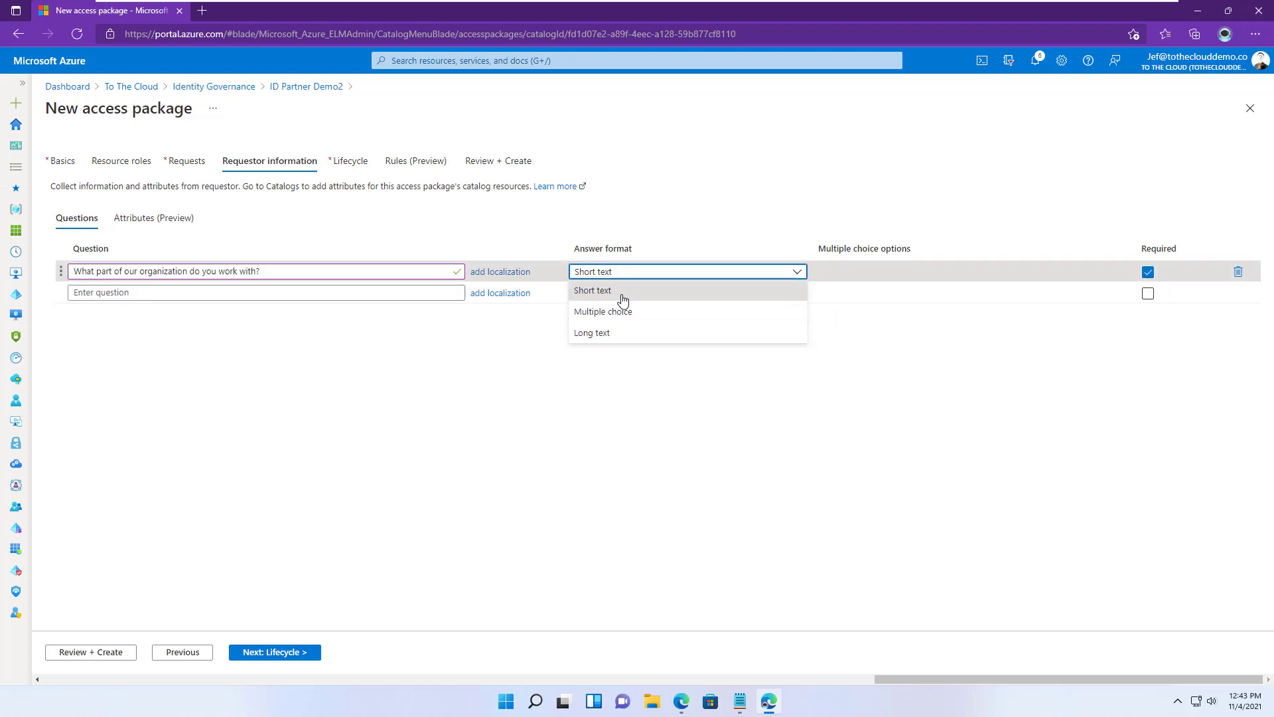
click(898, 176)
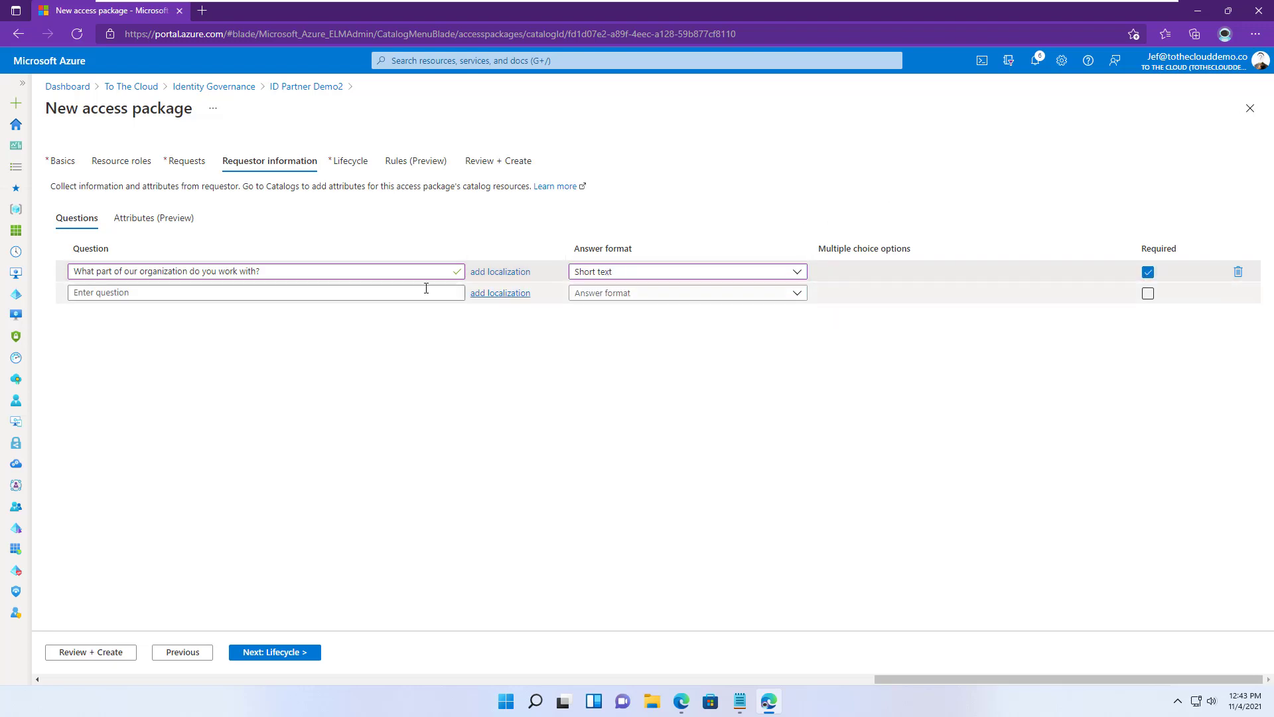
- Turn on access reviews and set unanswered reviews to remove access
click(304, 653)
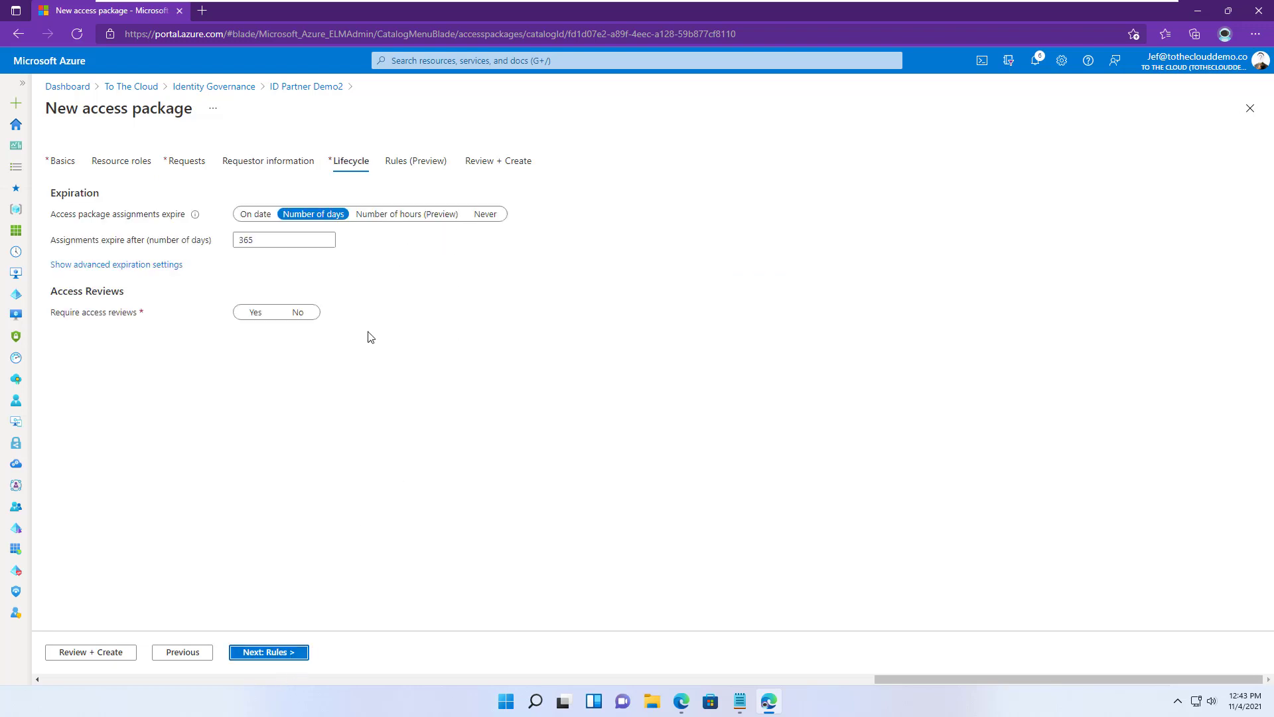
click(258, 313)
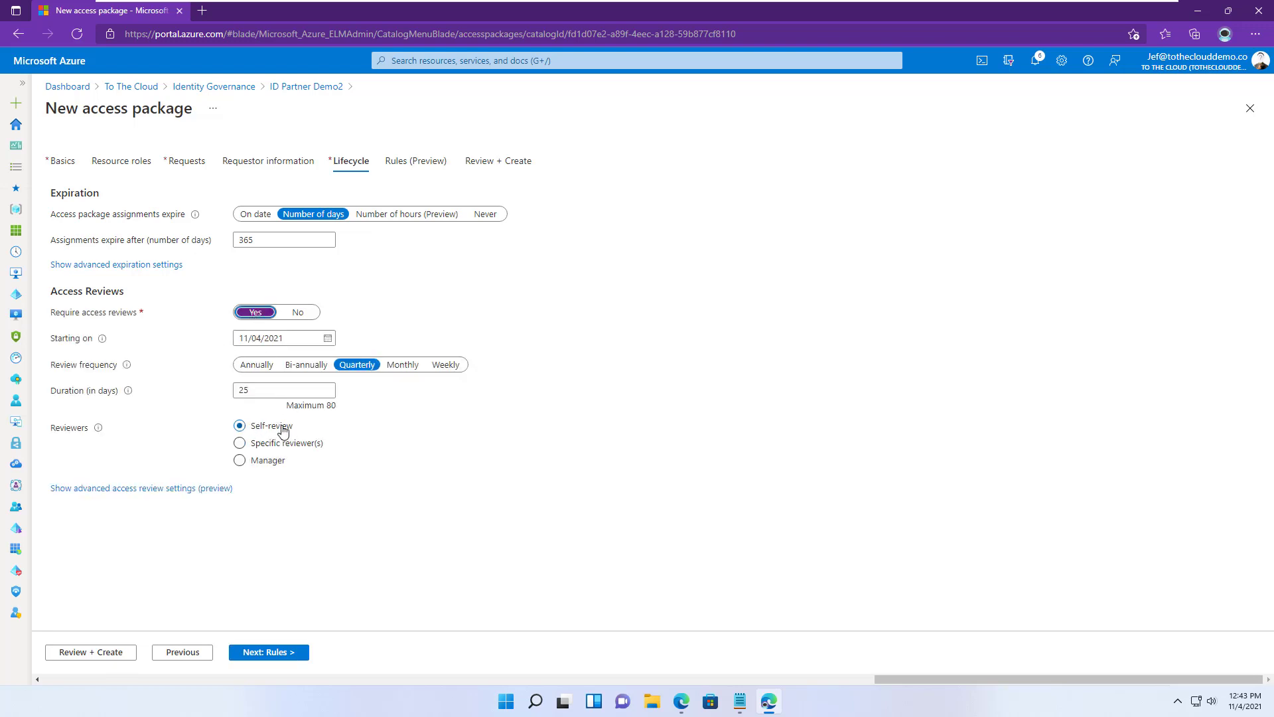
click(157, 488)
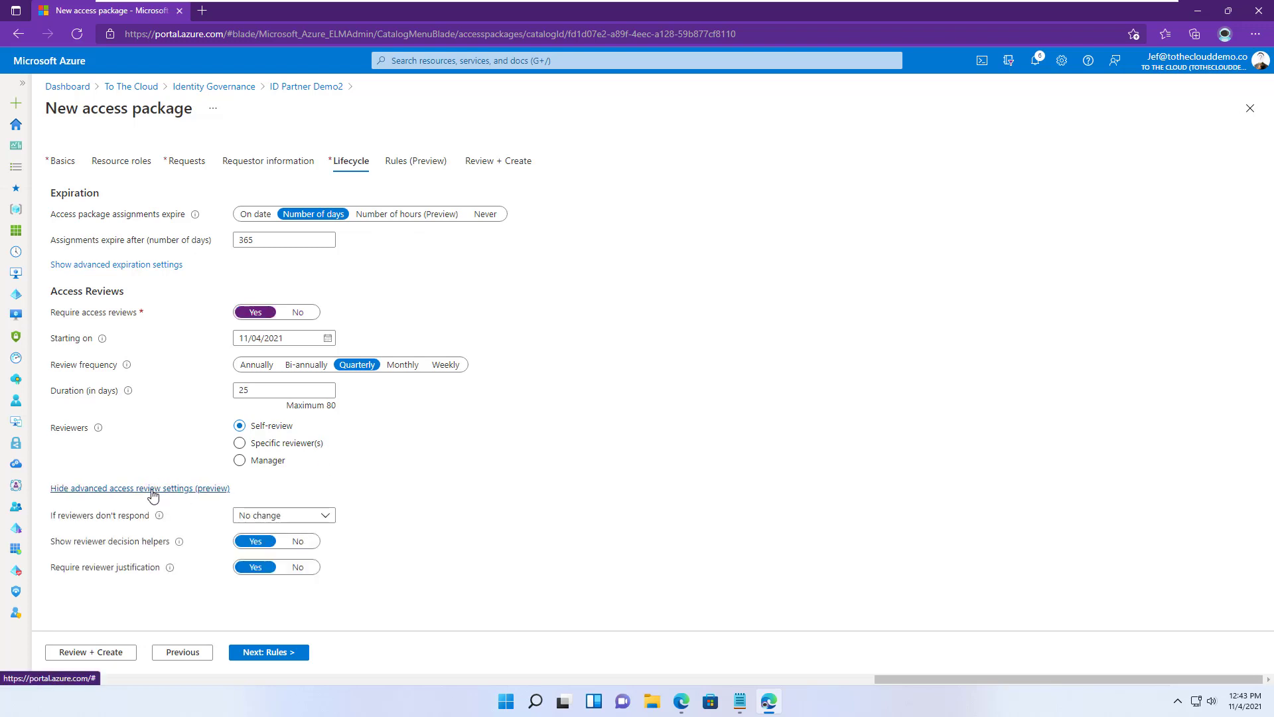
click(276, 515)
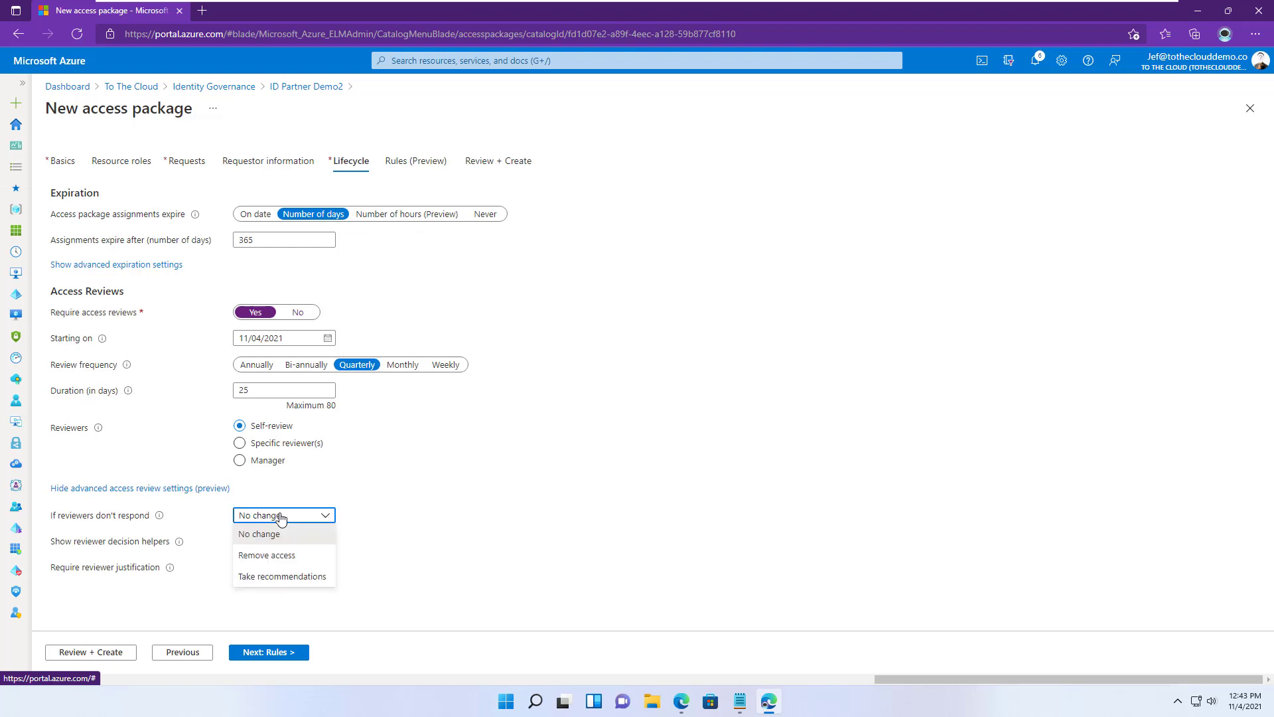
click(272, 555)
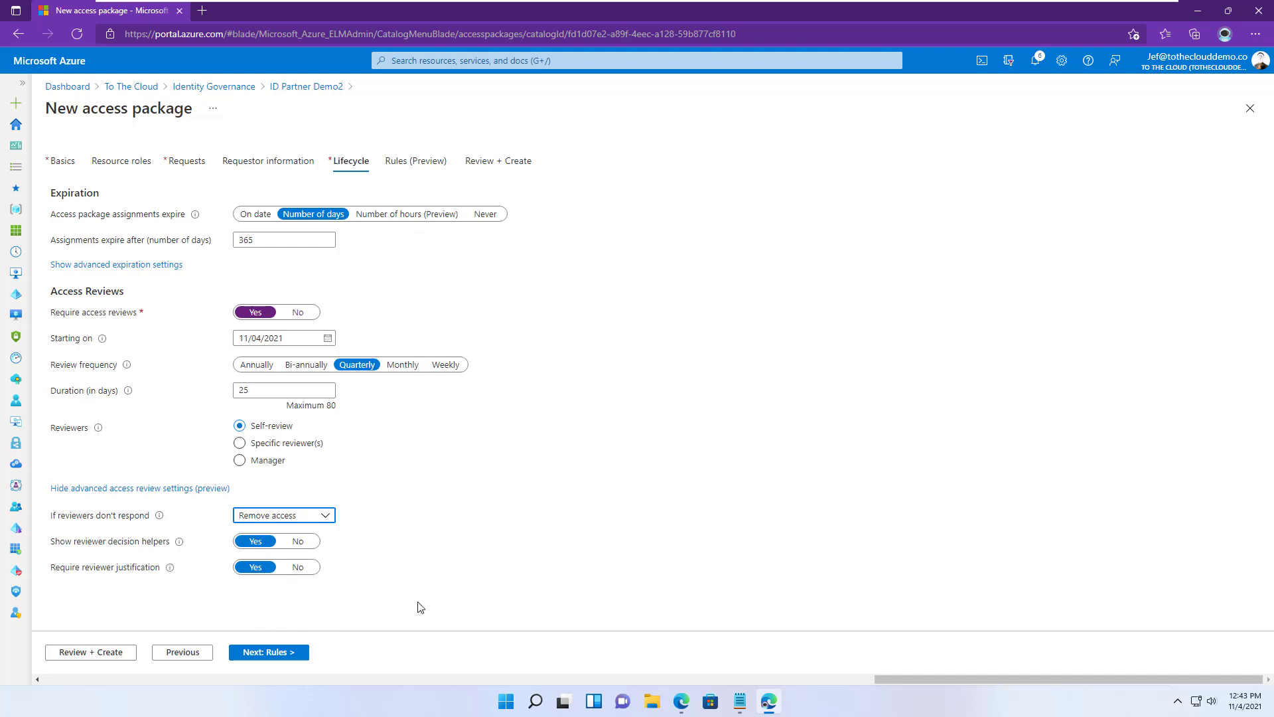
- Add a rule running Send Custom Welcome Mail when an assignment is granted
click(278, 653)
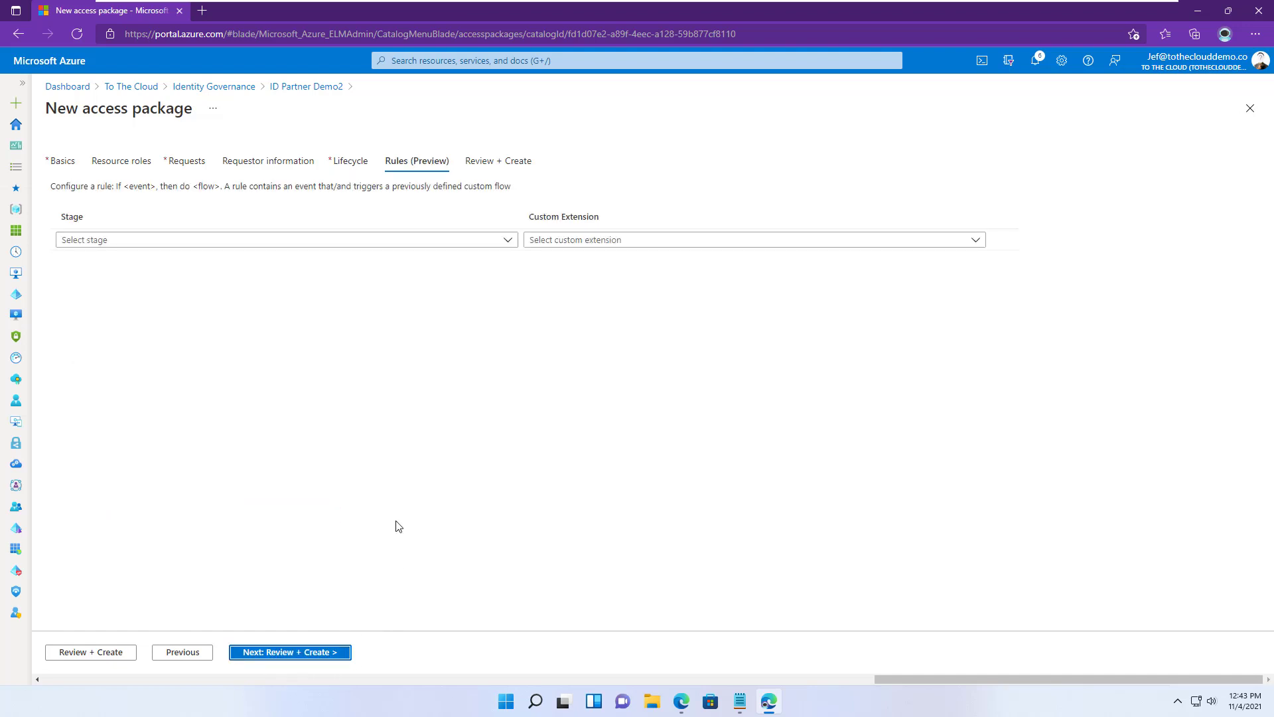
click(212, 242)
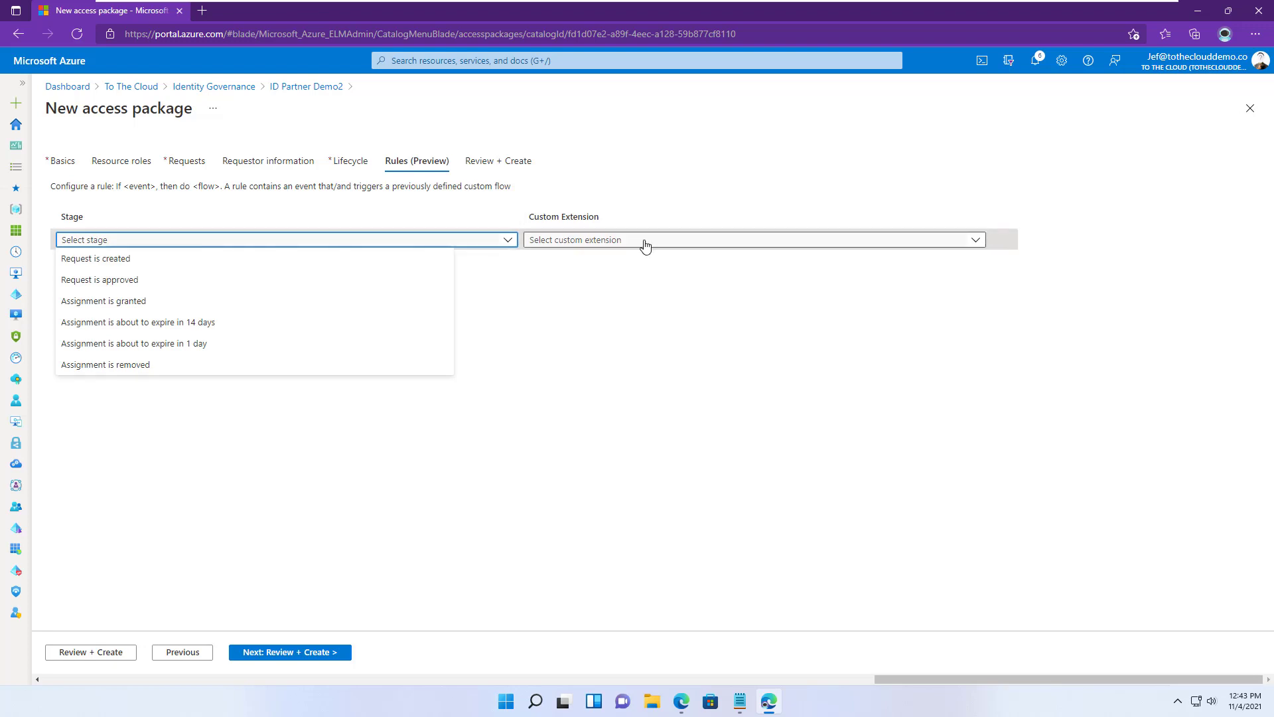
click(168, 301)
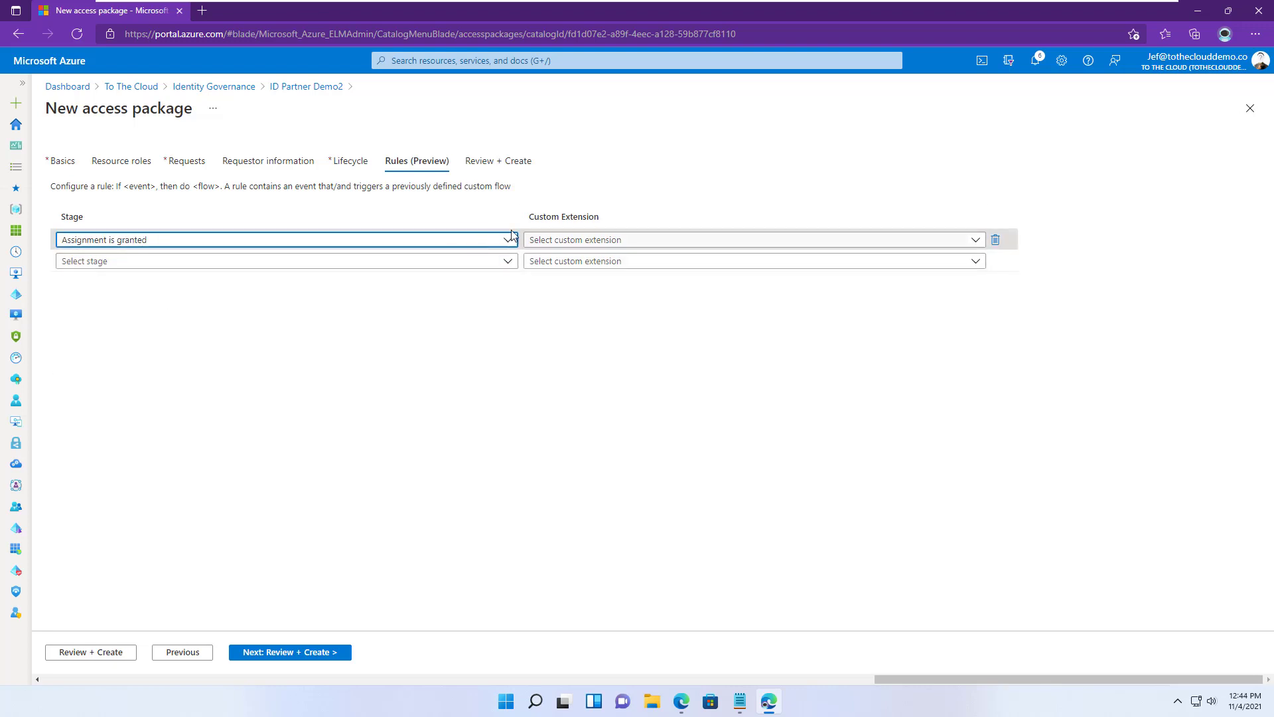
click(144, 244)
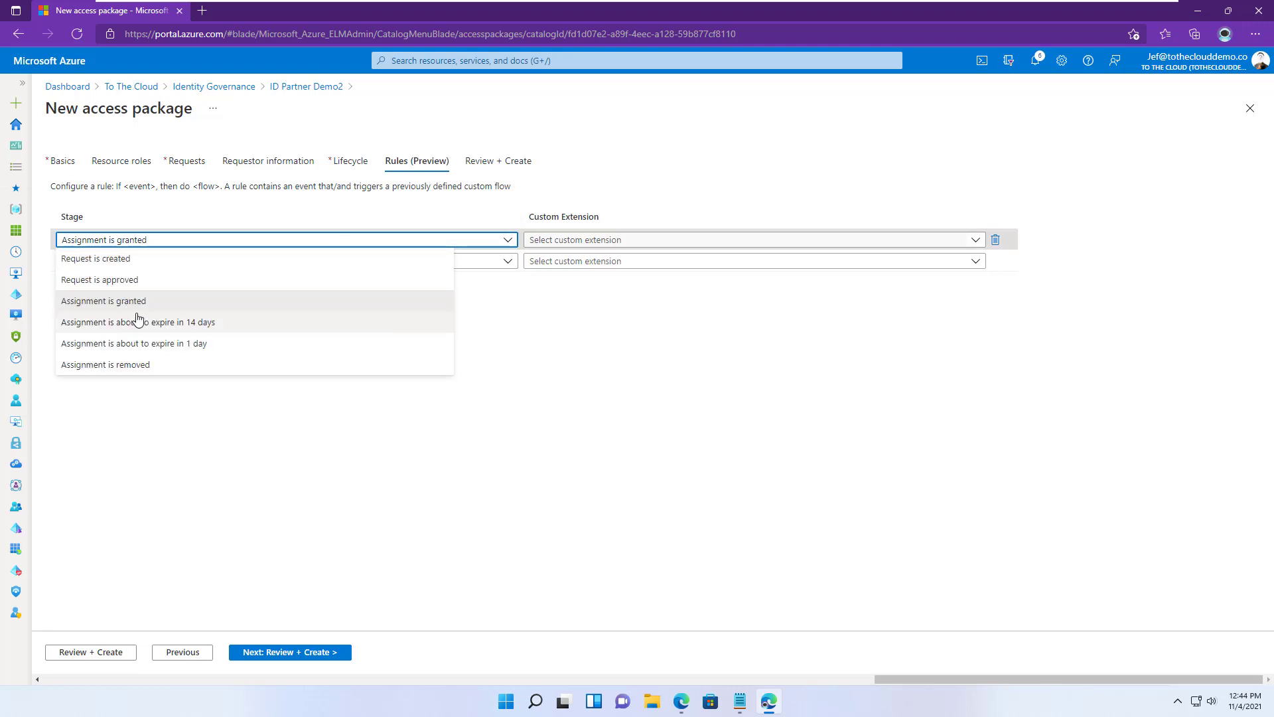
click(580, 243)
click(627, 242)
click(634, 242)
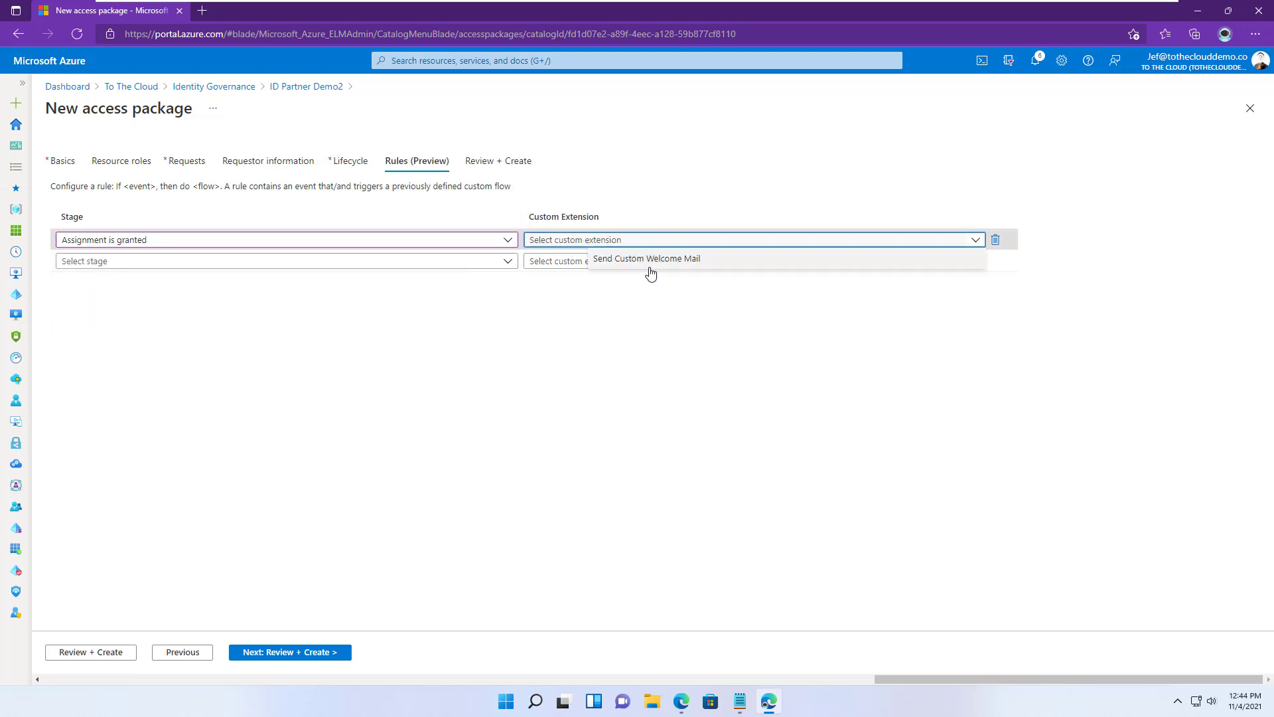
click(668, 260)
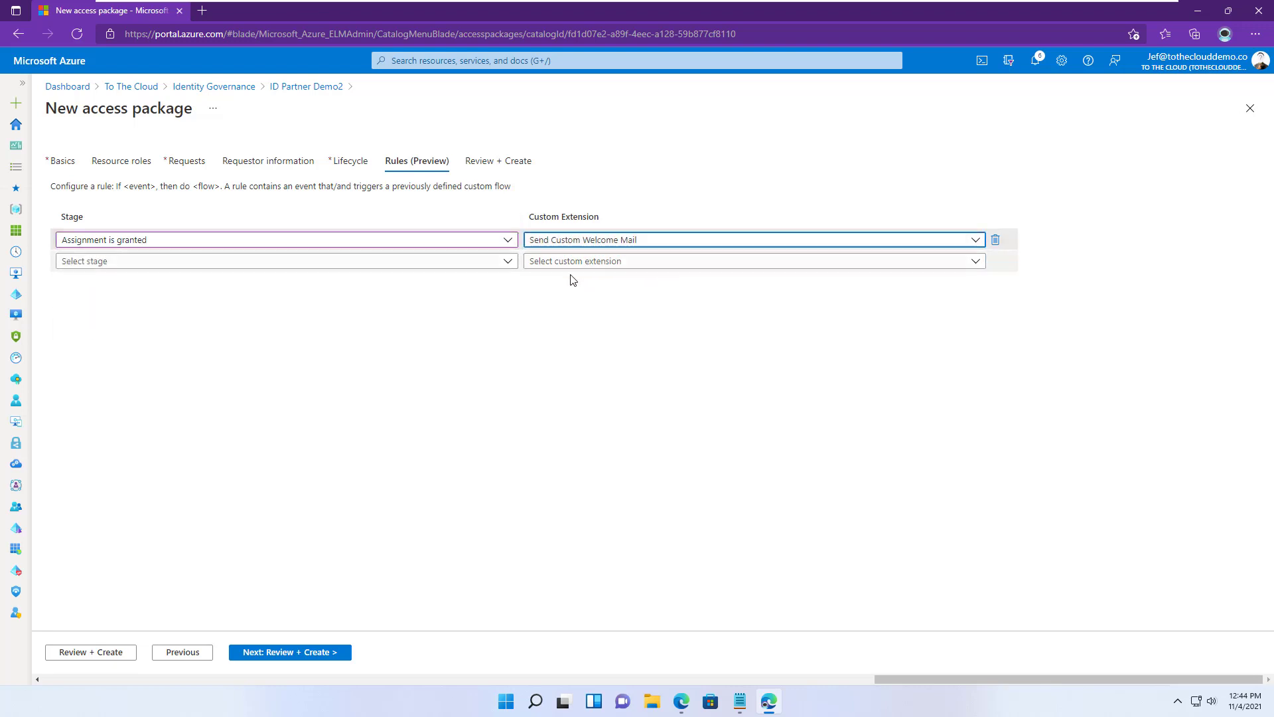
click(321, 652)
- Create the package, copy its My Access portal link, and return to the ID Partner Demo2 catalog
click(167, 656)
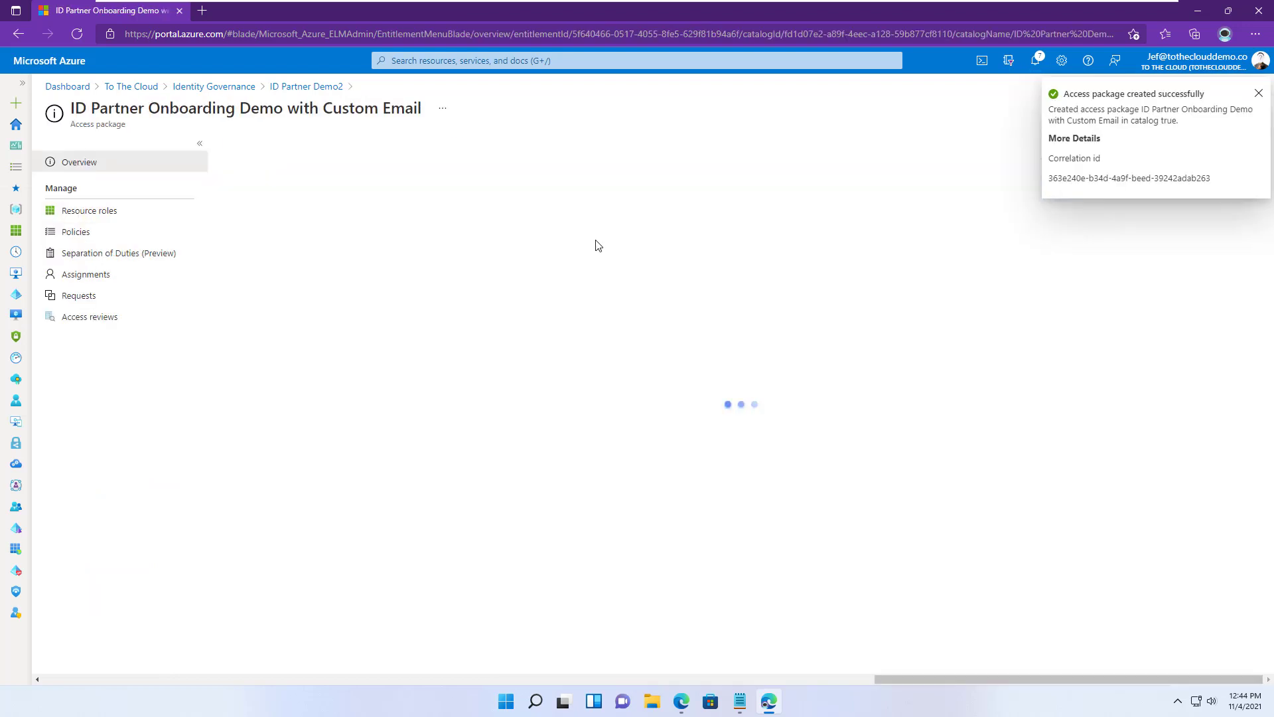
click(1035, 342)
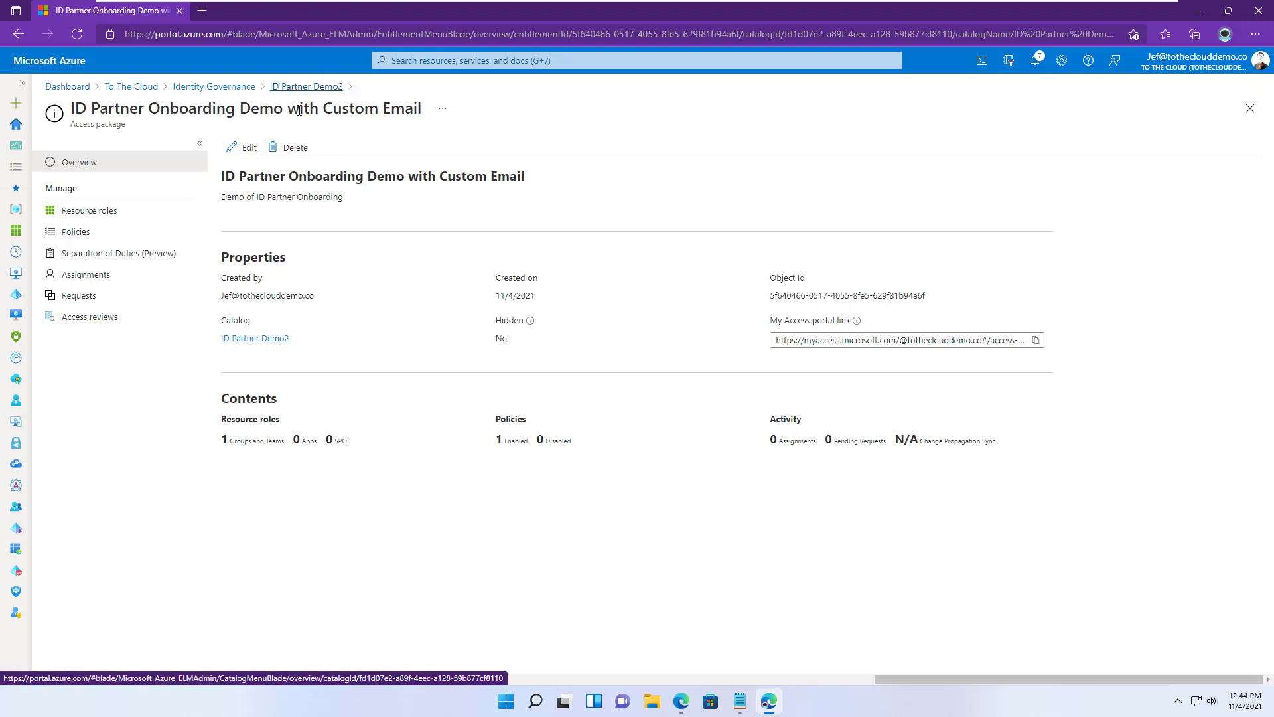
click(309, 92)
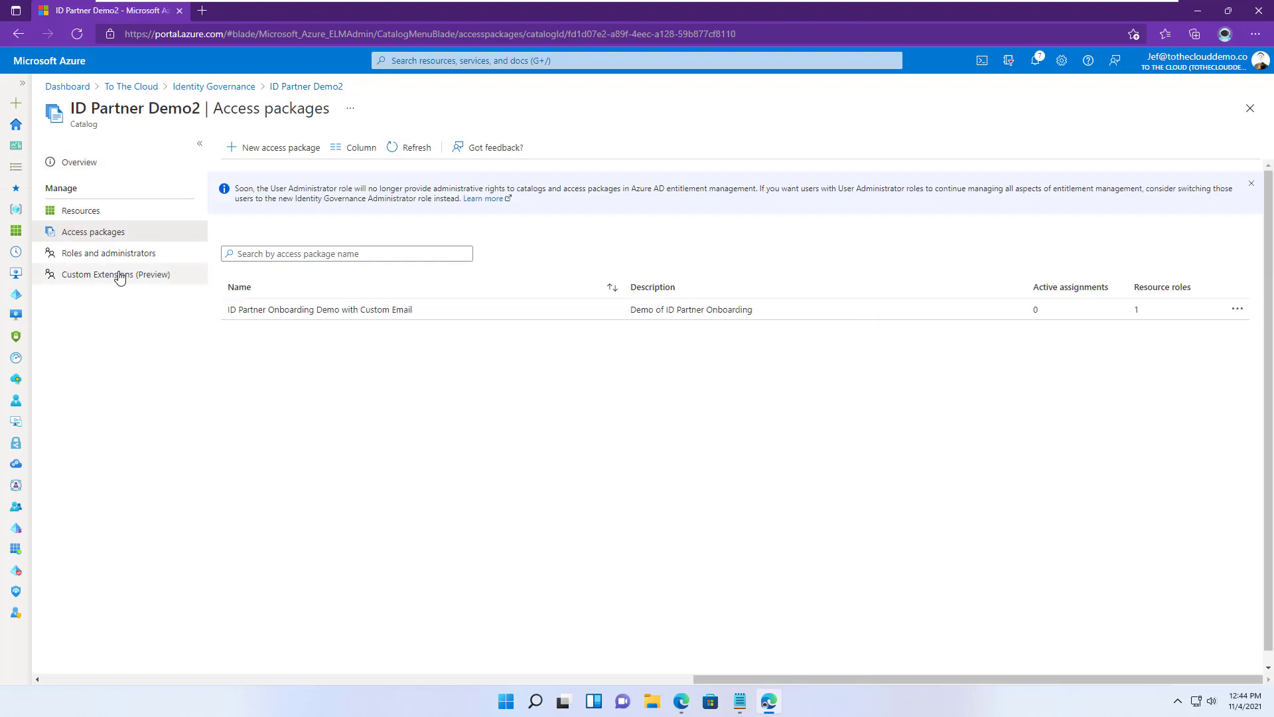
- From the catalog's custom extensions, open the Send_Custom_Email Logic App, view its tags, then its designer
click(119, 274)
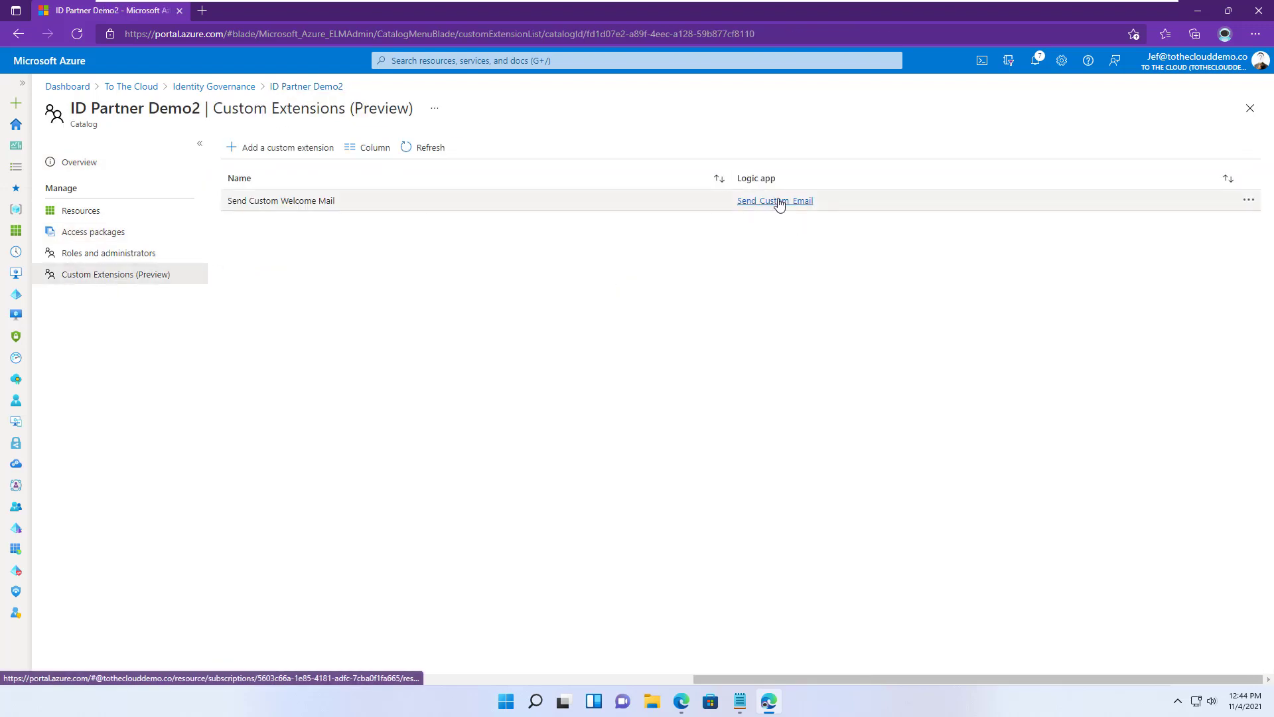
click(778, 201)
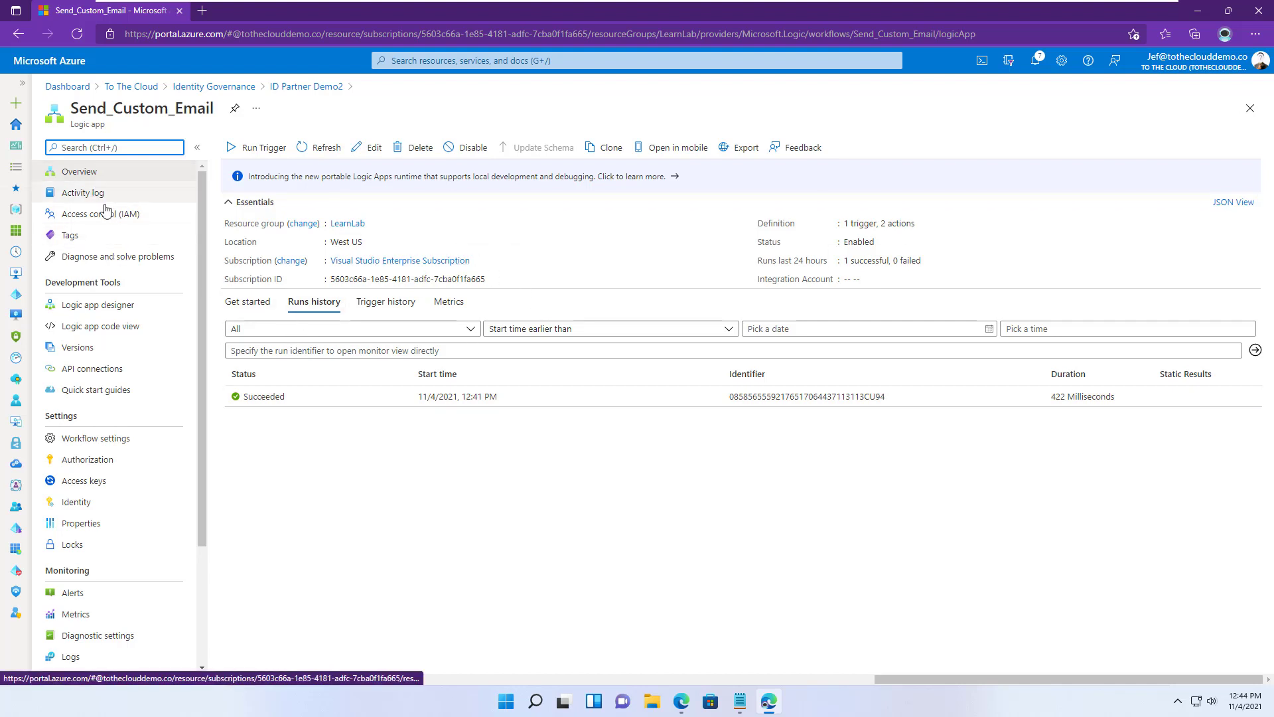
click(76, 240)
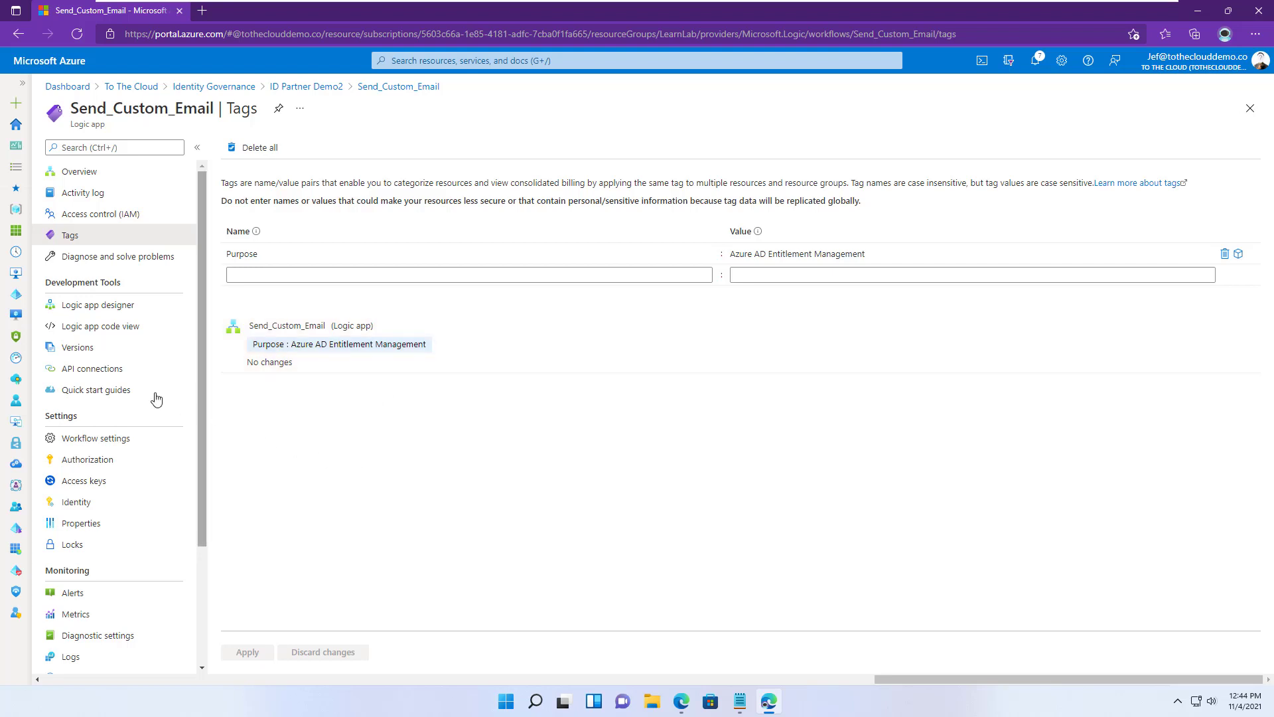
click(106, 316)
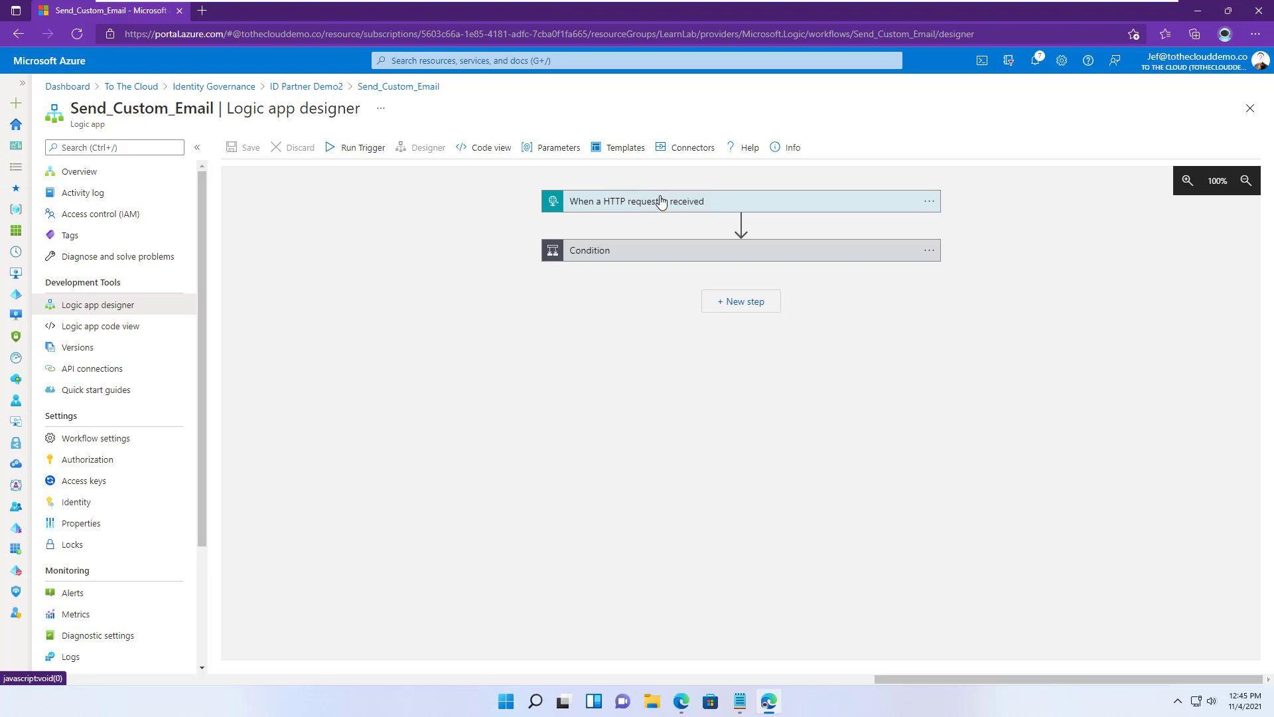
- Expand the HTTP request trigger's JSON schema and the Condition step's CatalogId check
click(708, 202)
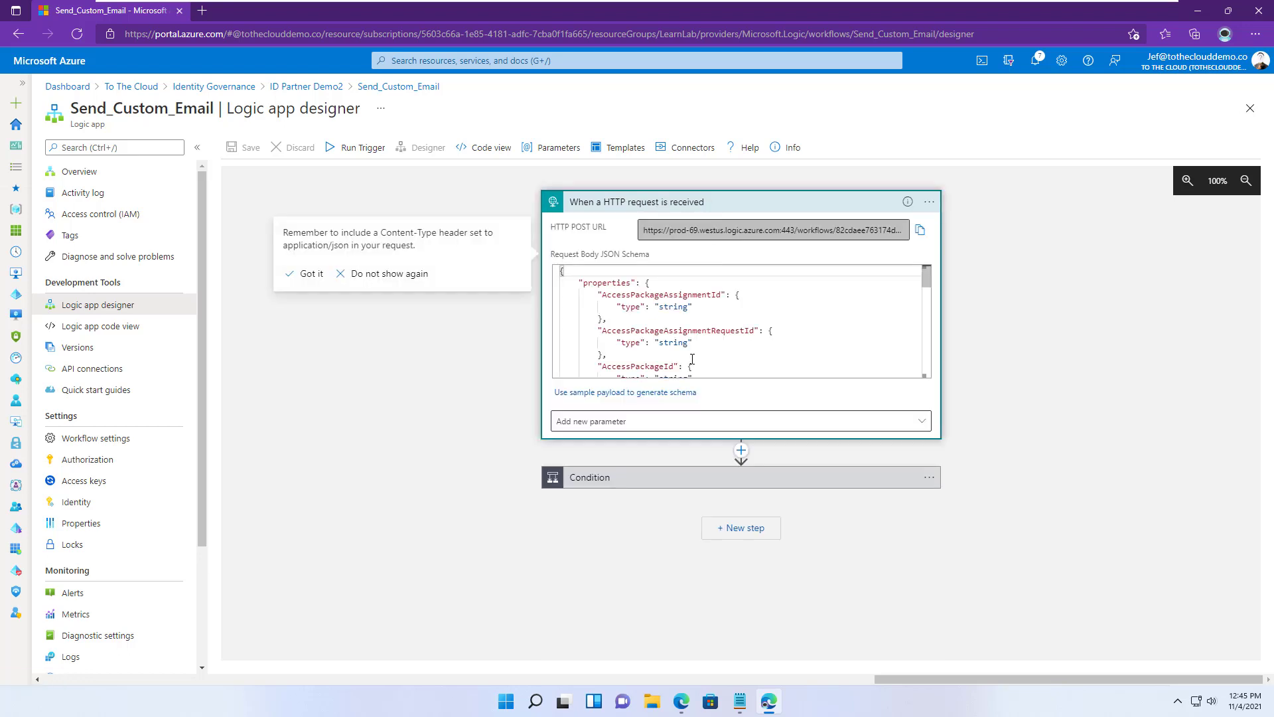
scroll(692, 360, down, 10)
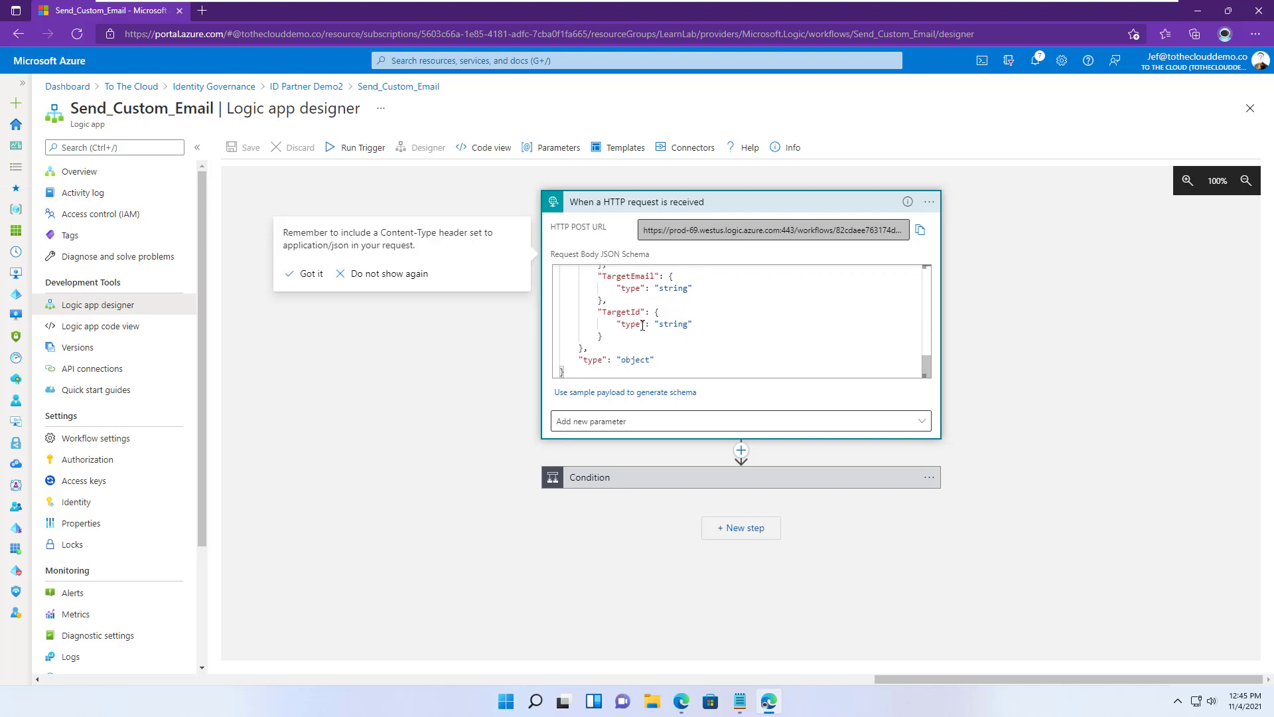
click(634, 486)
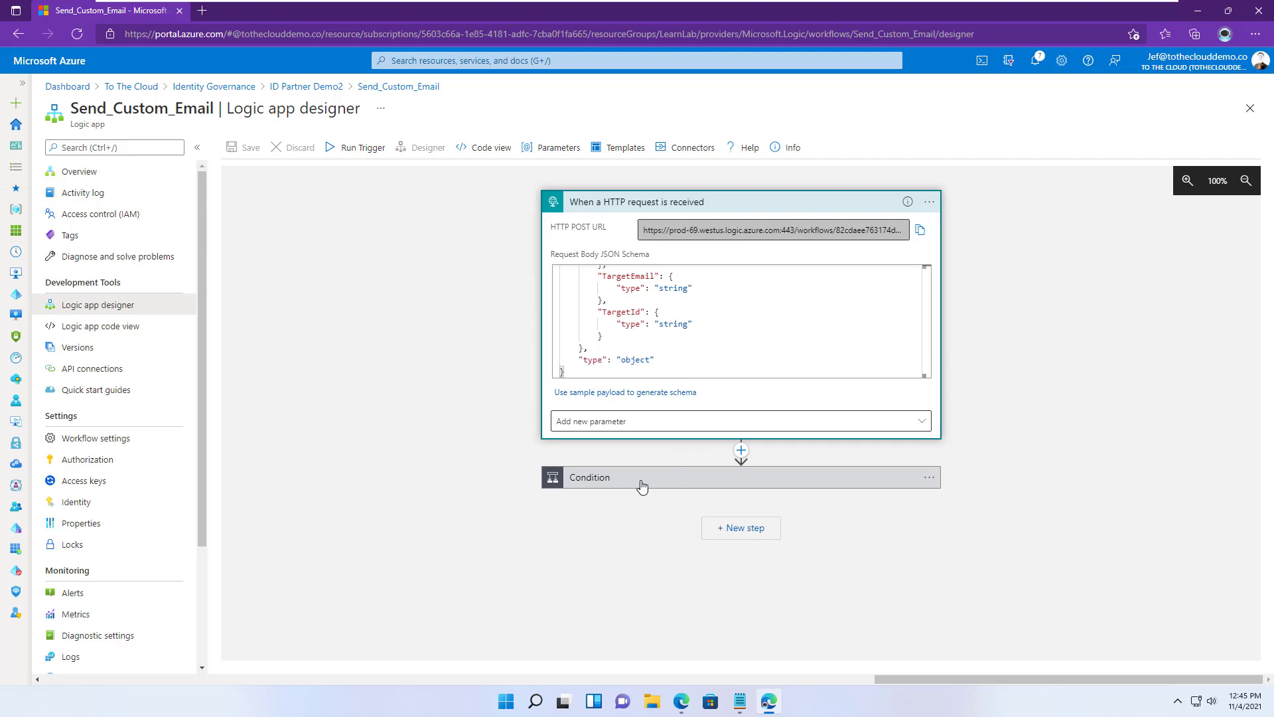
scroll(415, 475, down, 2)
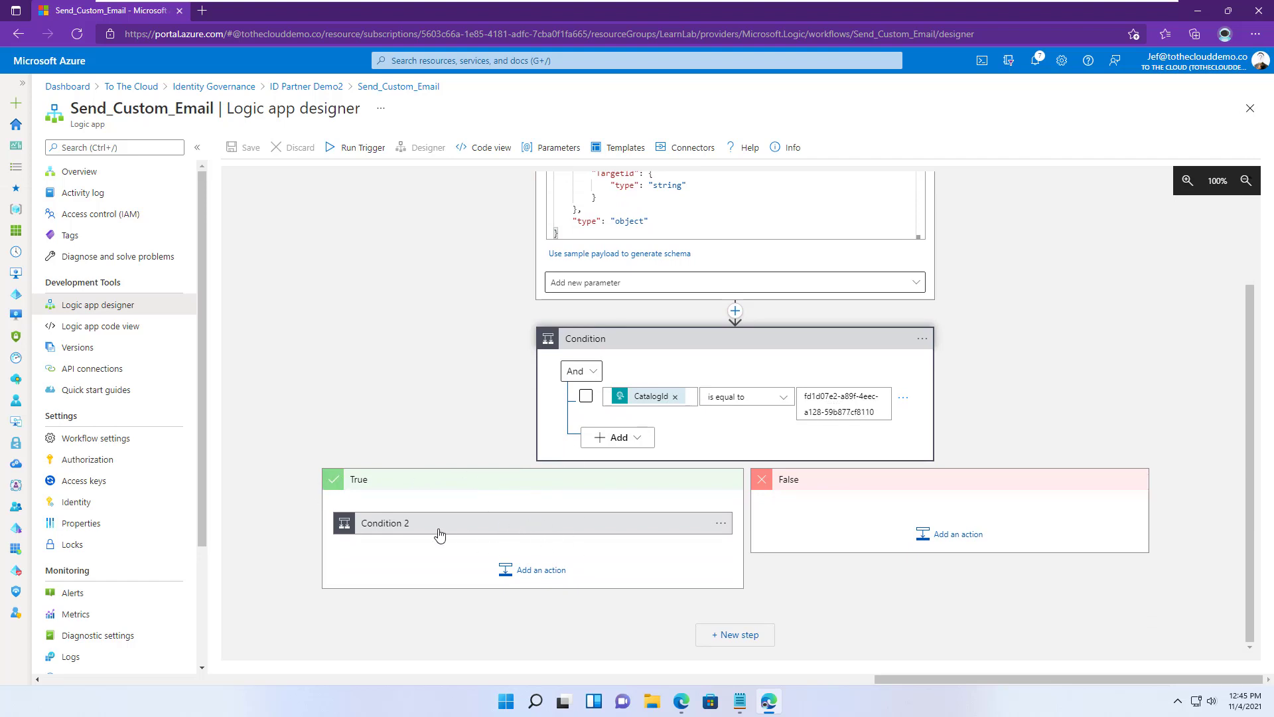
- Delete Condition 2 from the True branch of the Logic App
click(721, 526)
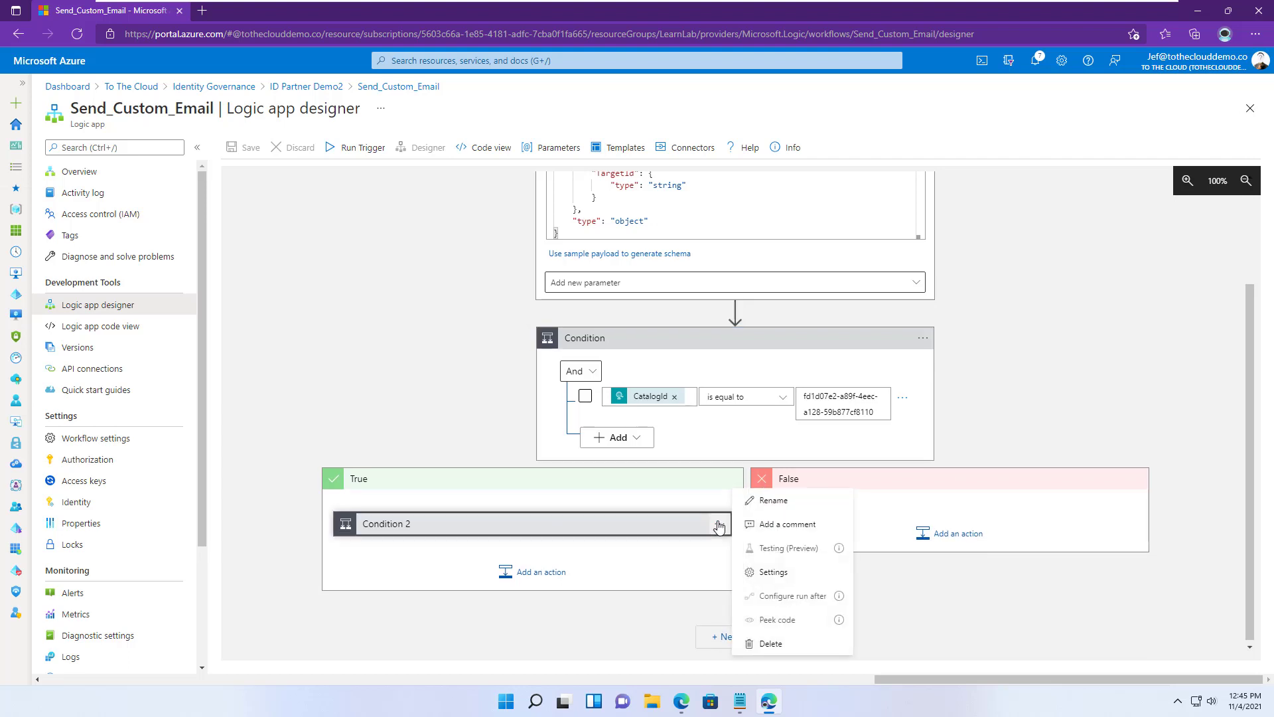
click(771, 643)
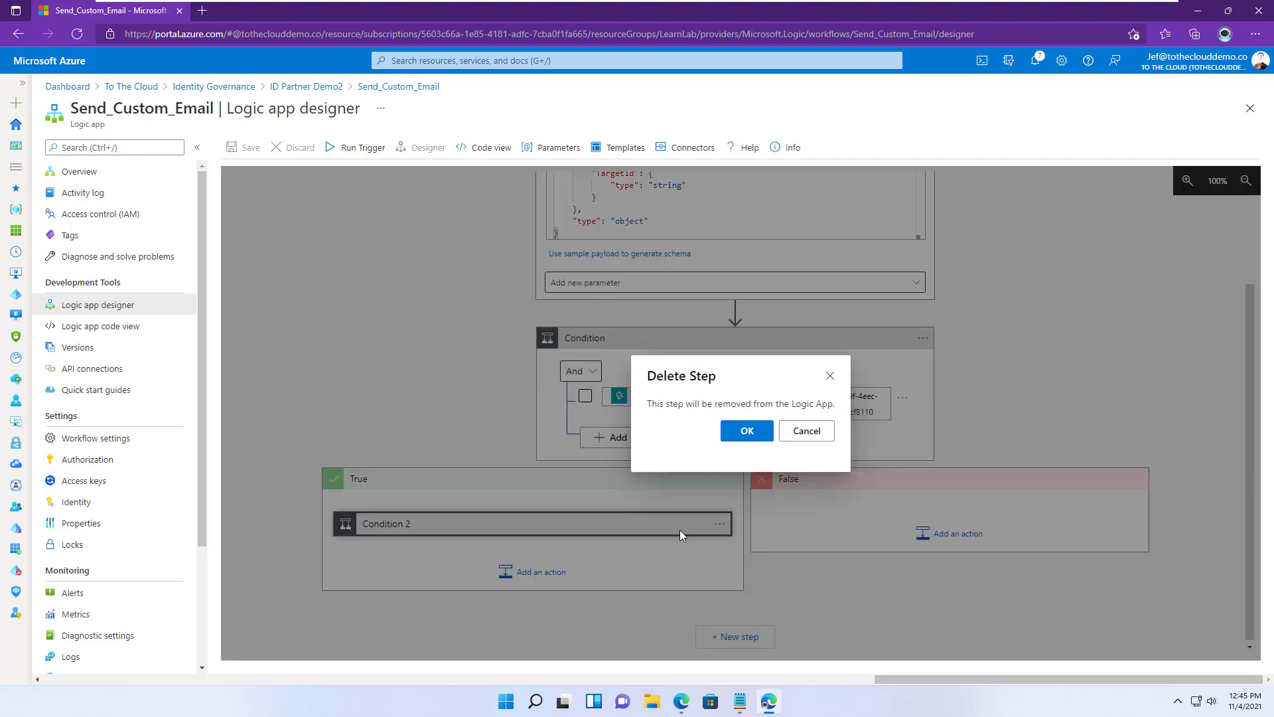
click(746, 431)
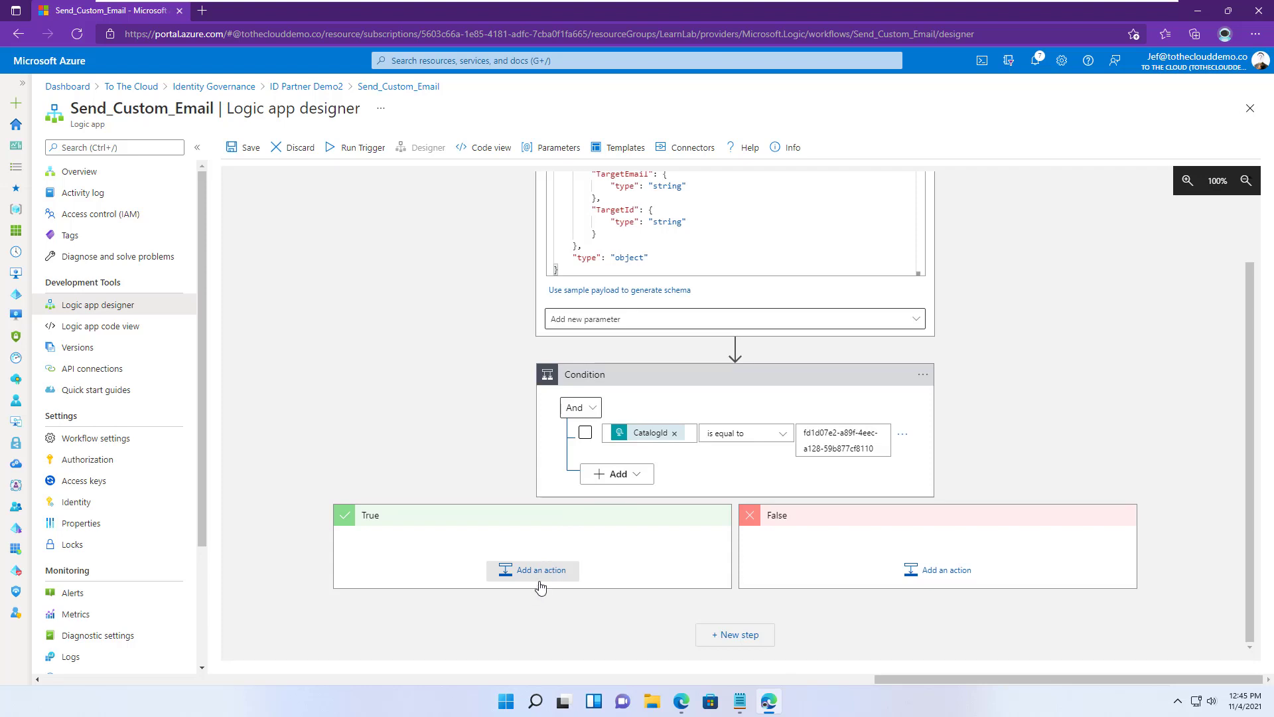
- Add an Office 365 Outlook Send an email (V2) action to the True branch
click(539, 578)
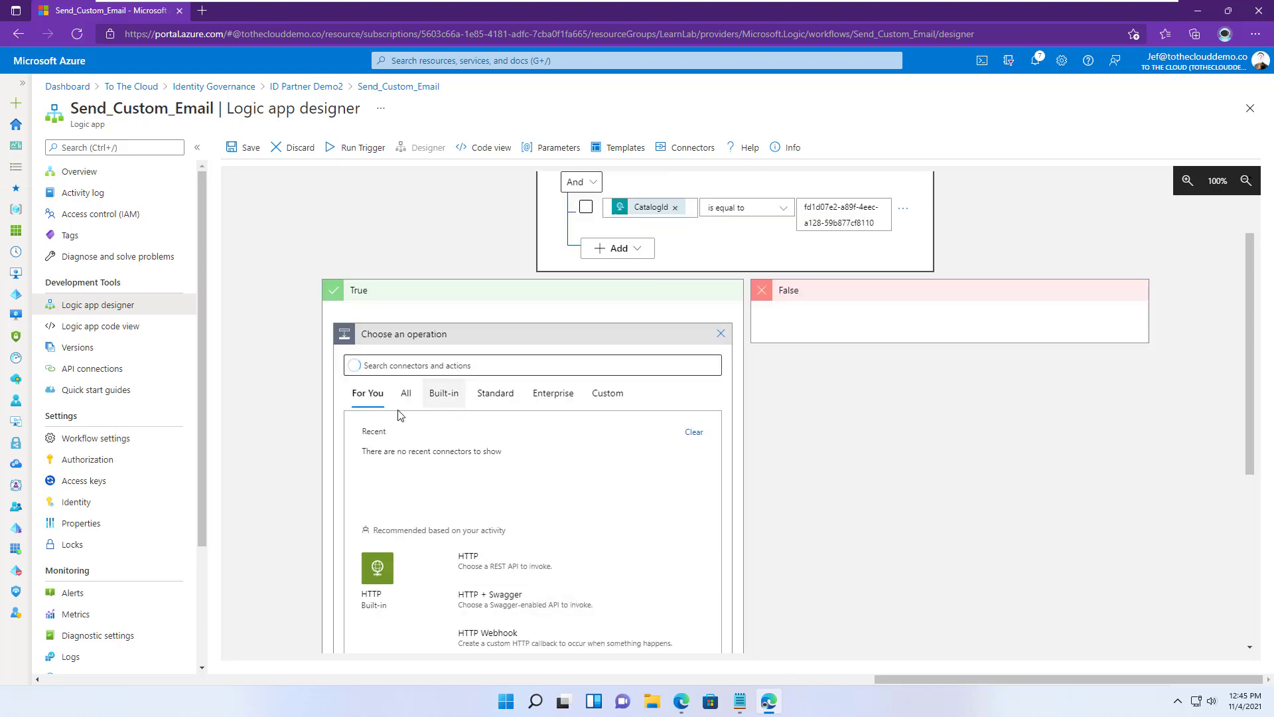
click(444, 392)
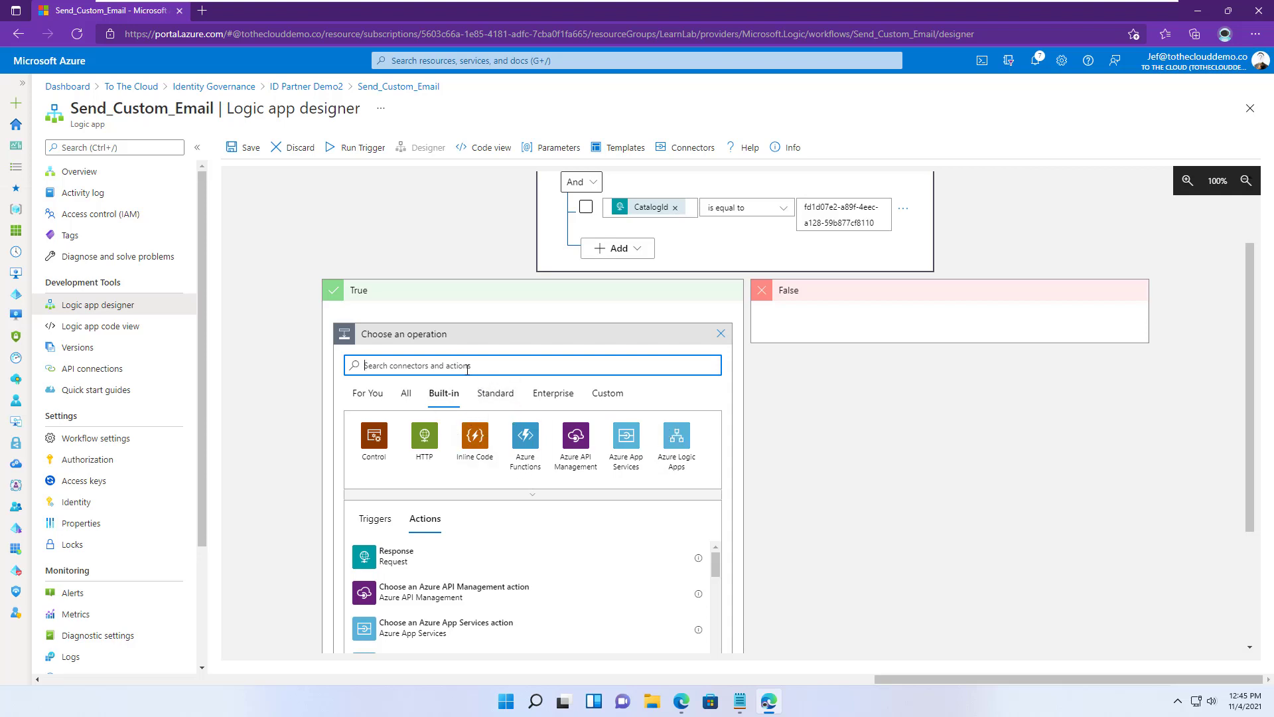
click(489, 392)
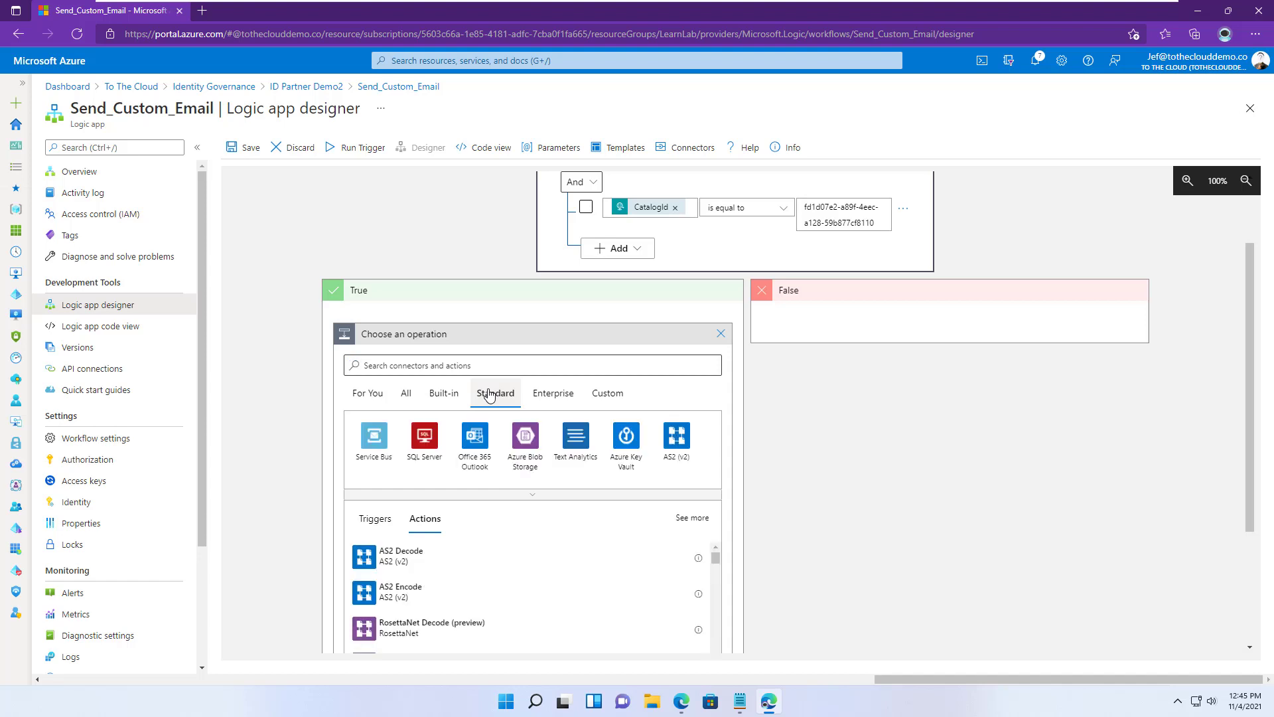
click(470, 436)
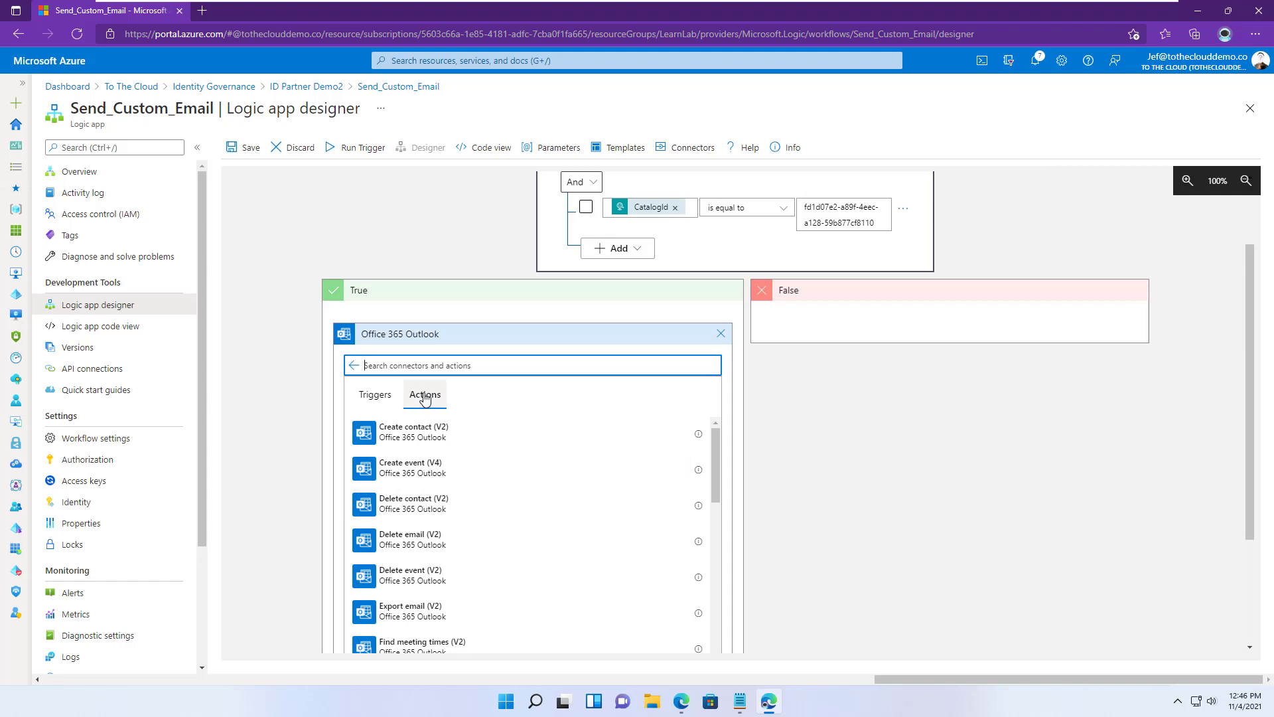
text(send)
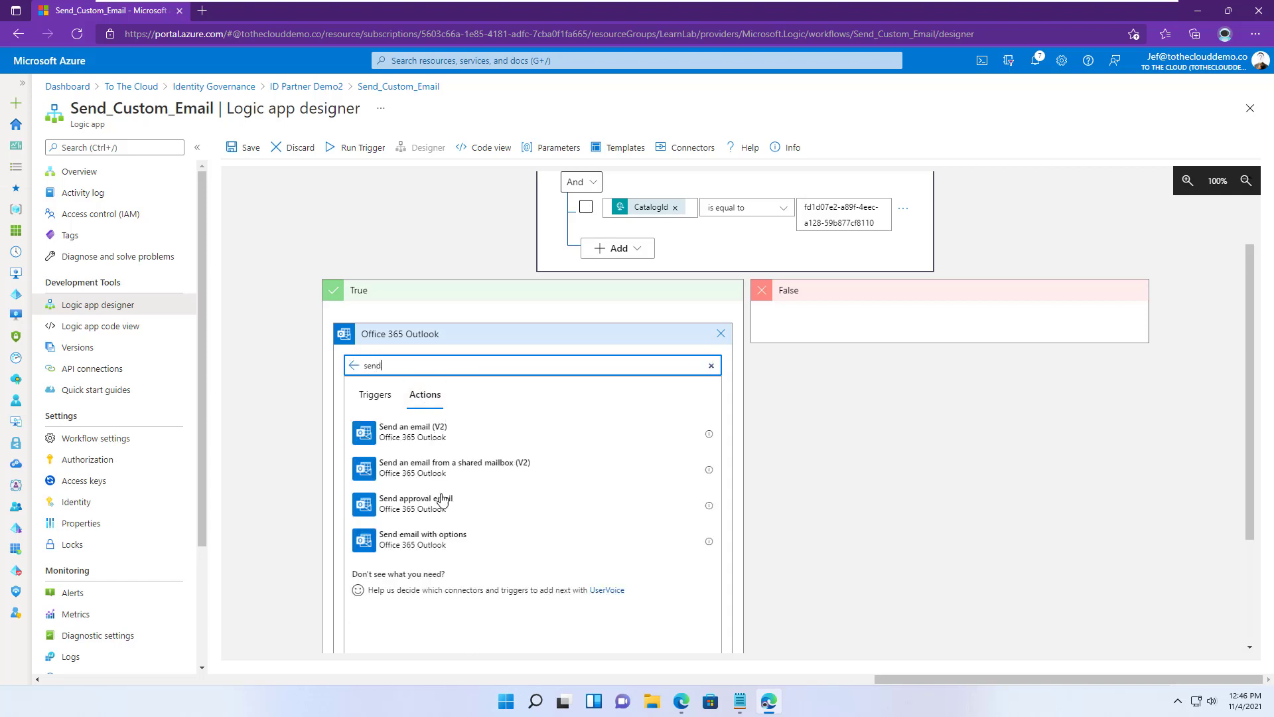
click(422, 435)
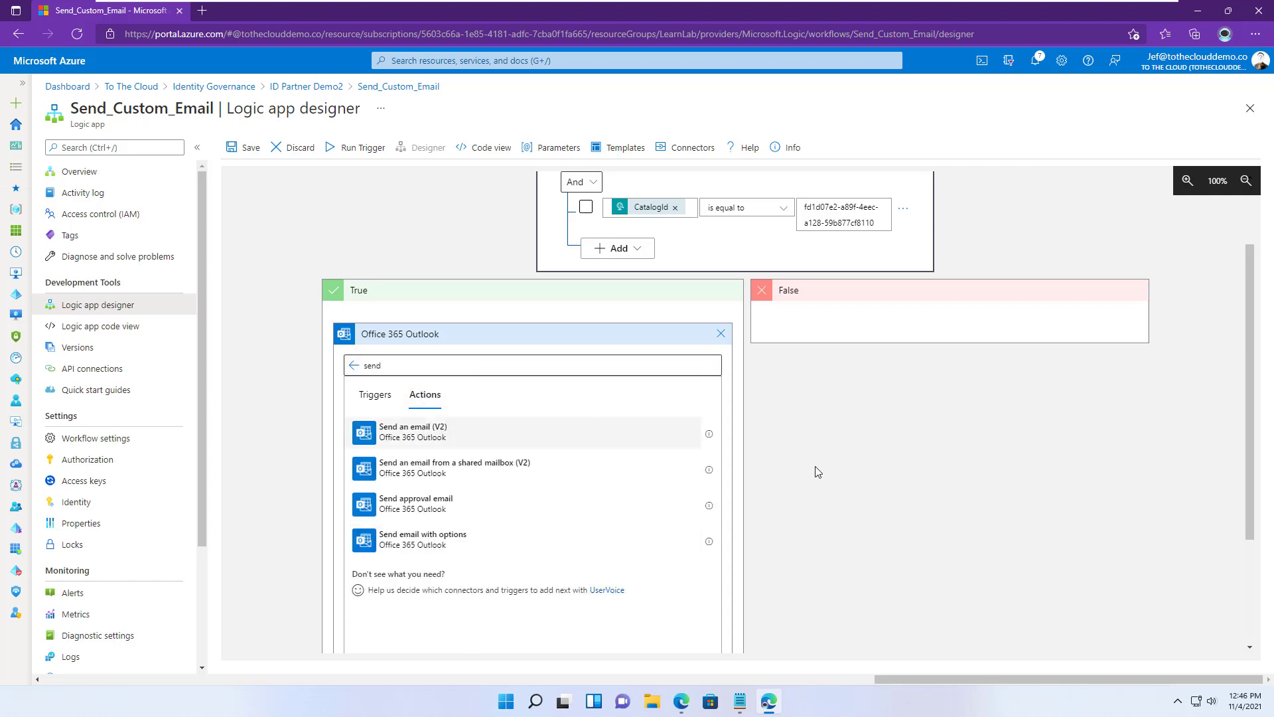
click(510, 394)
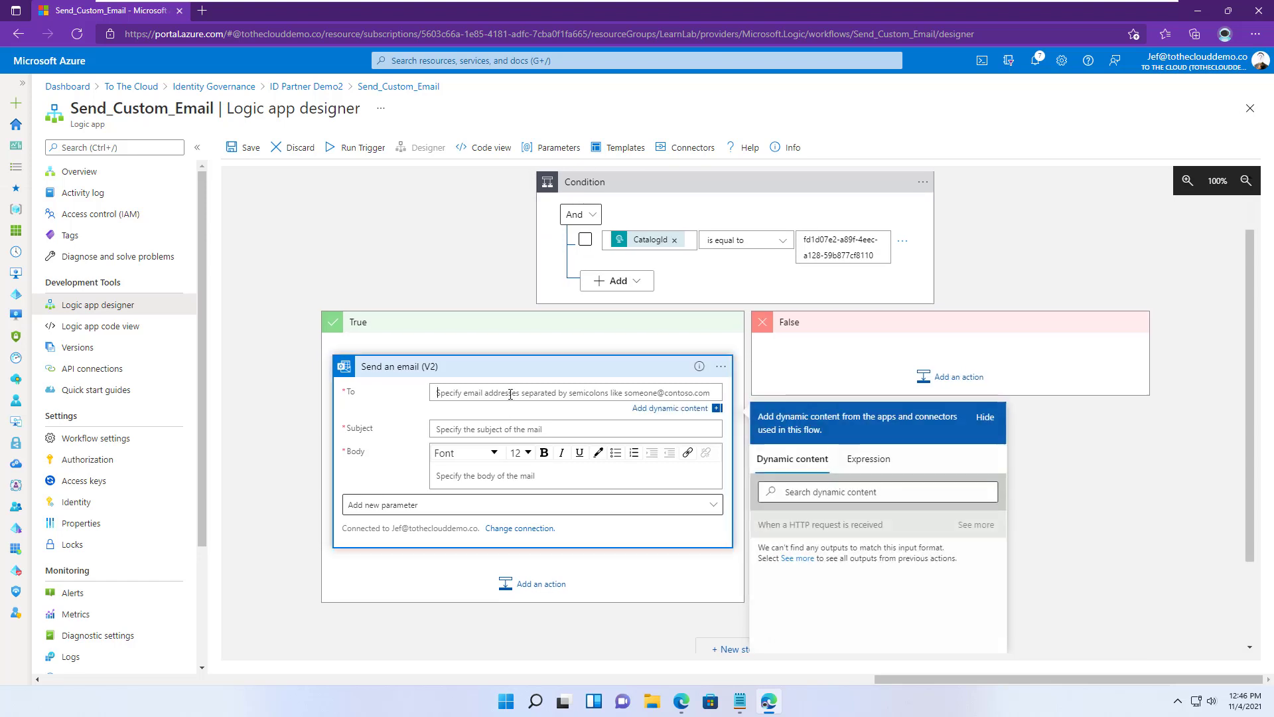
- Set the email's To field to the trigger's TargetEmail value
text(Welcome)
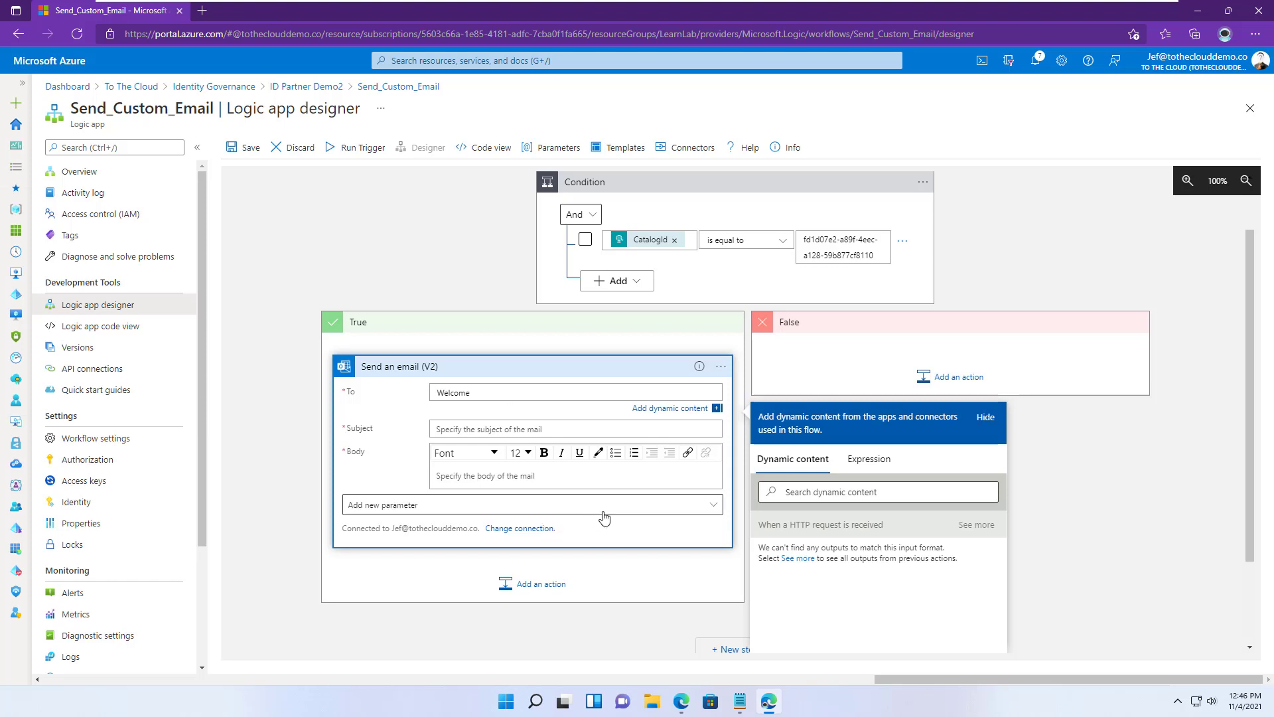
click(976, 524)
scroll(1069, 535, down, 2)
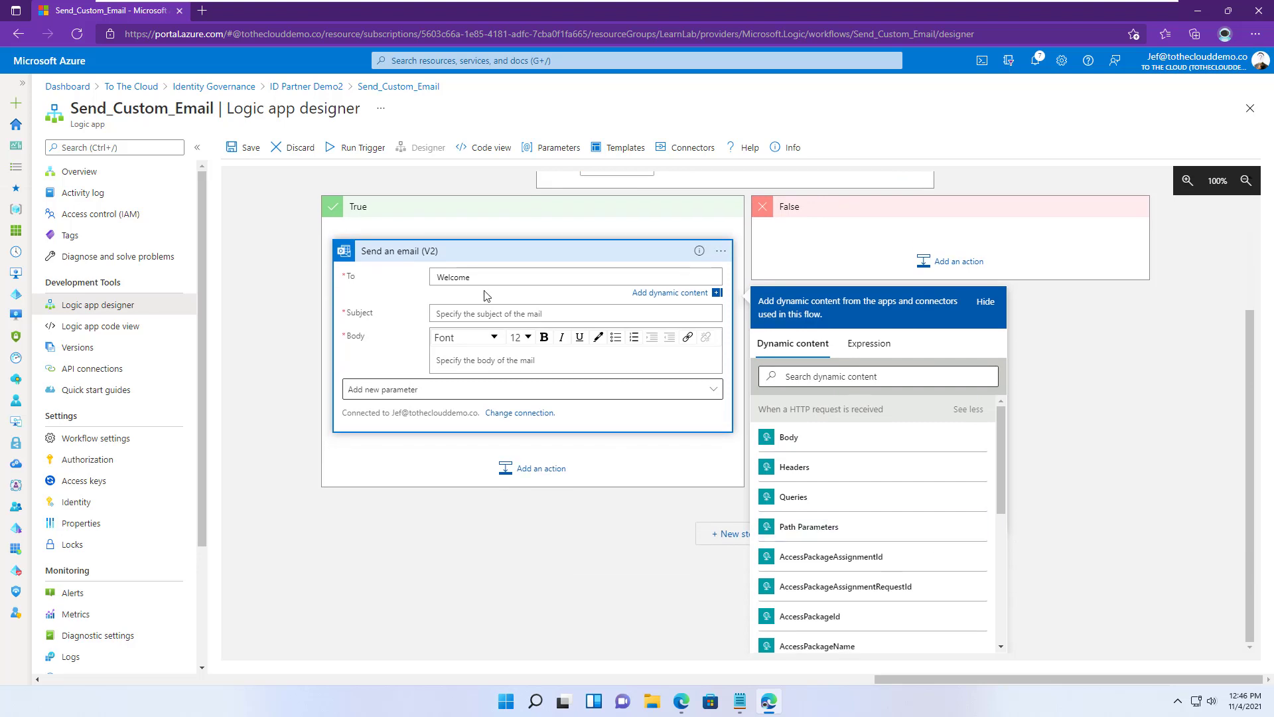
drag(484, 279, 387, 292)
key(BackSpace)
scroll(873, 512, down, 4)
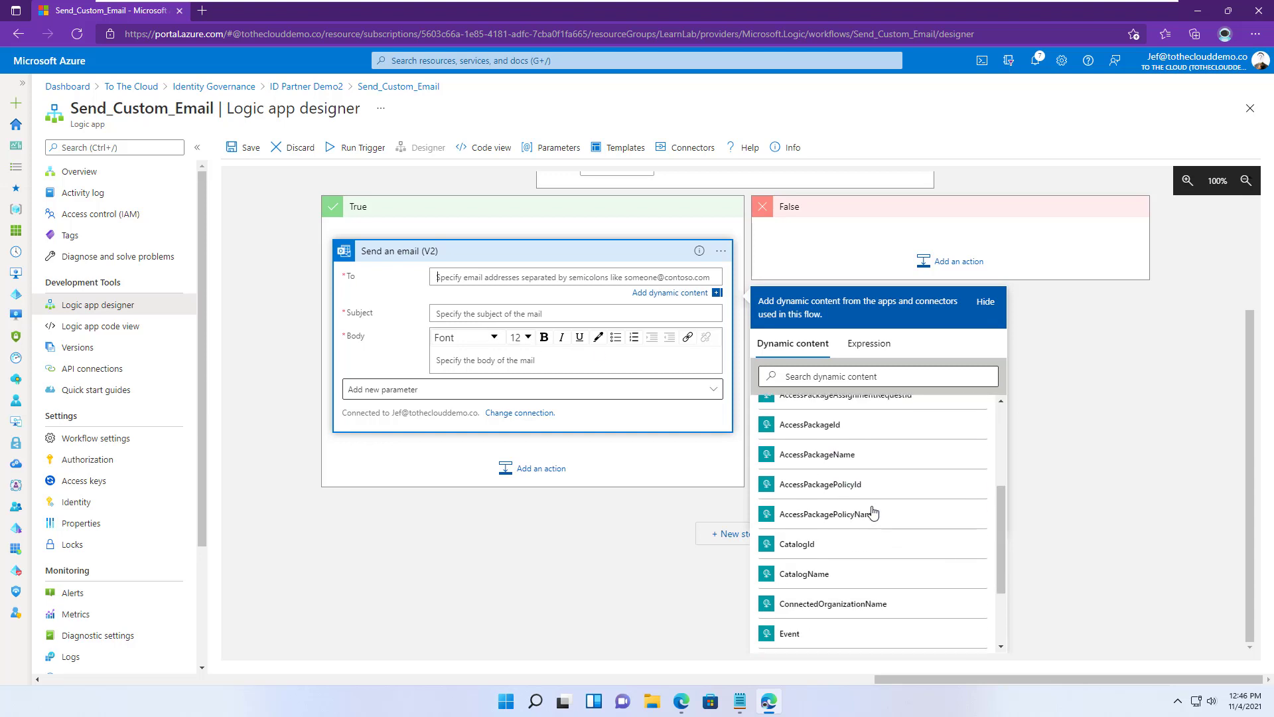
scroll(834, 646, down, 1)
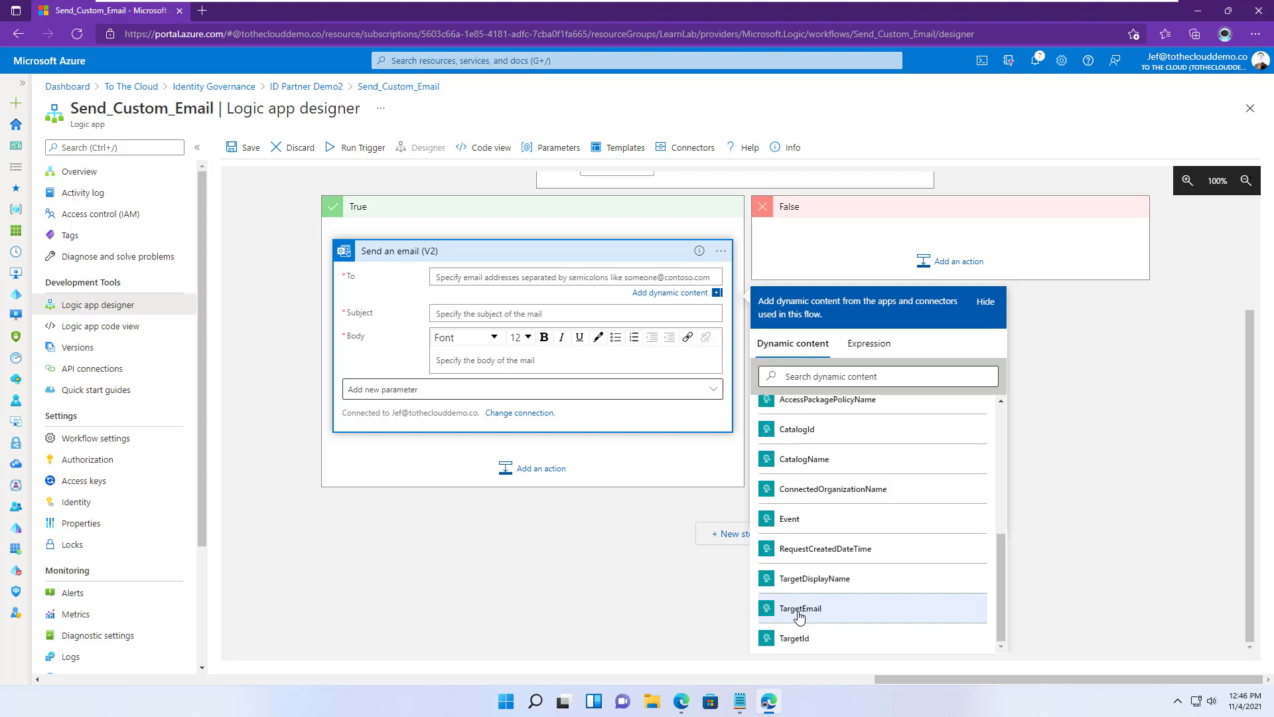
click(800, 609)
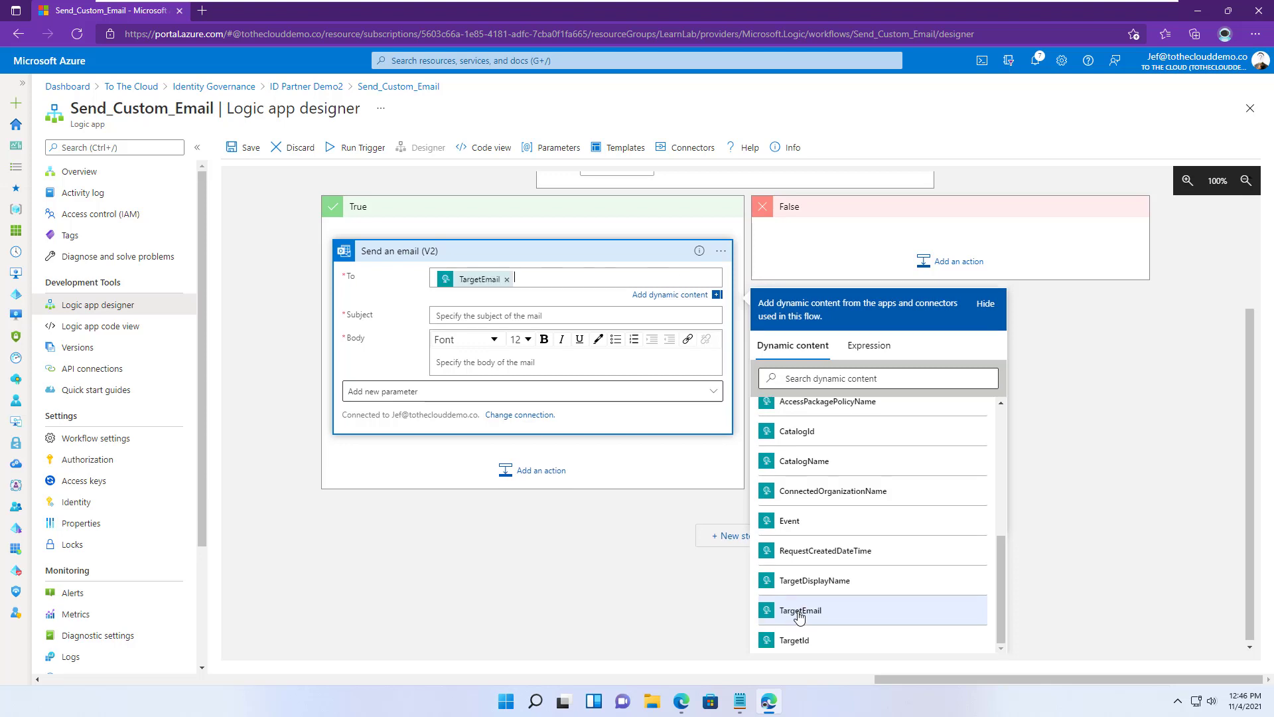
- Set the subject to 'Welcome' followed by TargetDisplayName
click(453, 317)
text(Welcome)
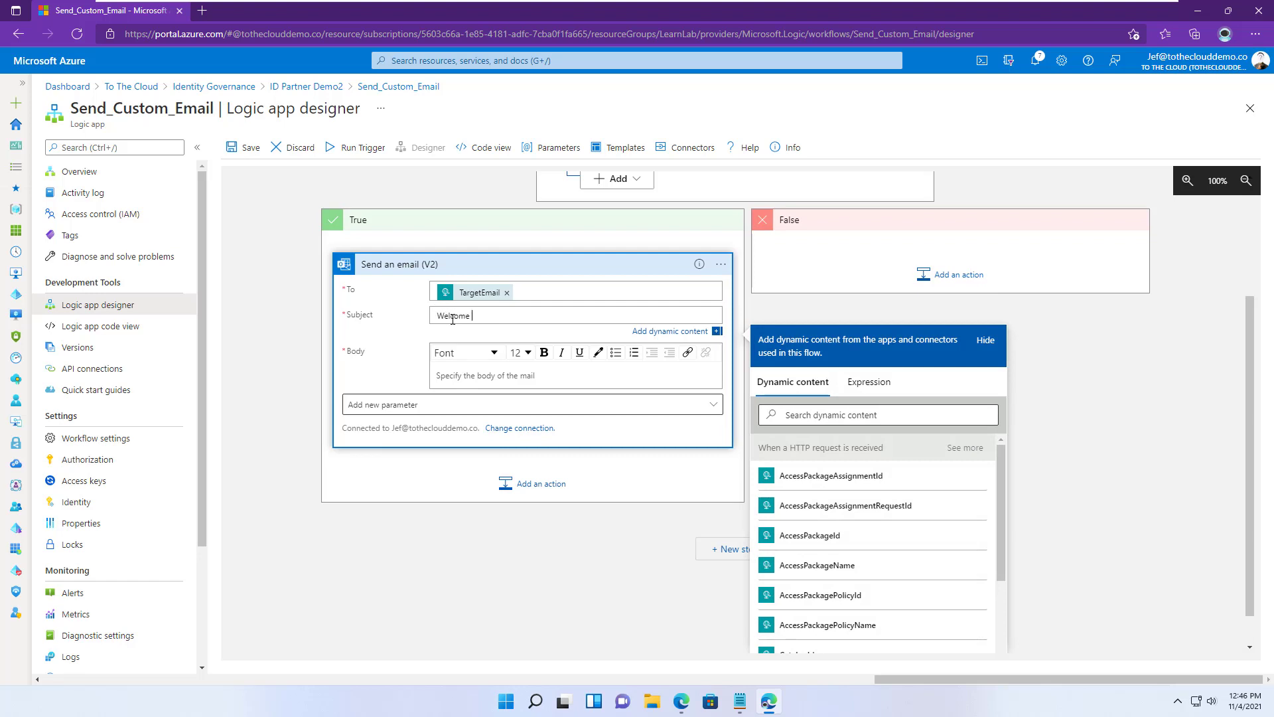
scroll(876, 518, down, 5)
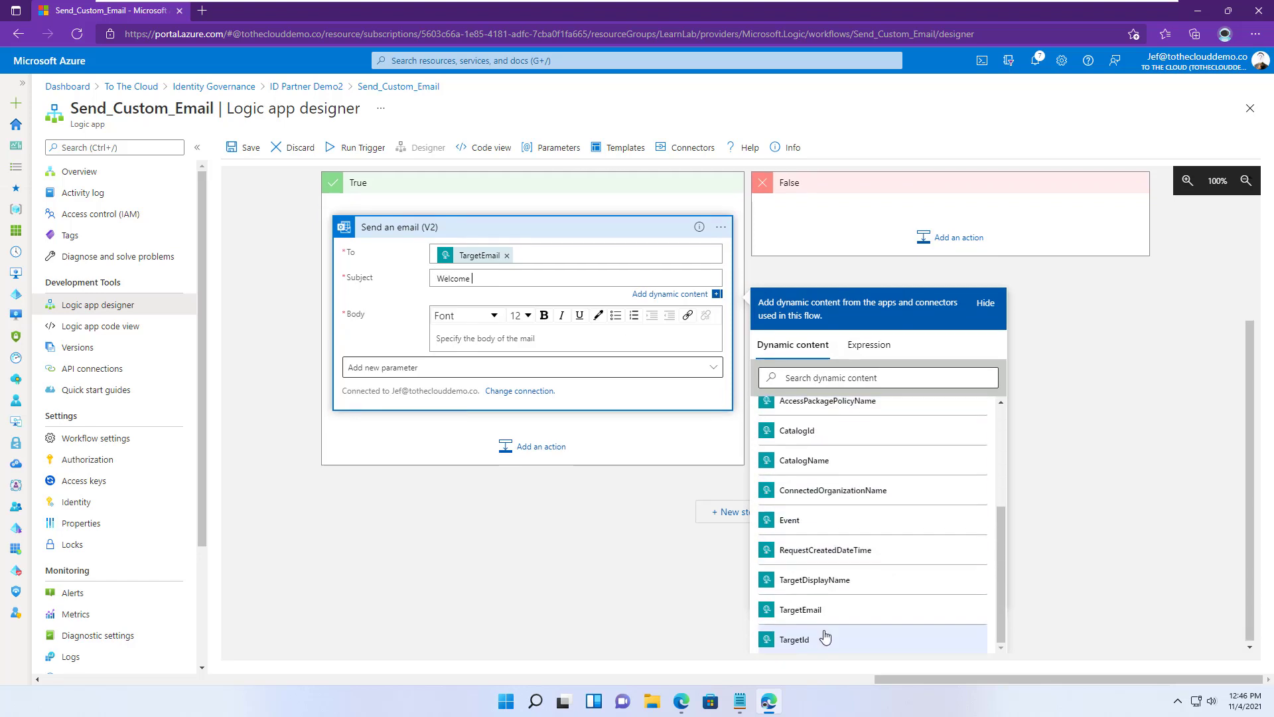
click(813, 579)
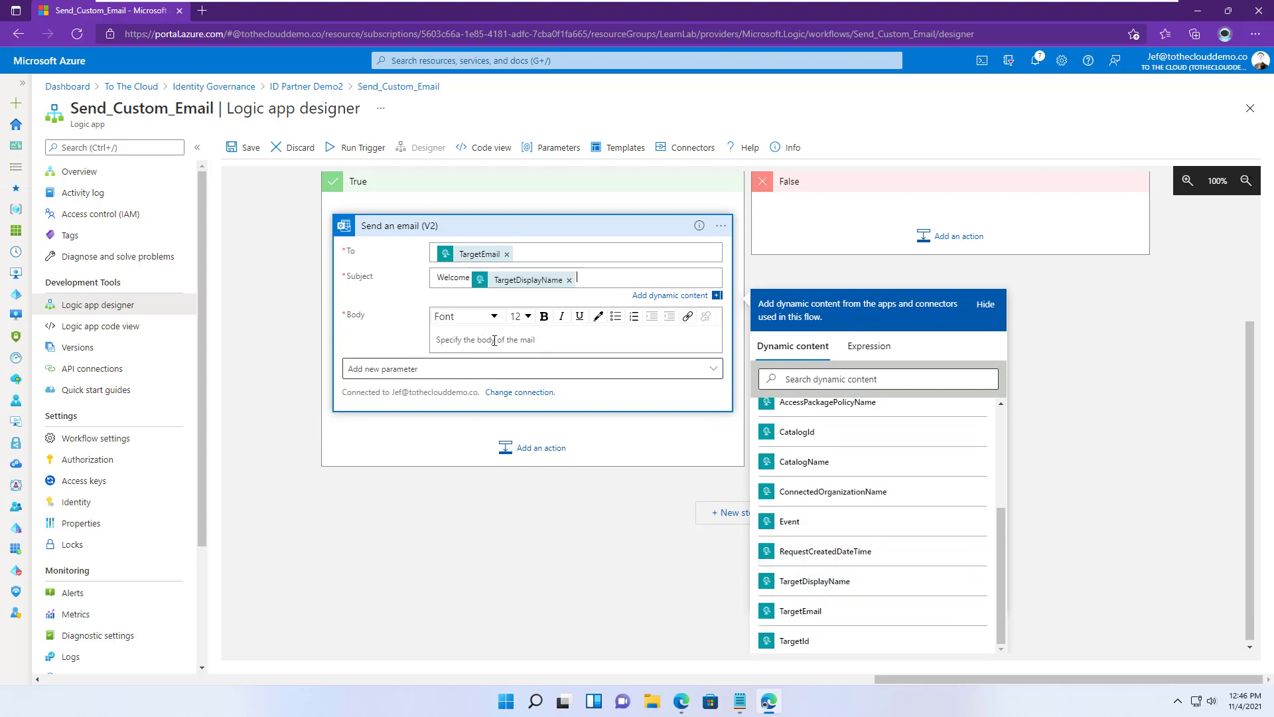
- Write the body's welcome line and 'Thank you for joining from' plus ConnectedOrganizationName
click(494, 341)
text(Welcome aboard)
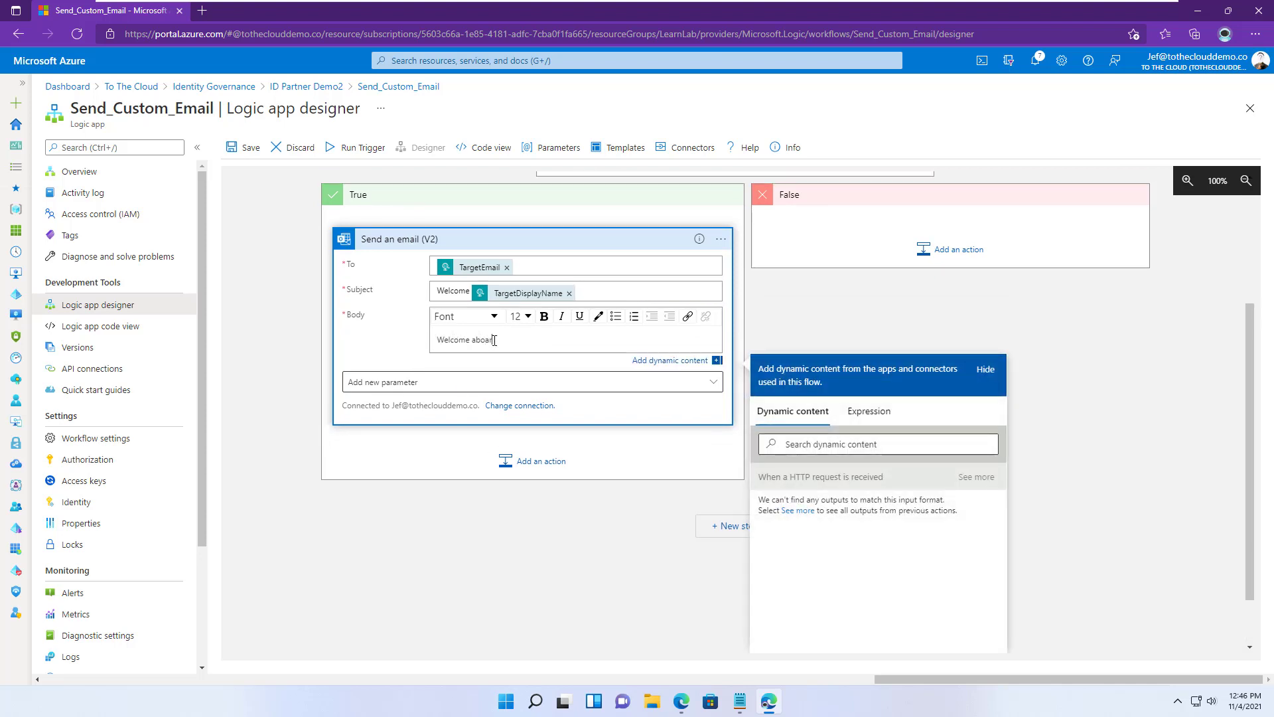
text(n our collaboration!)
key(Return)
text(T)
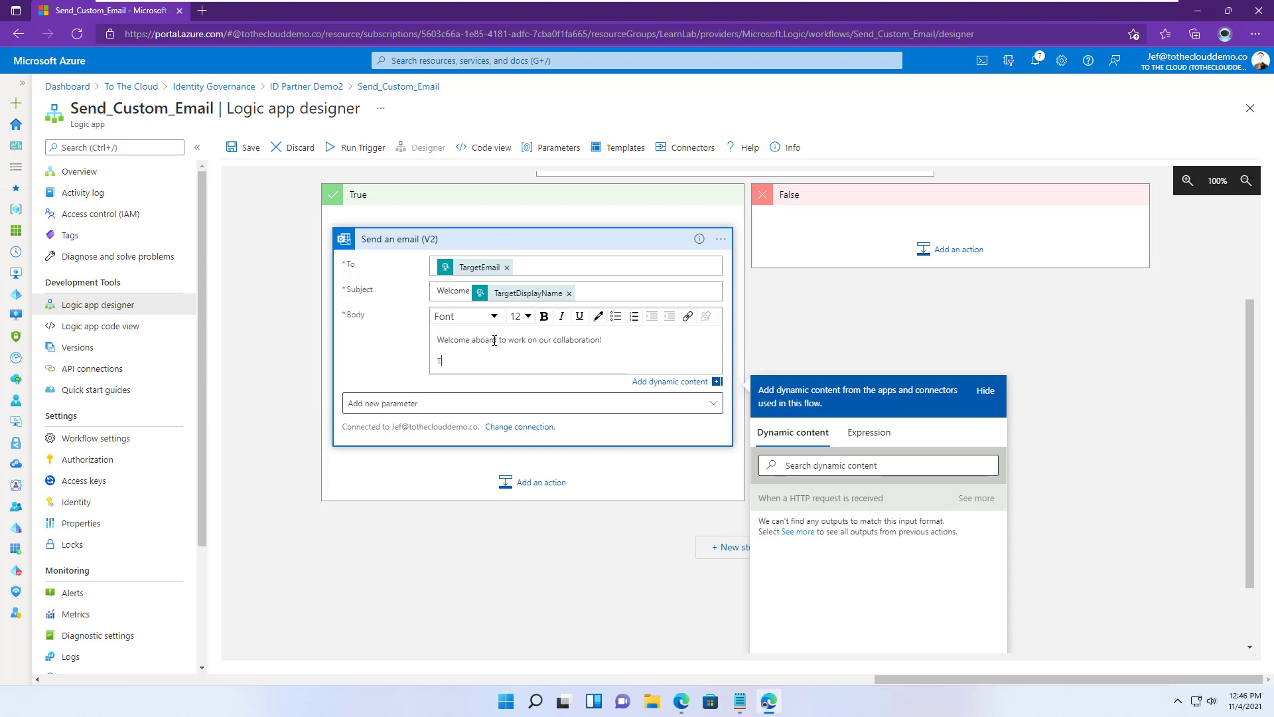
text(hank you for joining from)
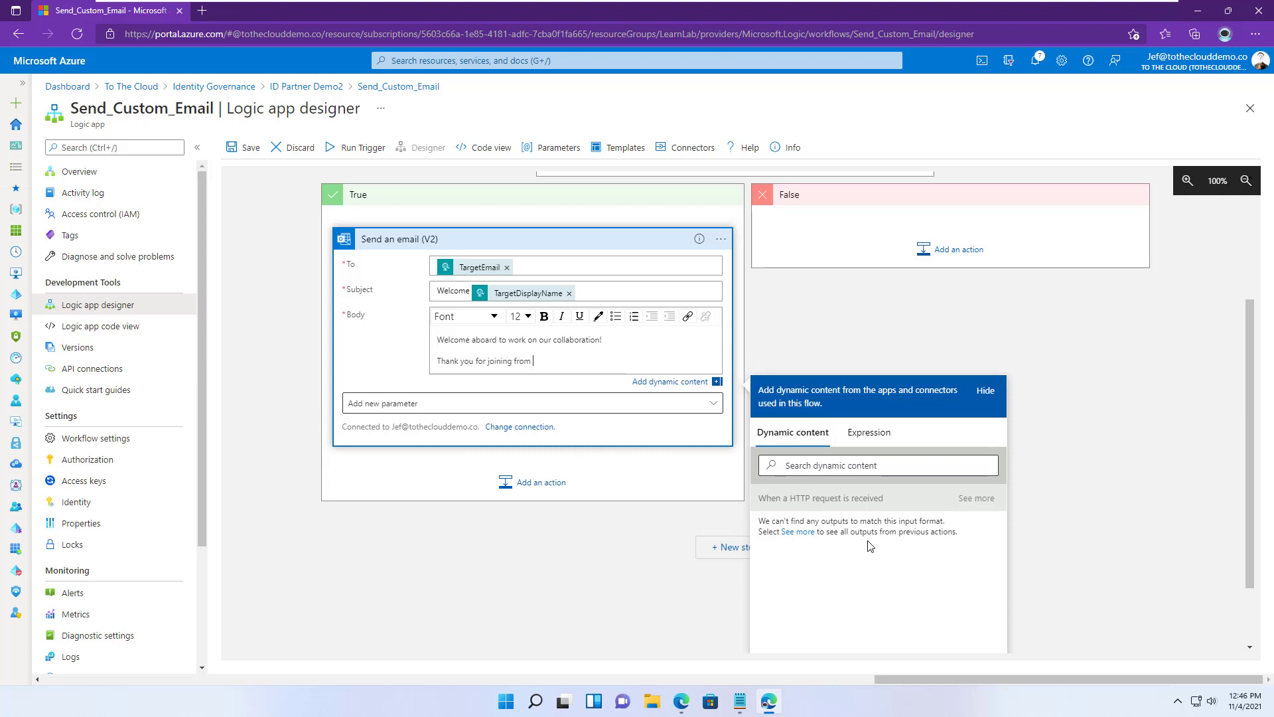
scroll(867, 541, down, 1)
click(998, 412)
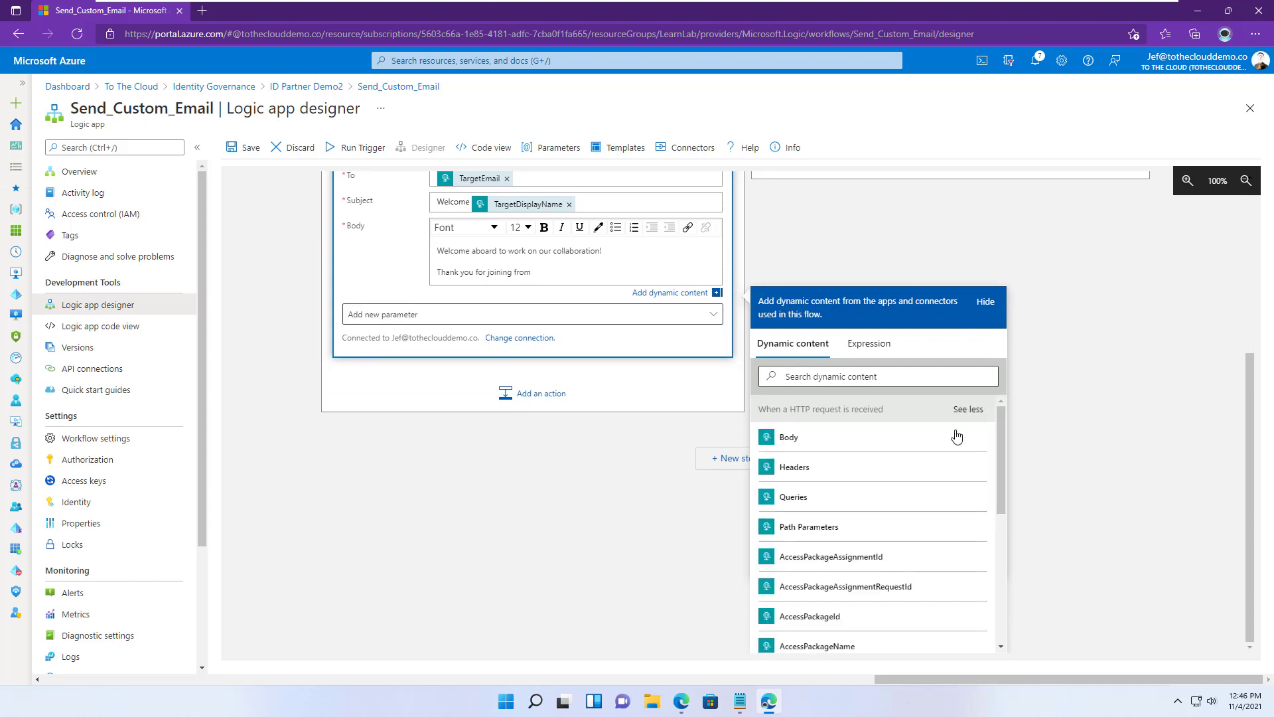
scroll(927, 498, down, 3)
scroll(892, 548, down, 2)
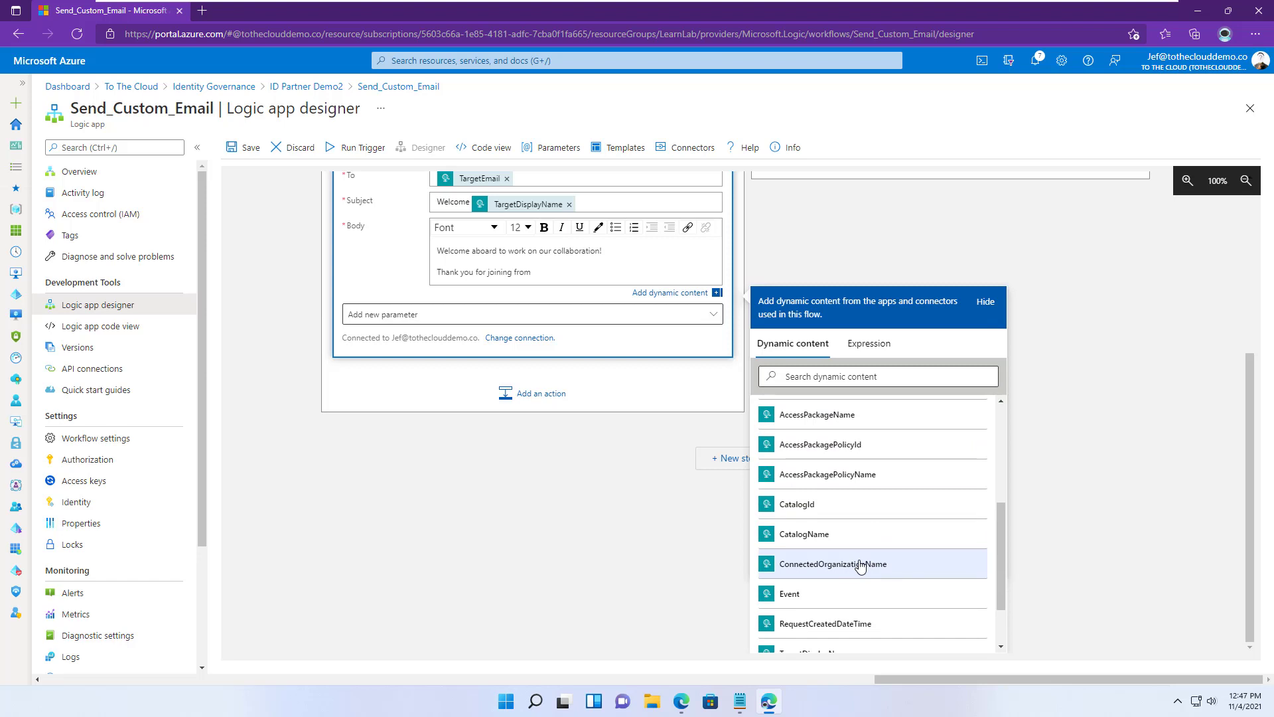
click(861, 565)
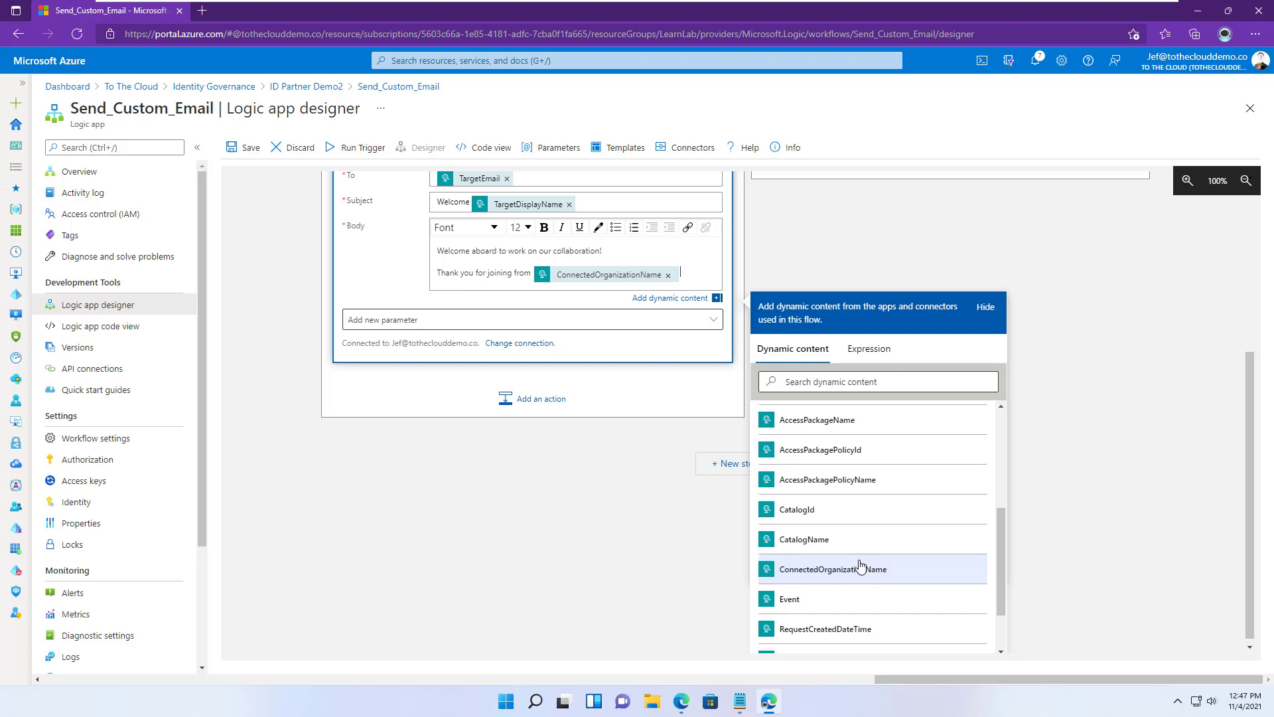
- Add RequestCreatedDateTime and AccessPackageName lines to the body, then save the workflow
key(Return)
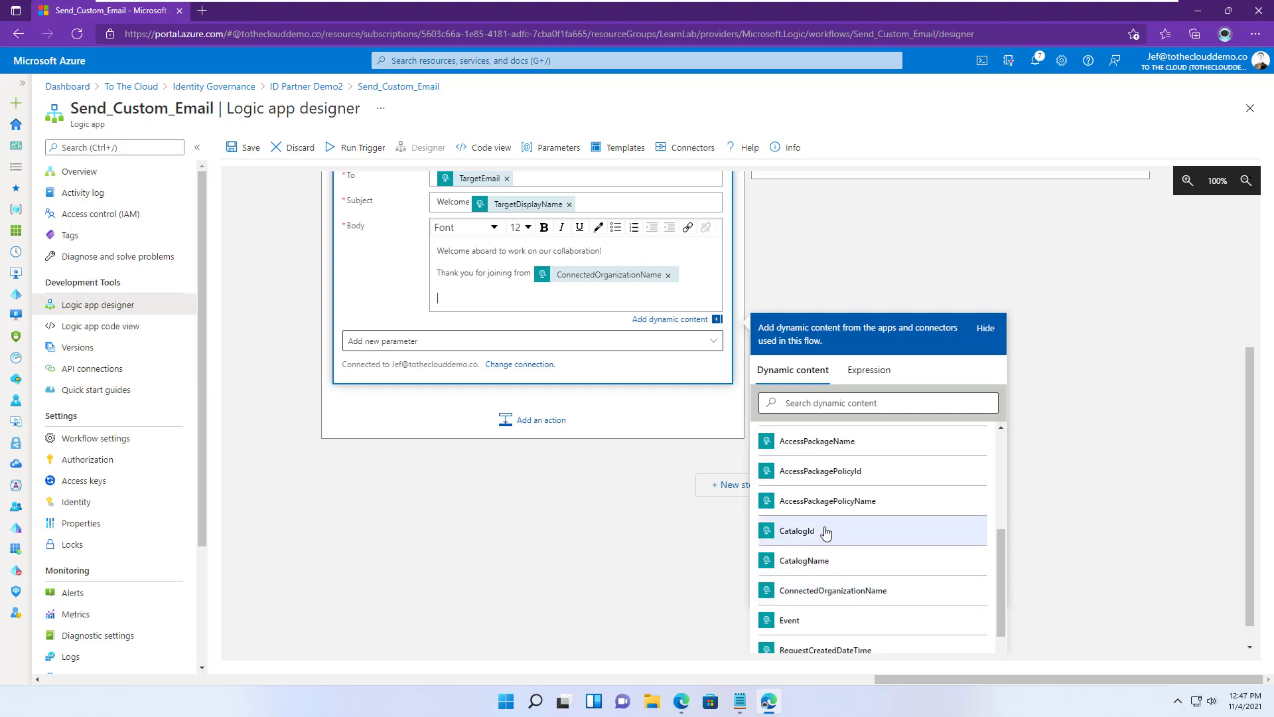
scroll(825, 531, down, 4)
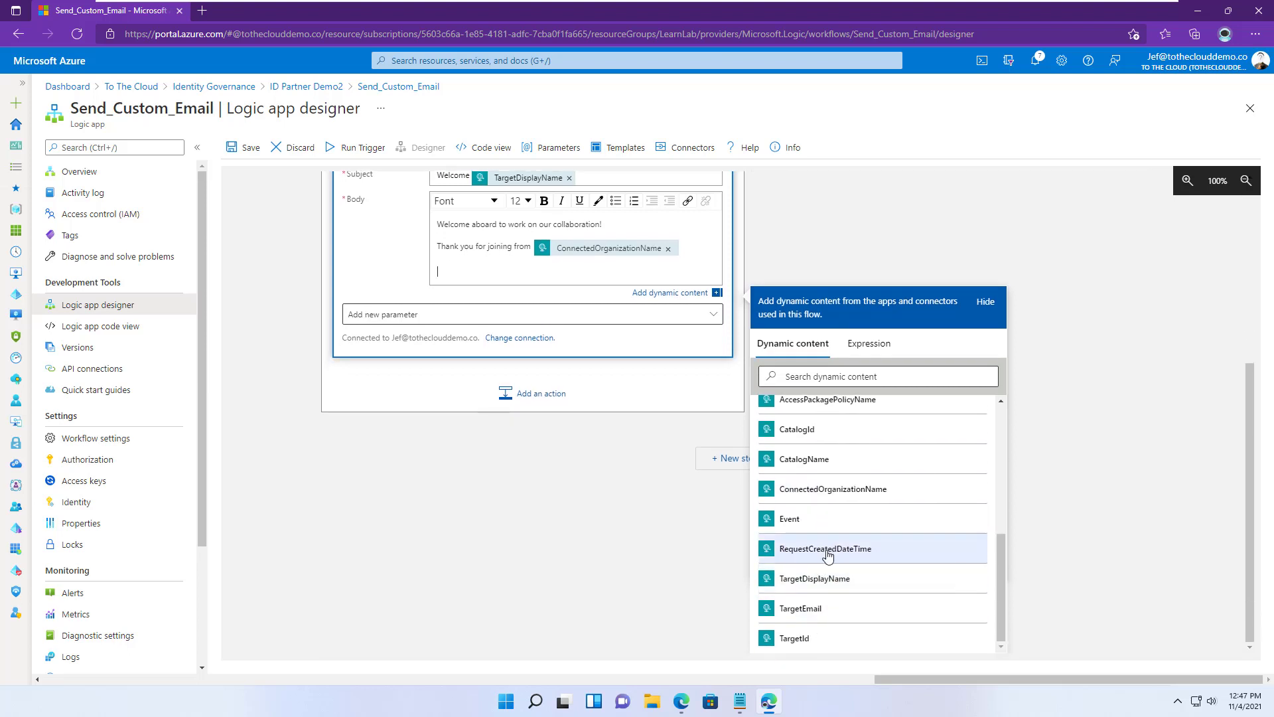
click(827, 551)
key(Return)
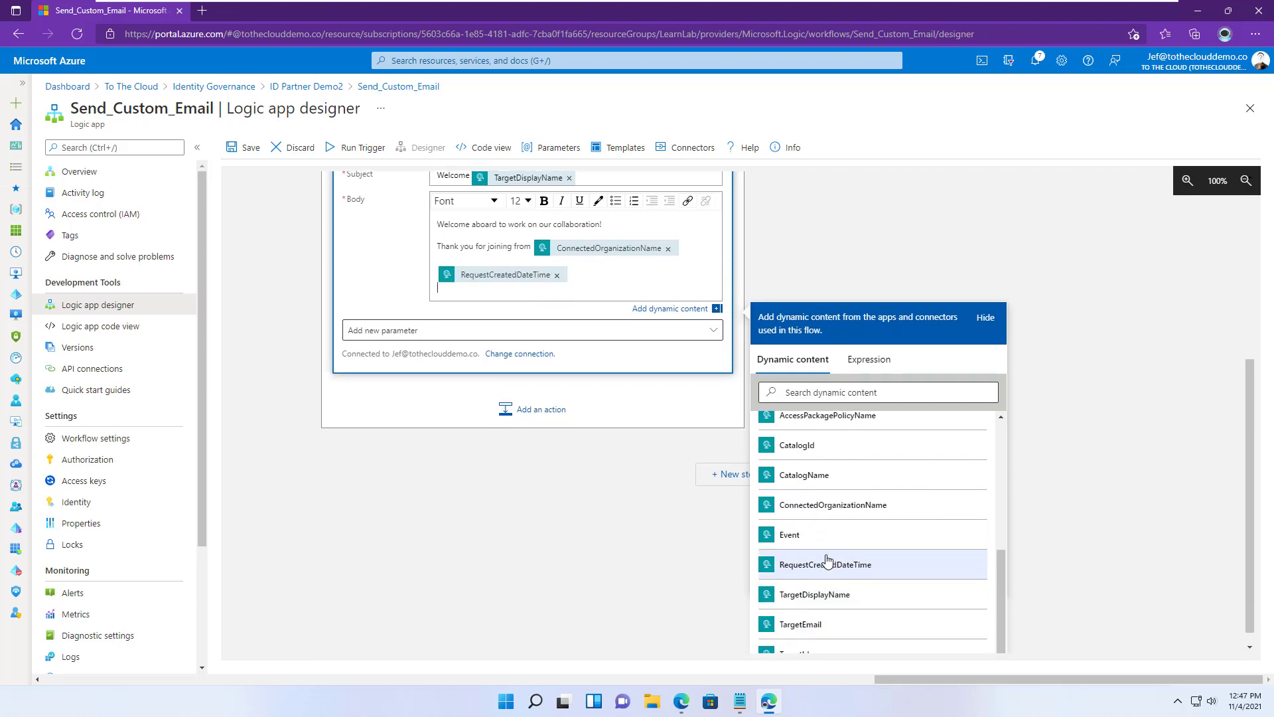
scroll(828, 551, up, 3)
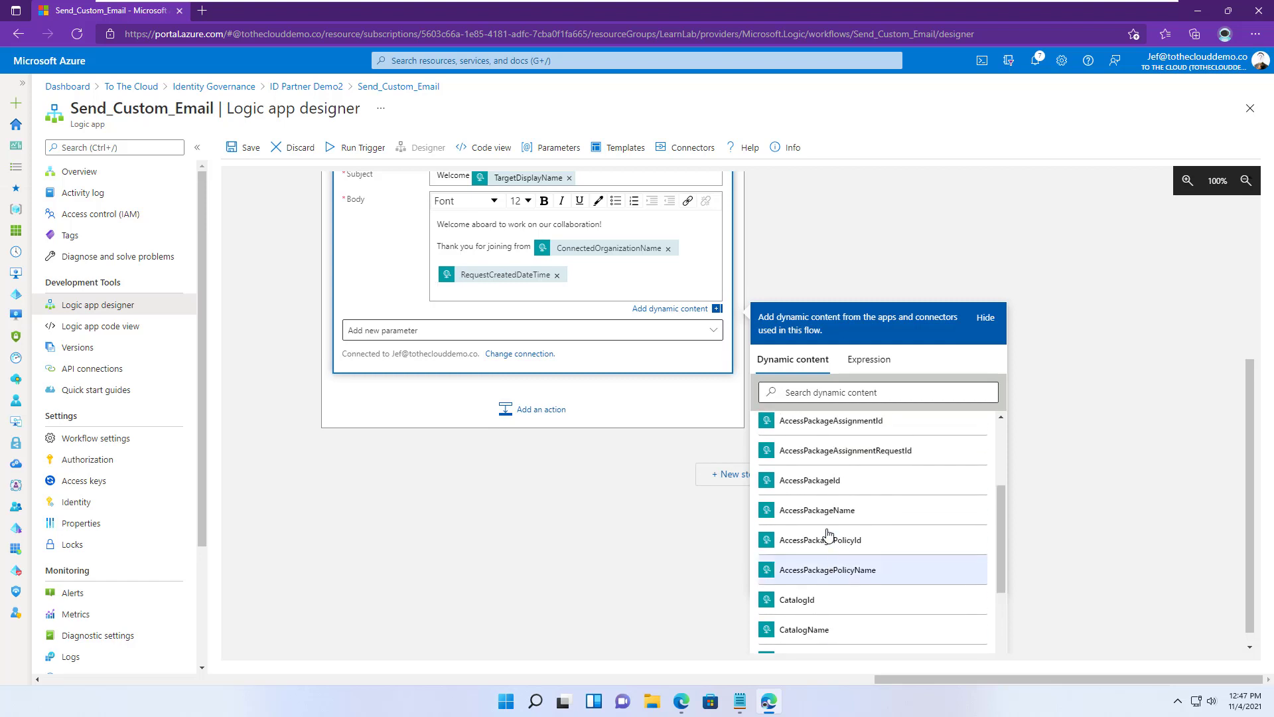
click(836, 511)
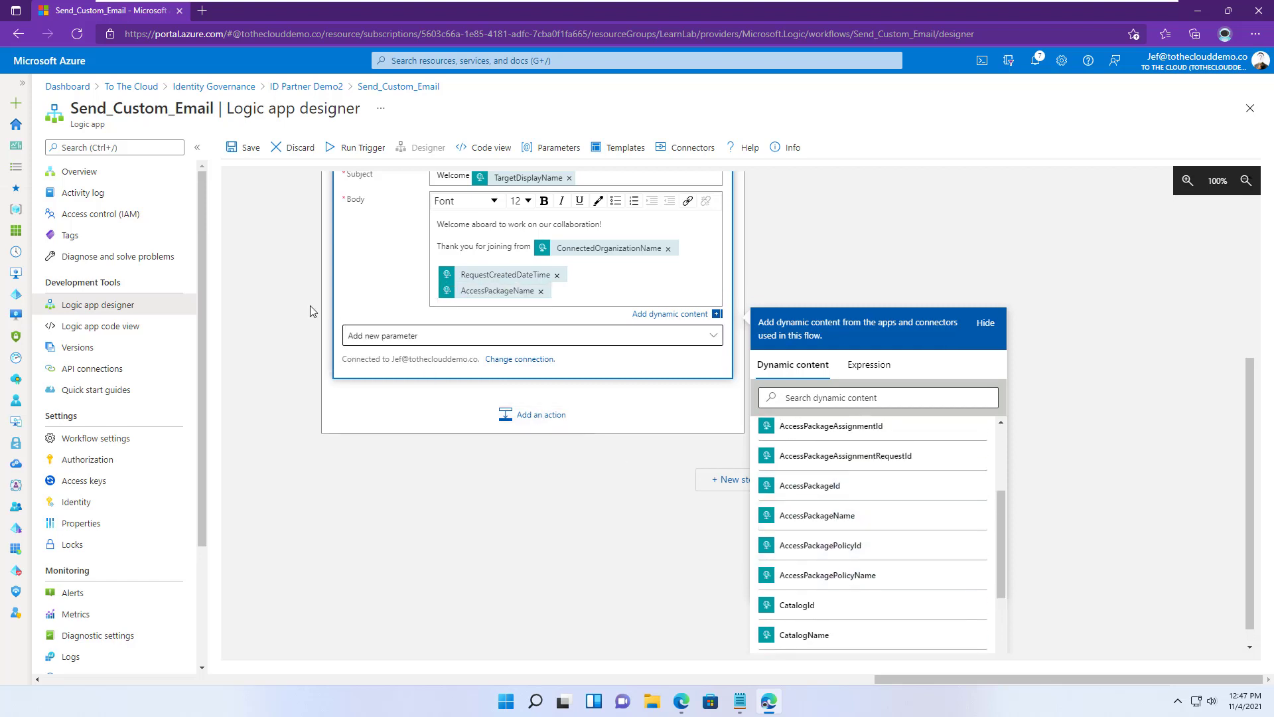
scroll(401, 302, up, 1)
scroll(400, 301, up, 3)
click(987, 477)
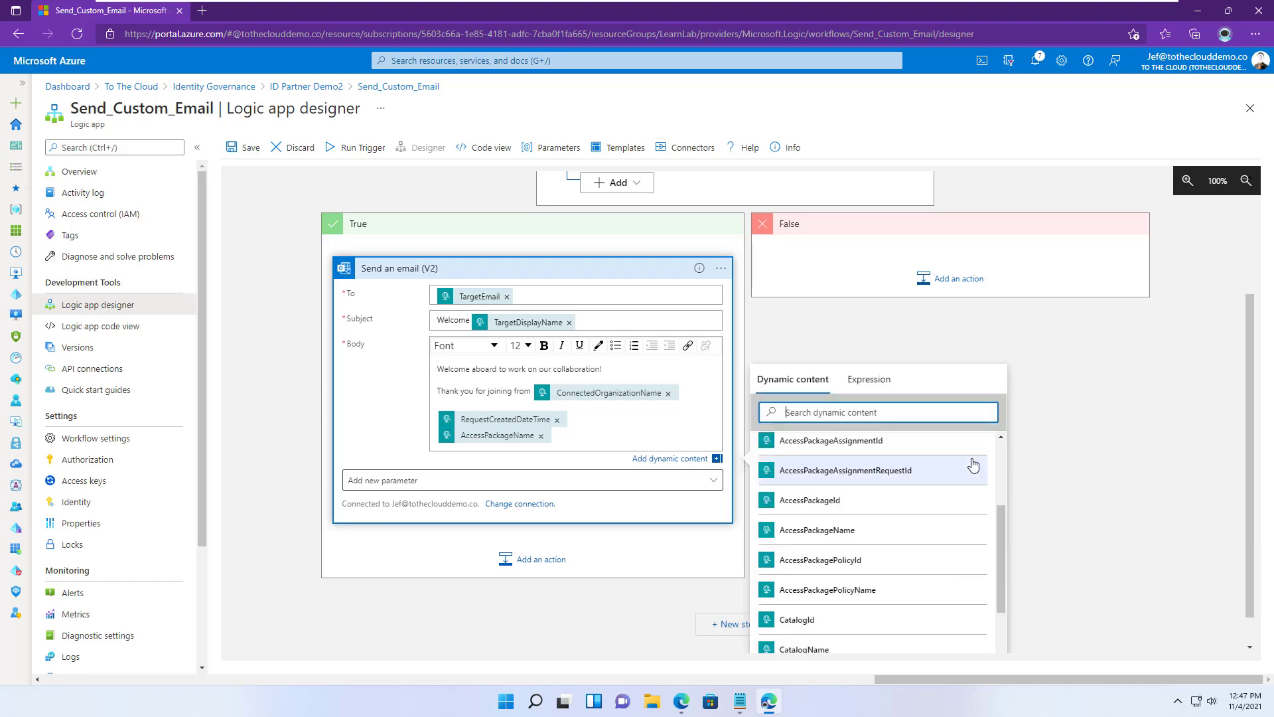
click(1067, 414)
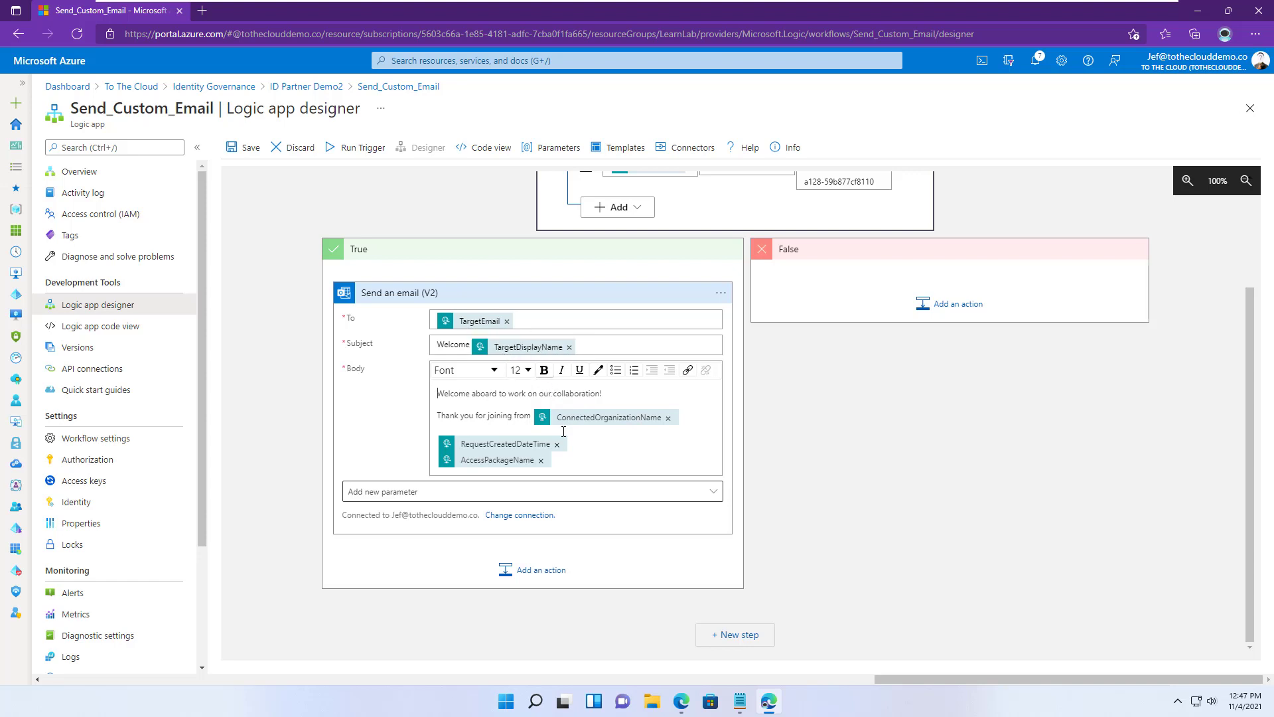
click(244, 146)
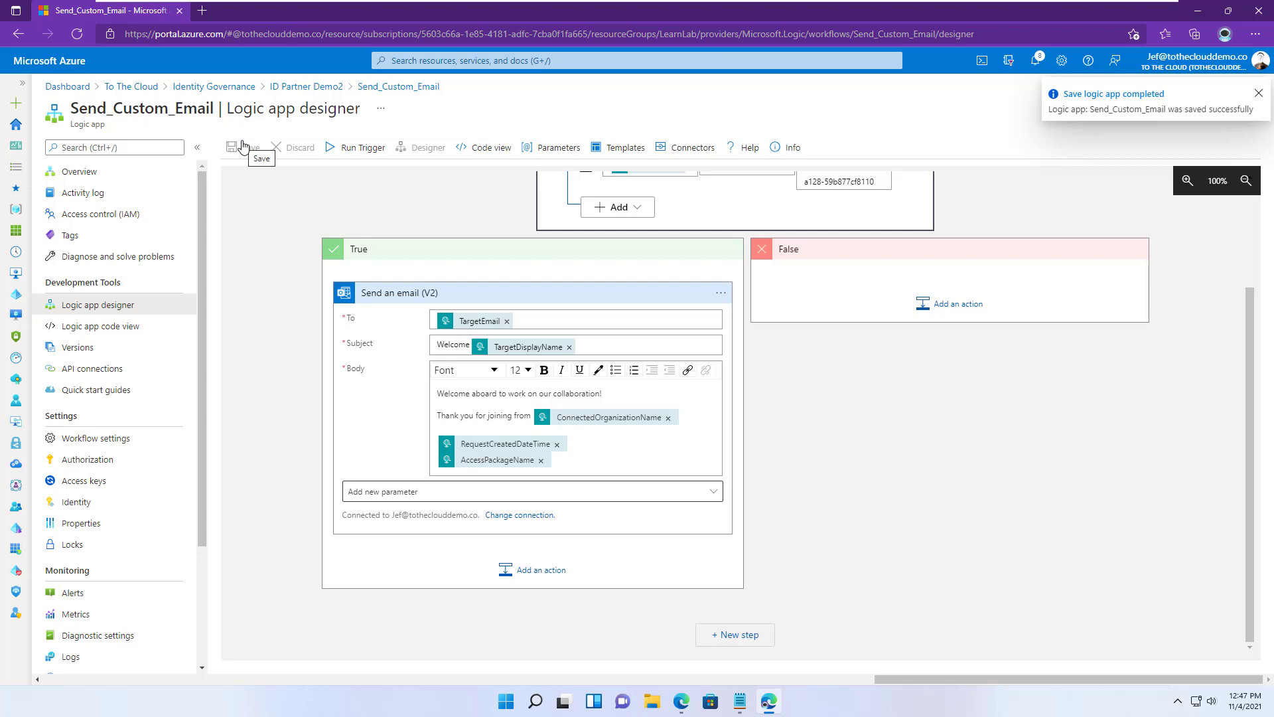
- Refresh the Logic App's run history on its Overview page, then return to the Docs article
click(86, 174)
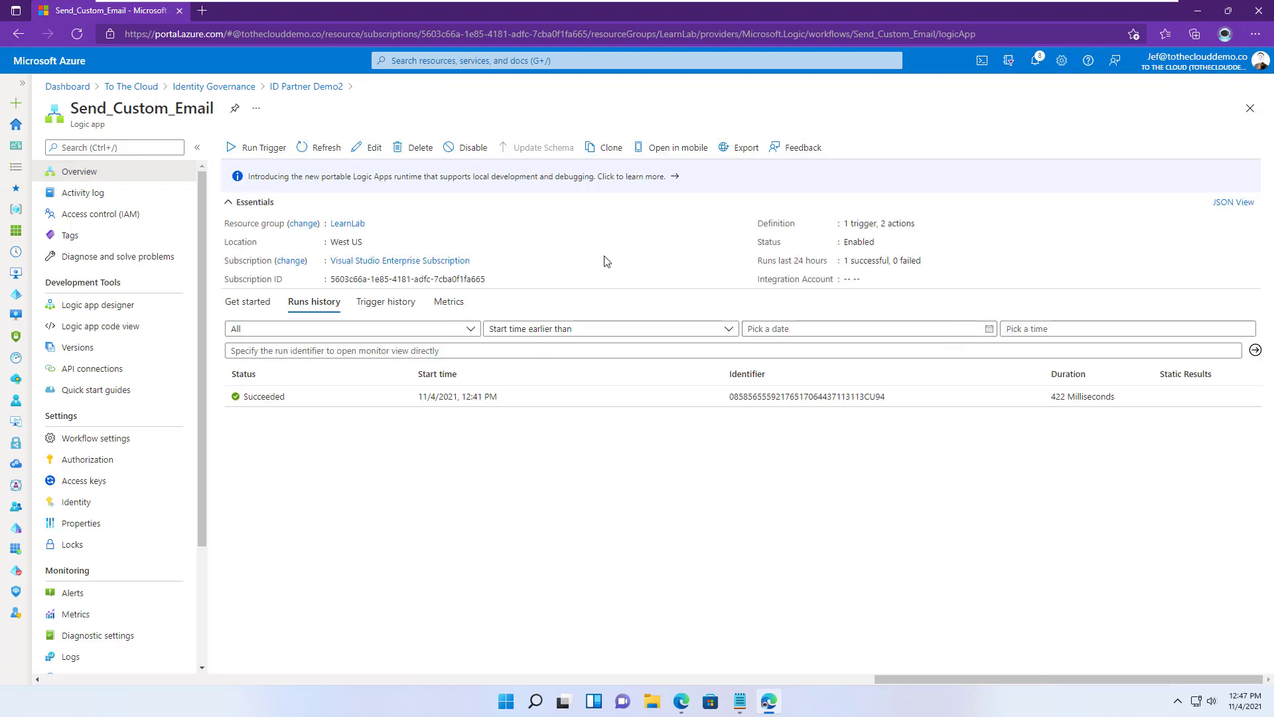
click(319, 148)
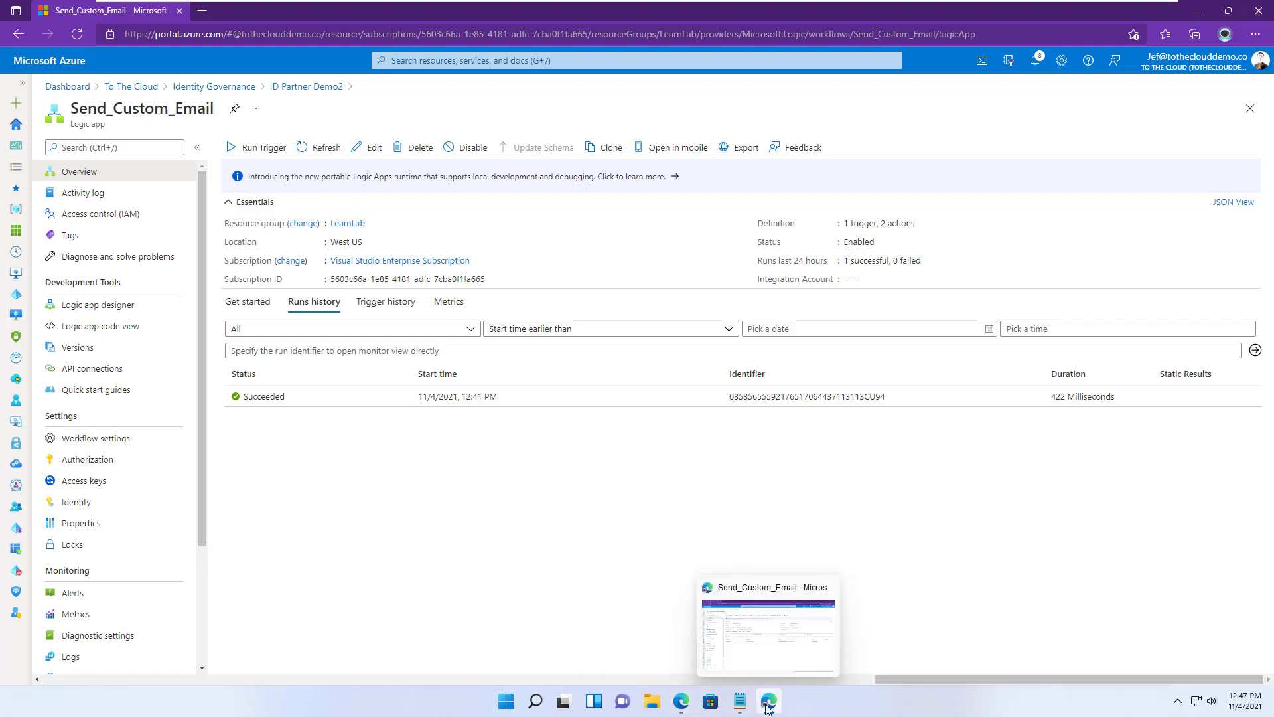
click(682, 703)
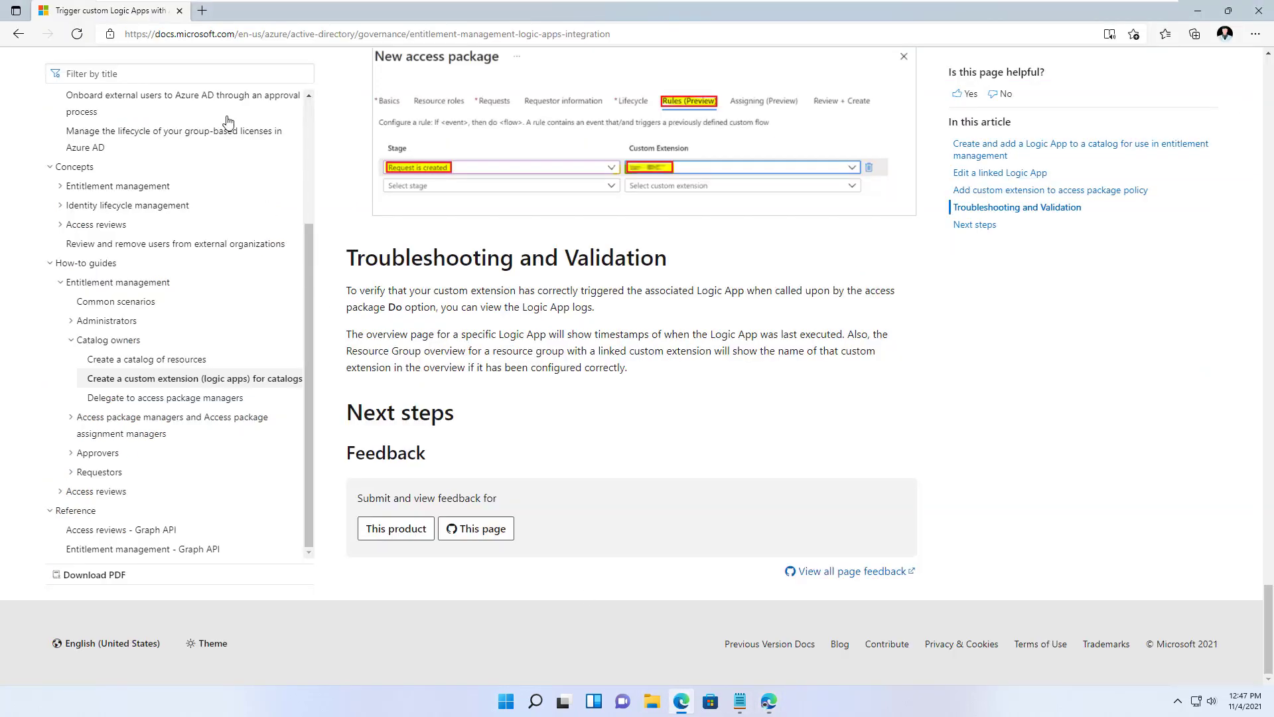
- Load the pasted My Access link to the Custom Email access package's request form
click(346, 34)
key(ctrl+v)
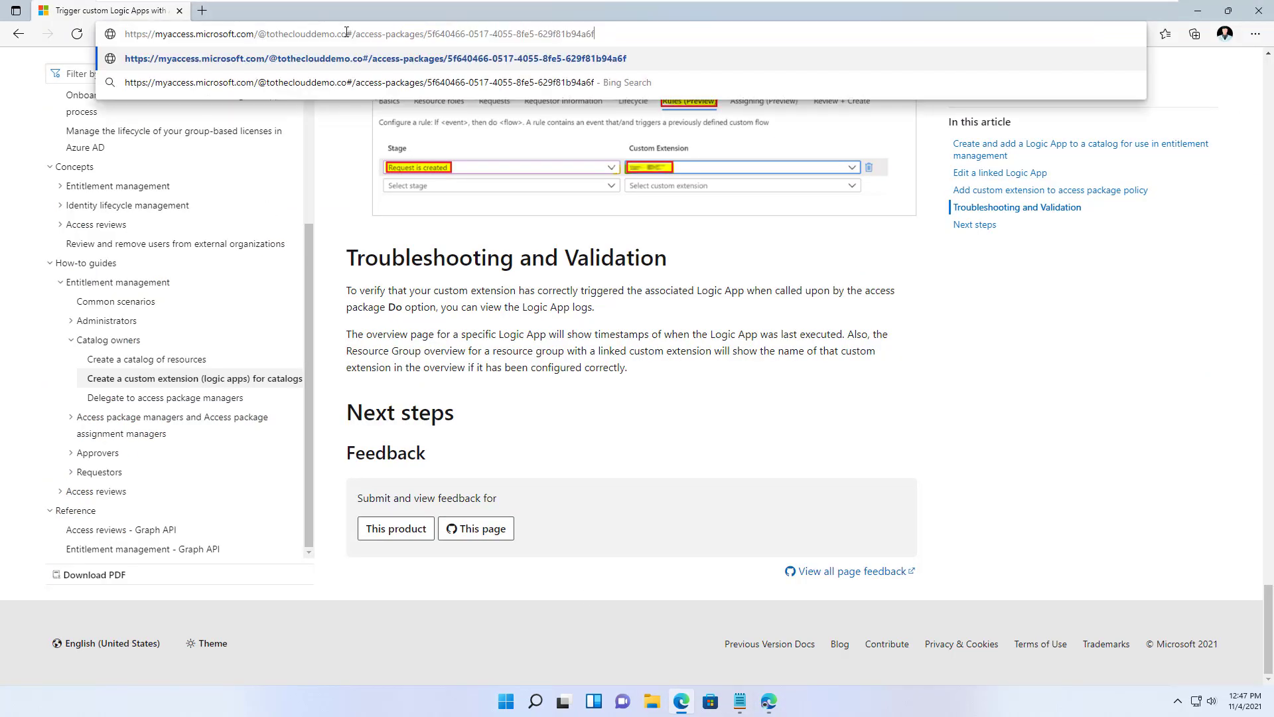
click(377, 57)
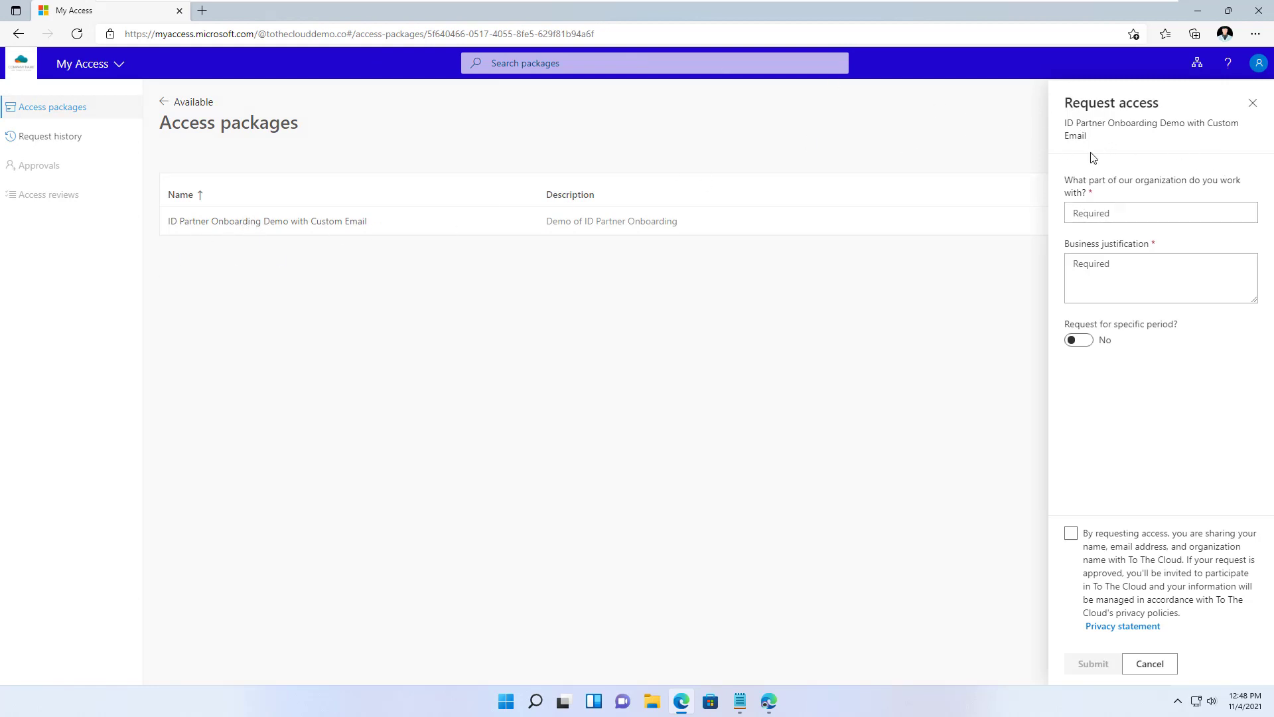
click(1103, 207)
- Answer the organization question with Accounting and enter a collaboration business justification
text(Acc)
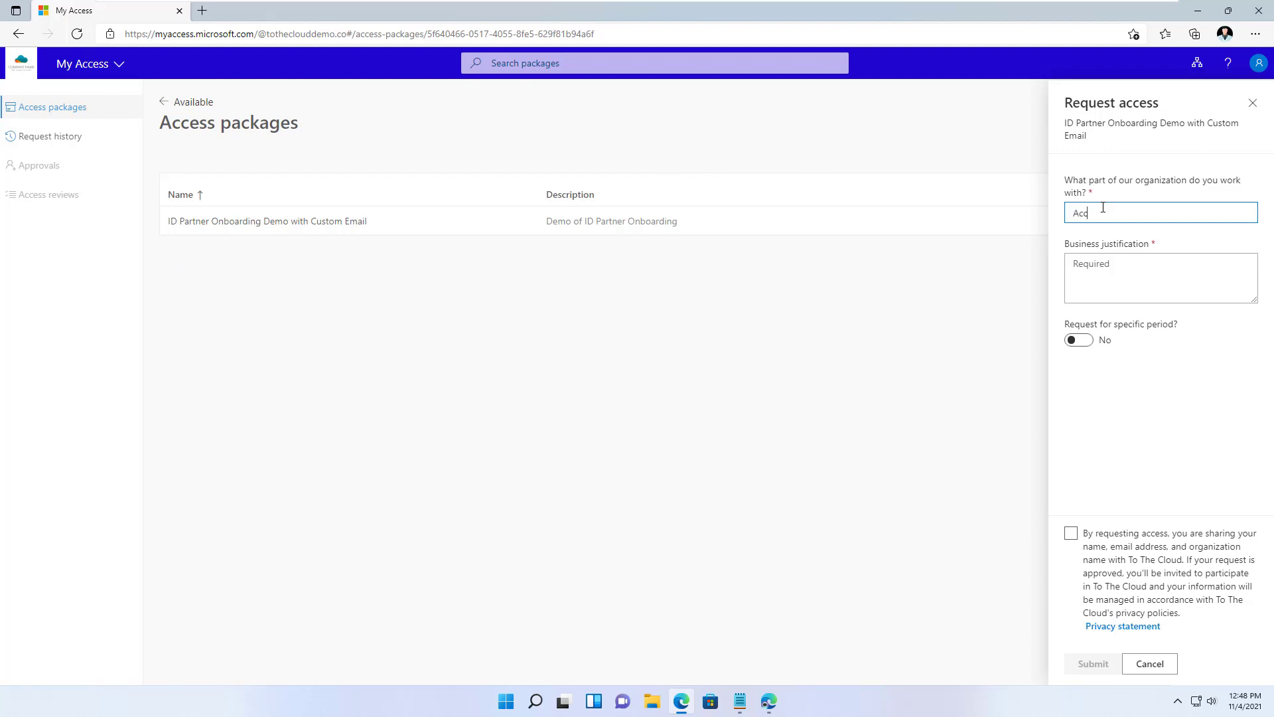
text(punting)
click(1171, 271)
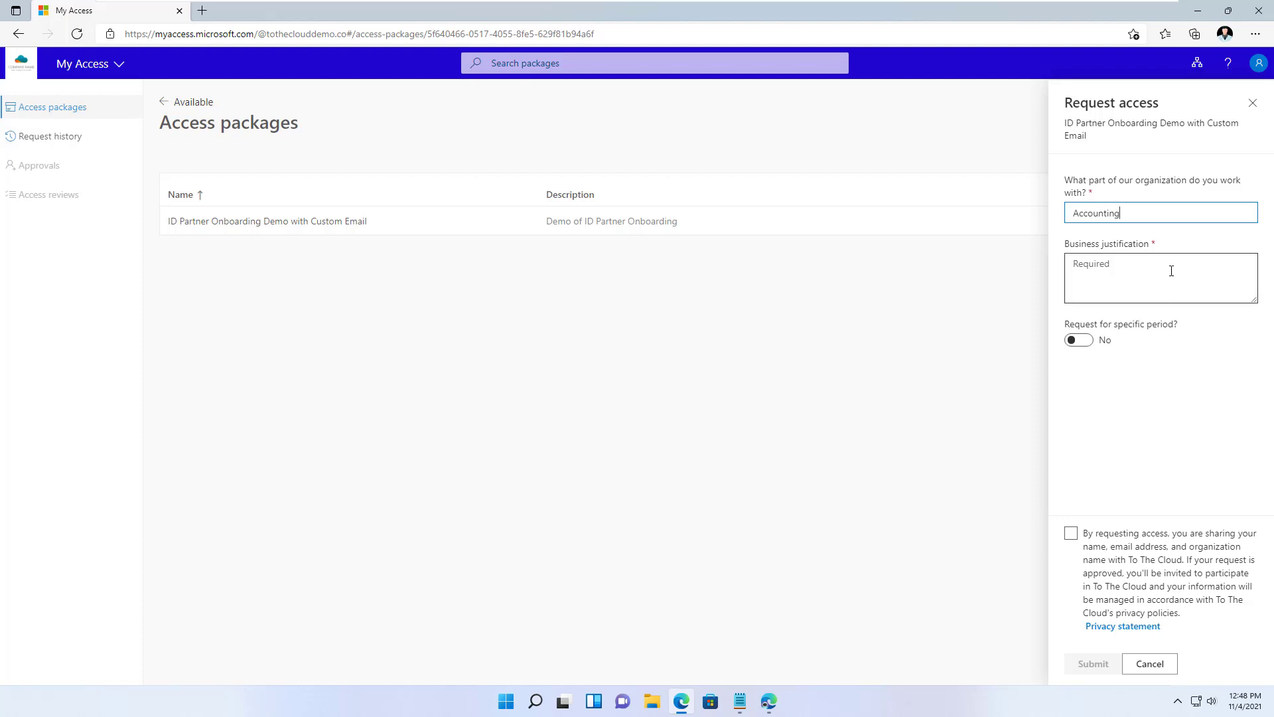
text(WE need)
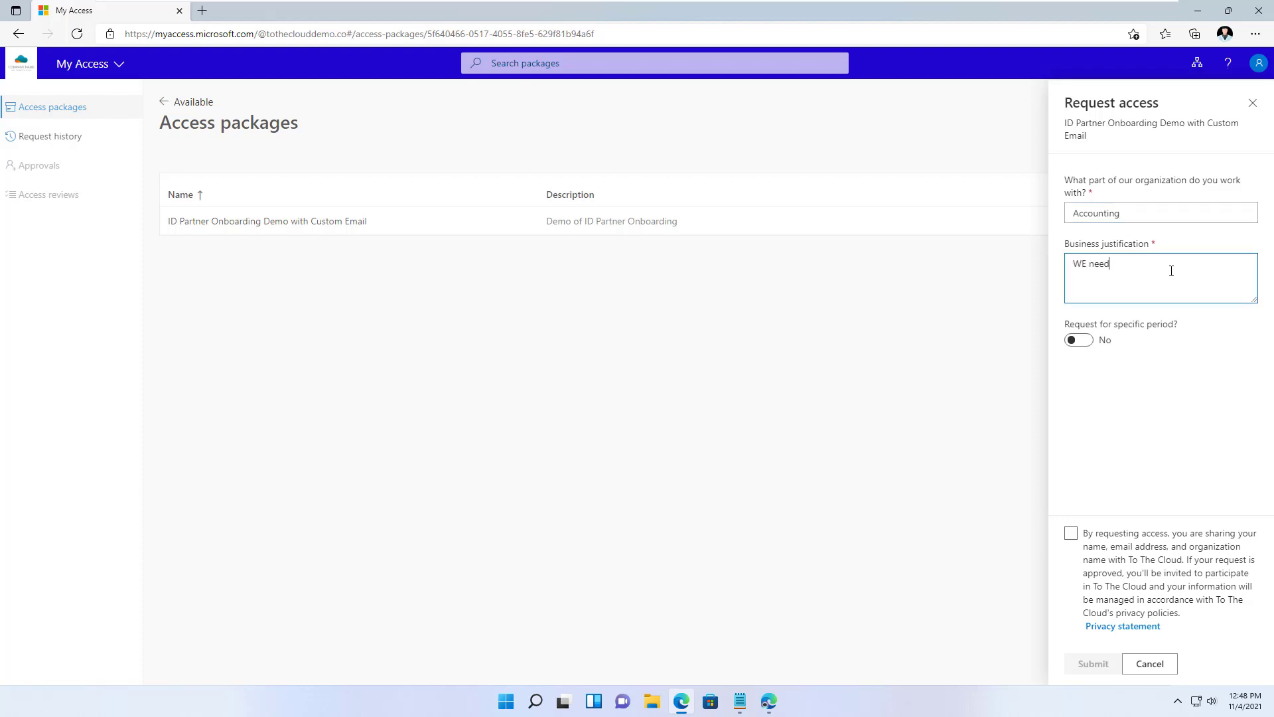
key(BackSpace)
key(BackSpace)
key(BackSpace)
key(BackSpace)
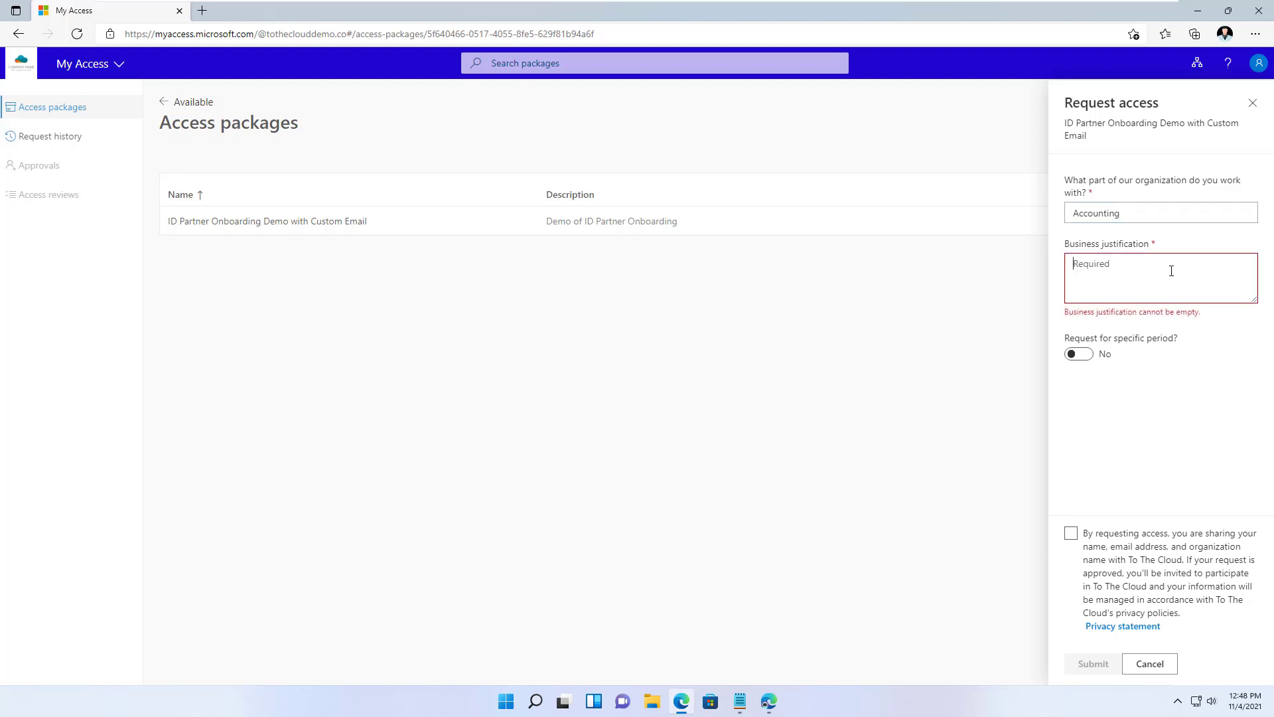
text(We need to collaborate)
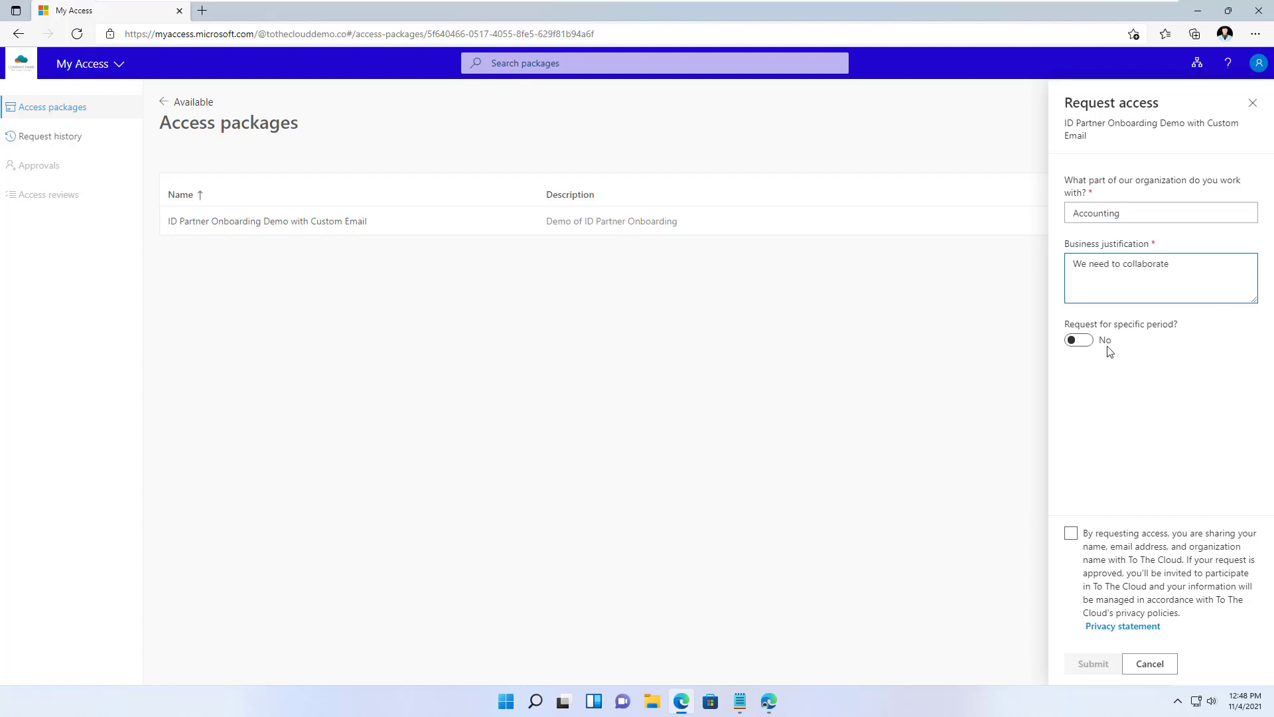
click(1085, 343)
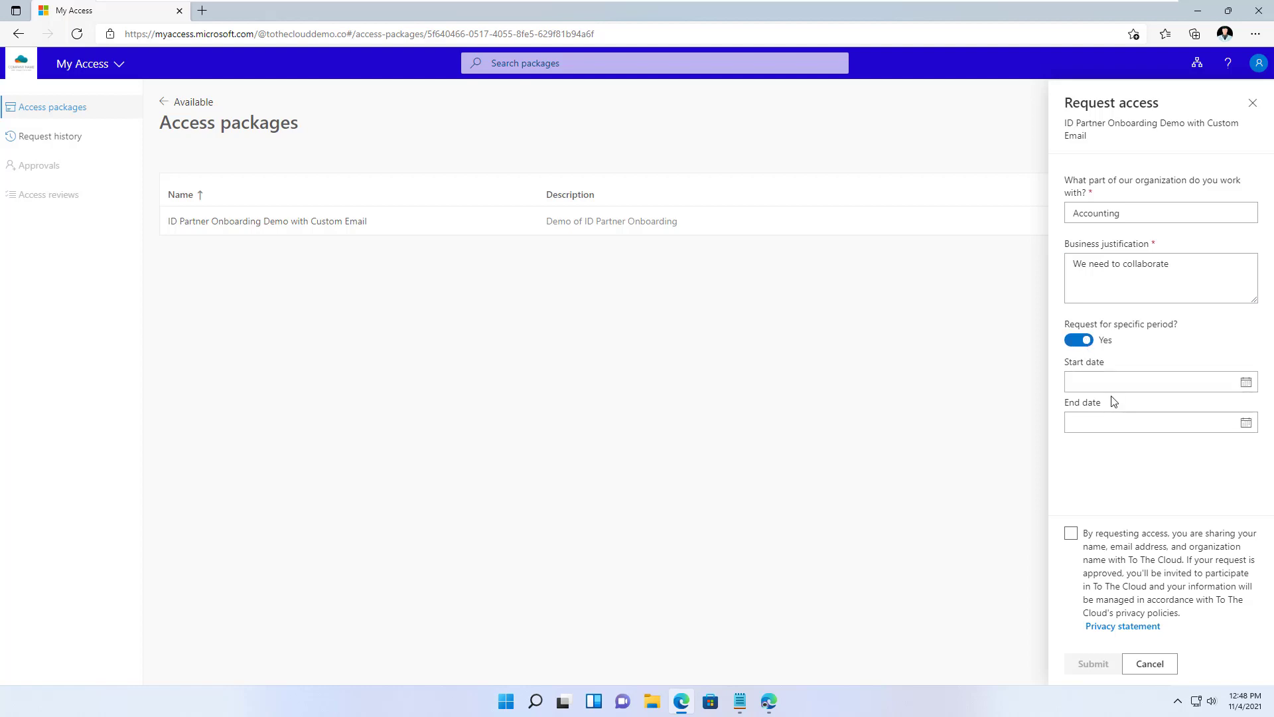
click(1082, 341)
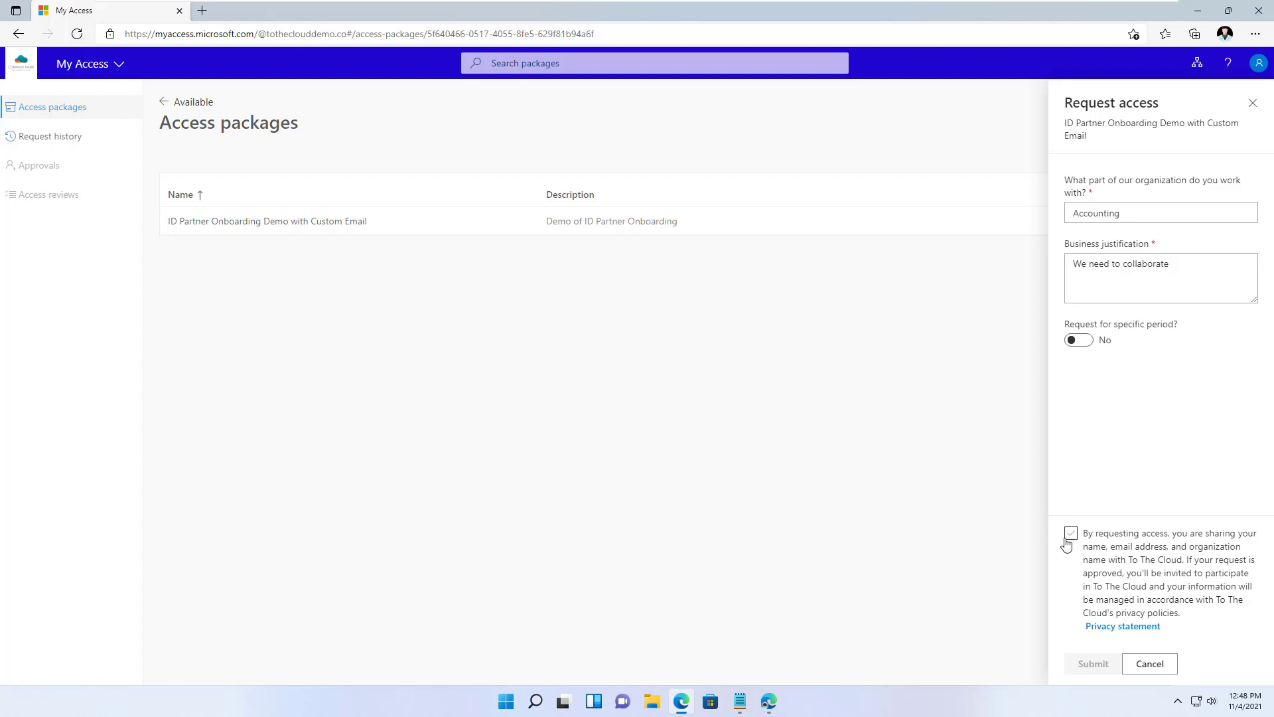
- Agree to share details with the organization and submit the access request
click(1073, 534)
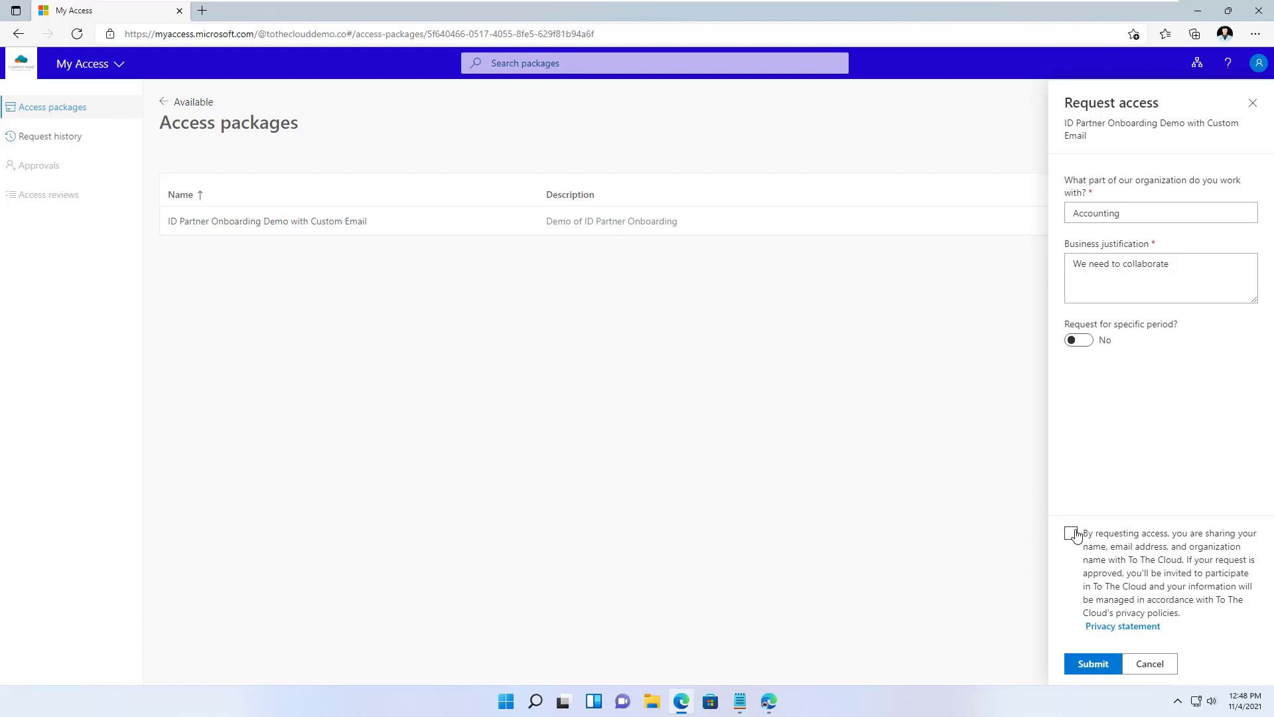
click(1092, 663)
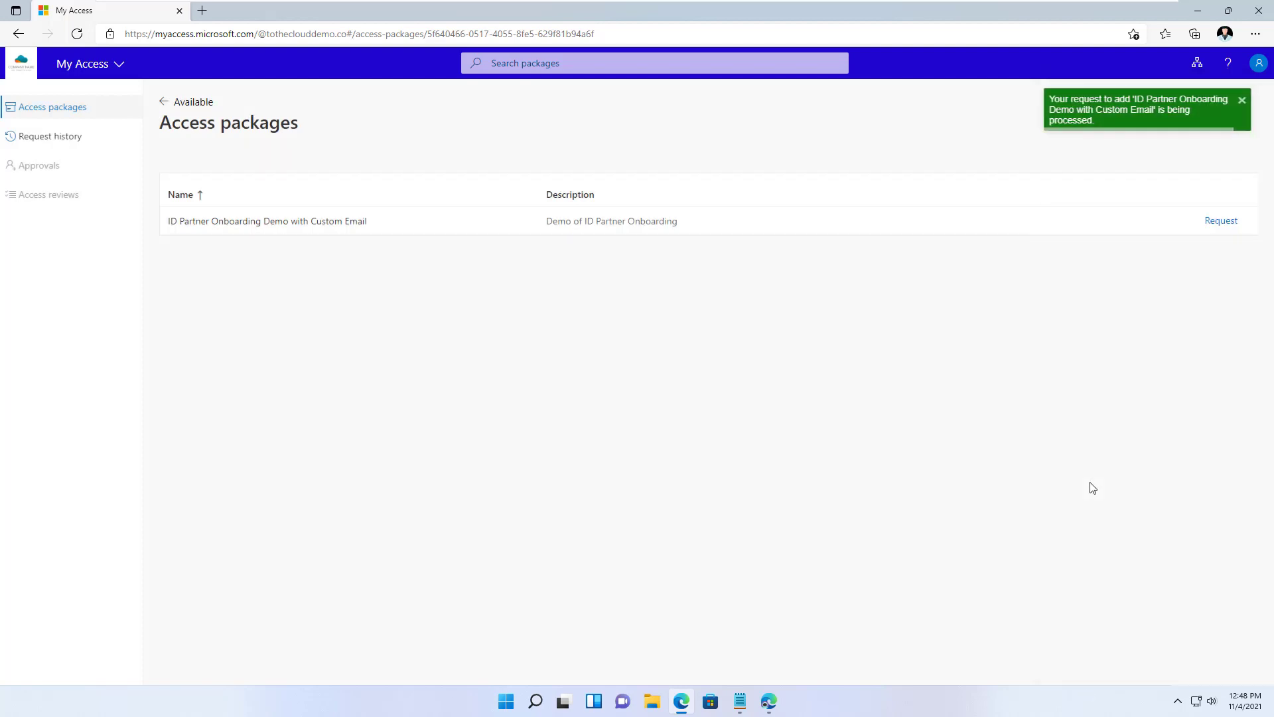
click(769, 701)
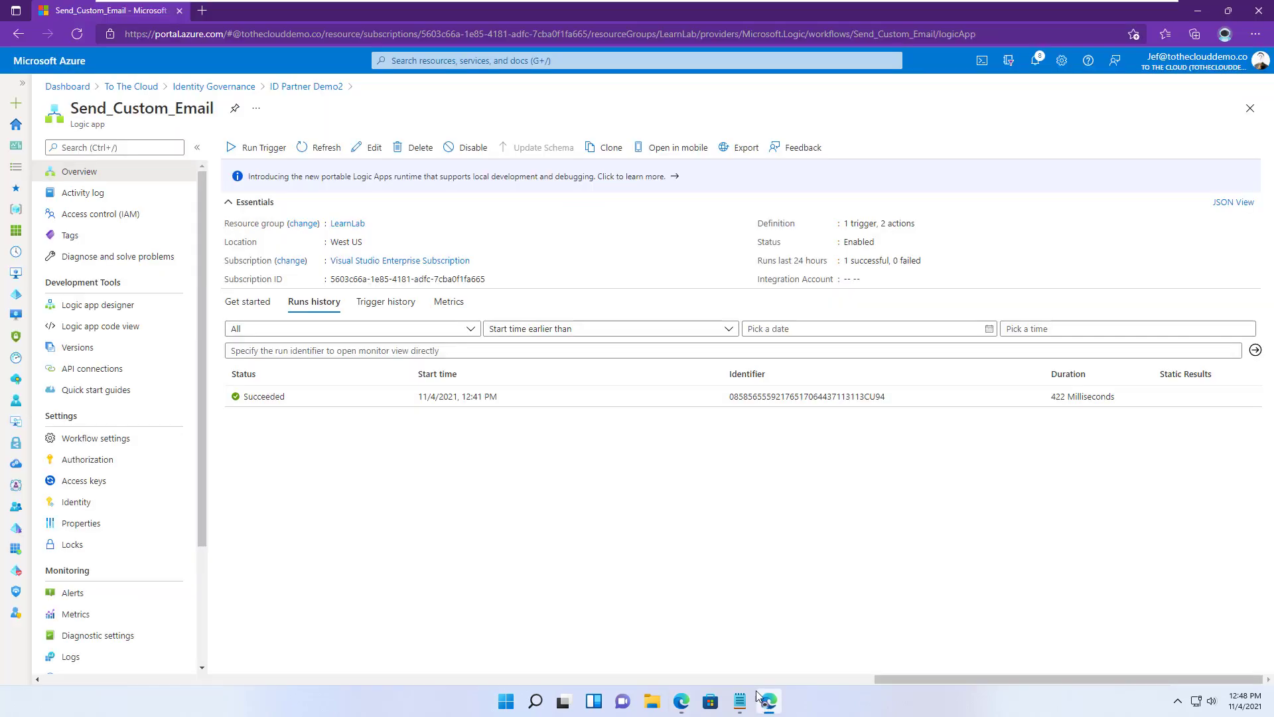
- Open myaccess.microsoft in a new tab and go to the pending Approvals
click(202, 10)
text(my)
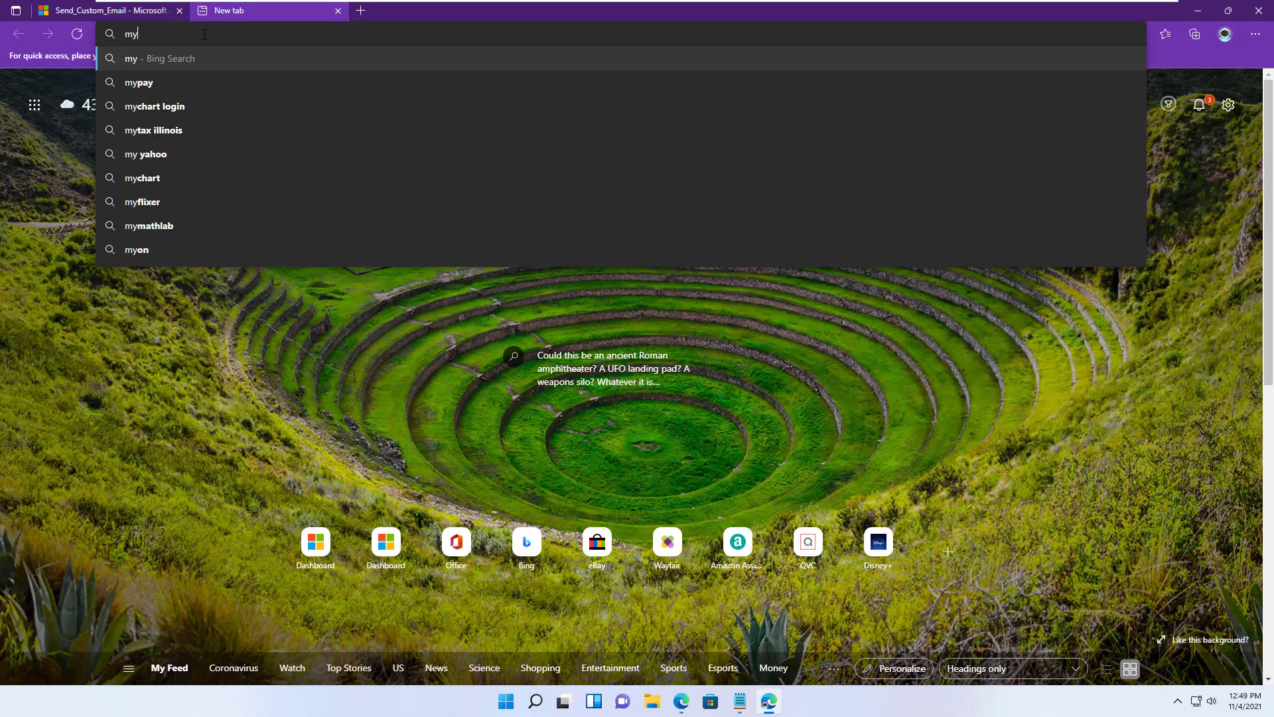
text(access.)
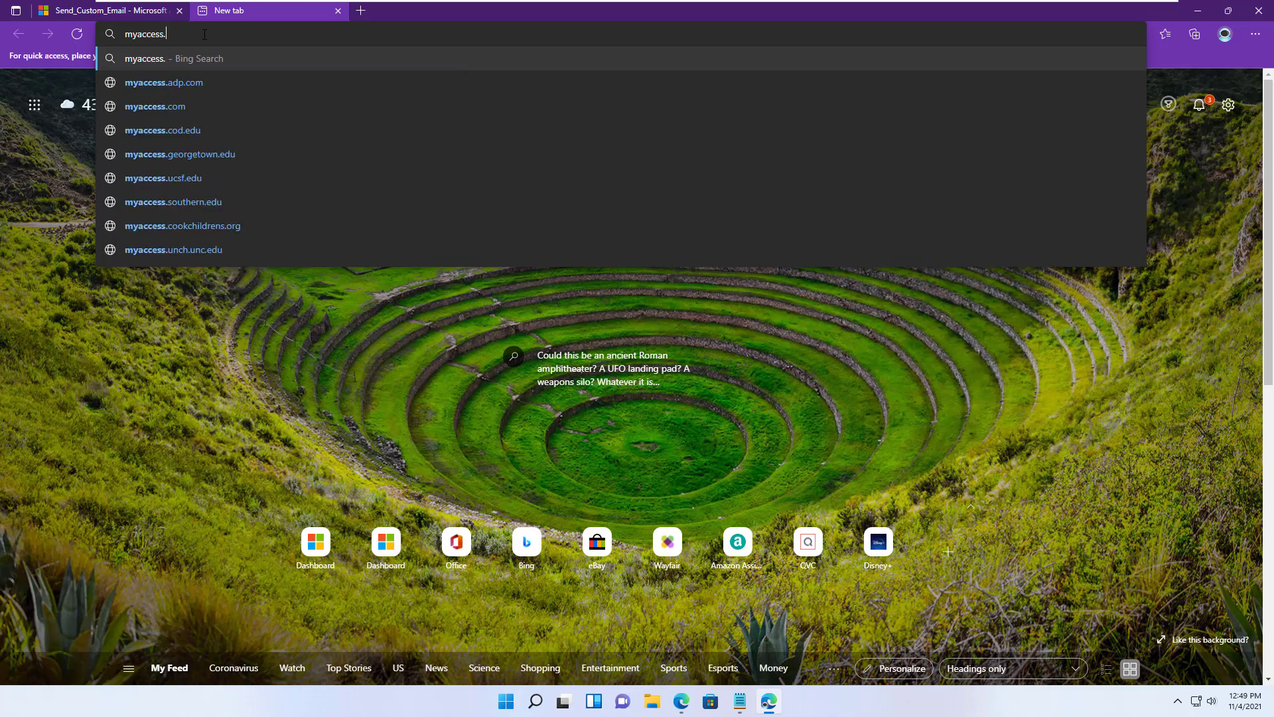
text(micros)
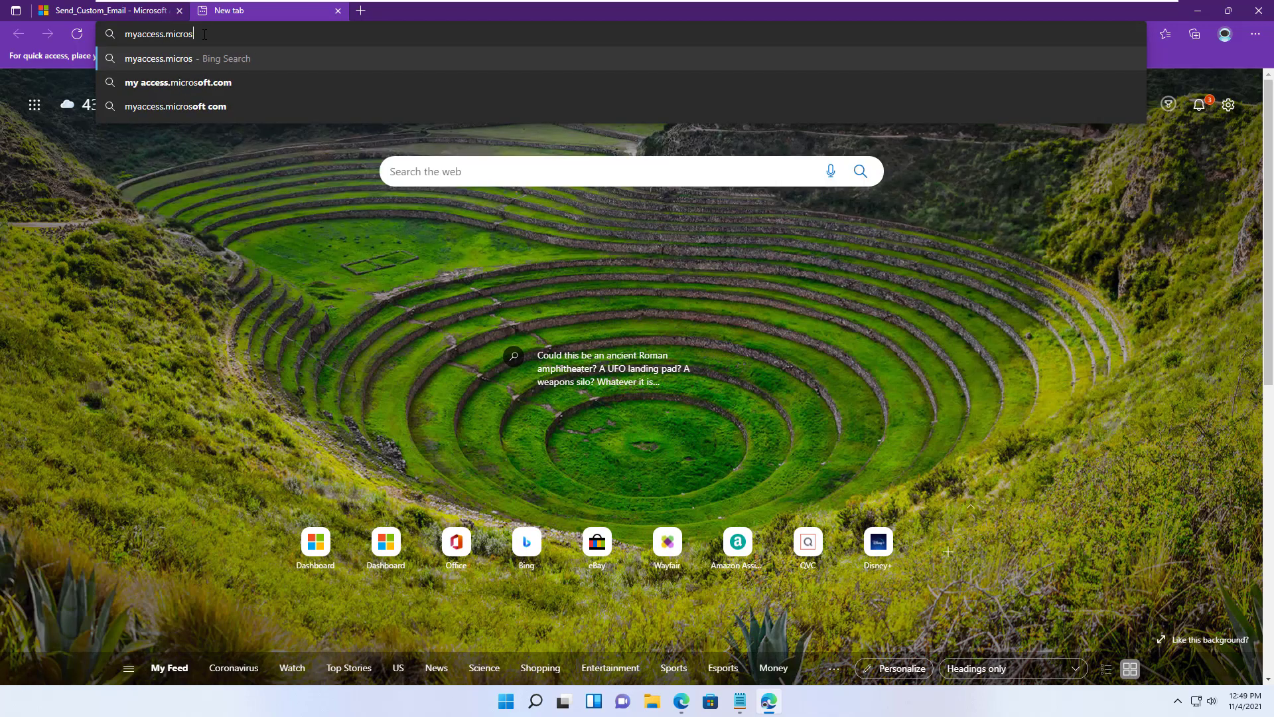
text(oft.)
key(Return)
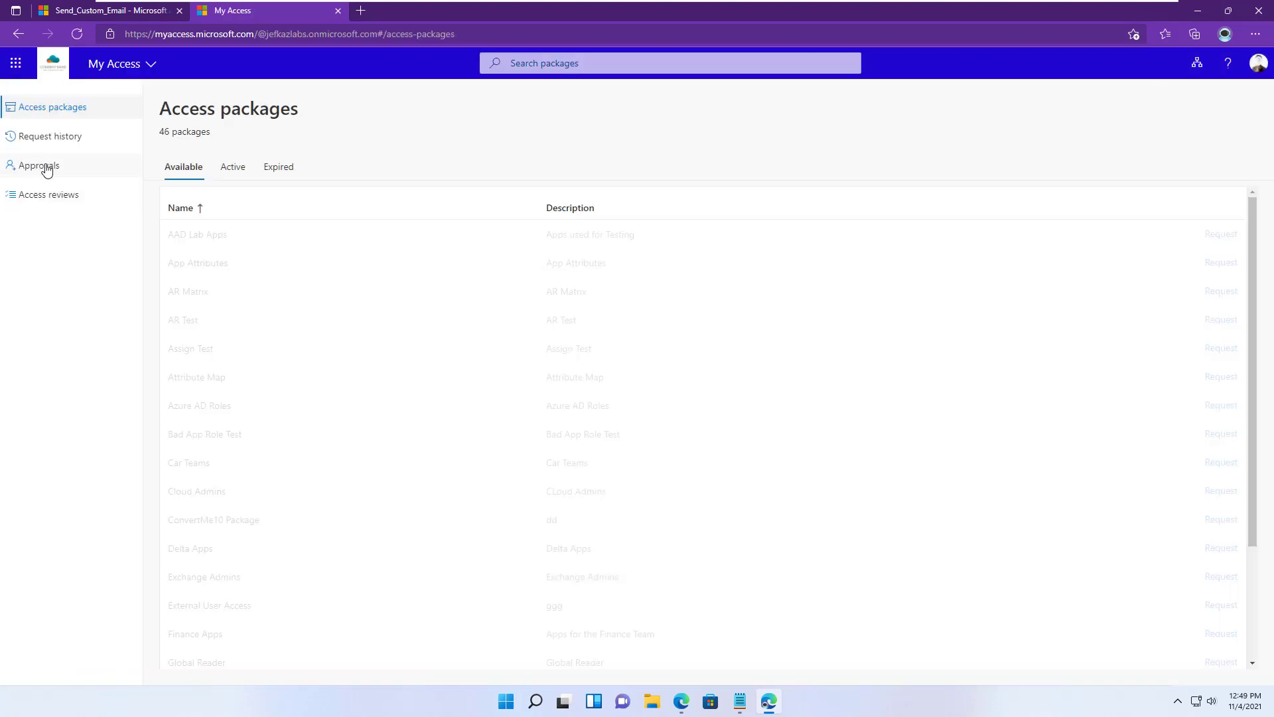
click(46, 166)
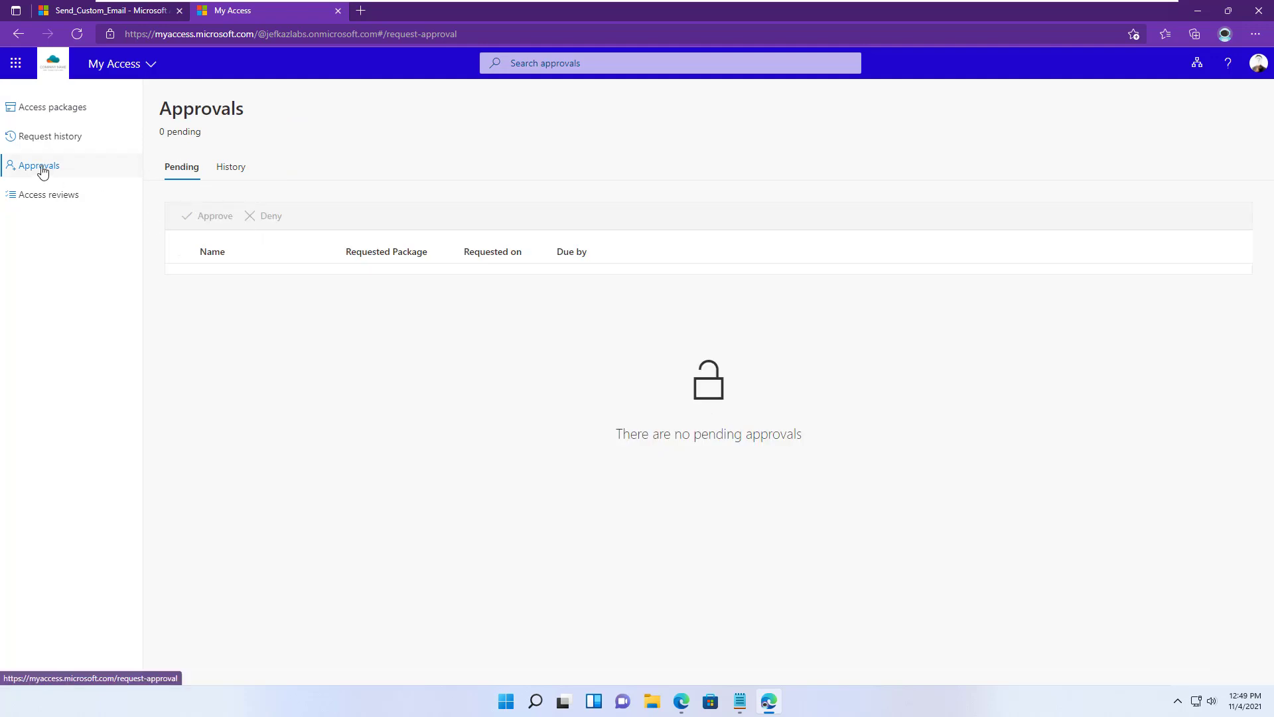
click(56, 136)
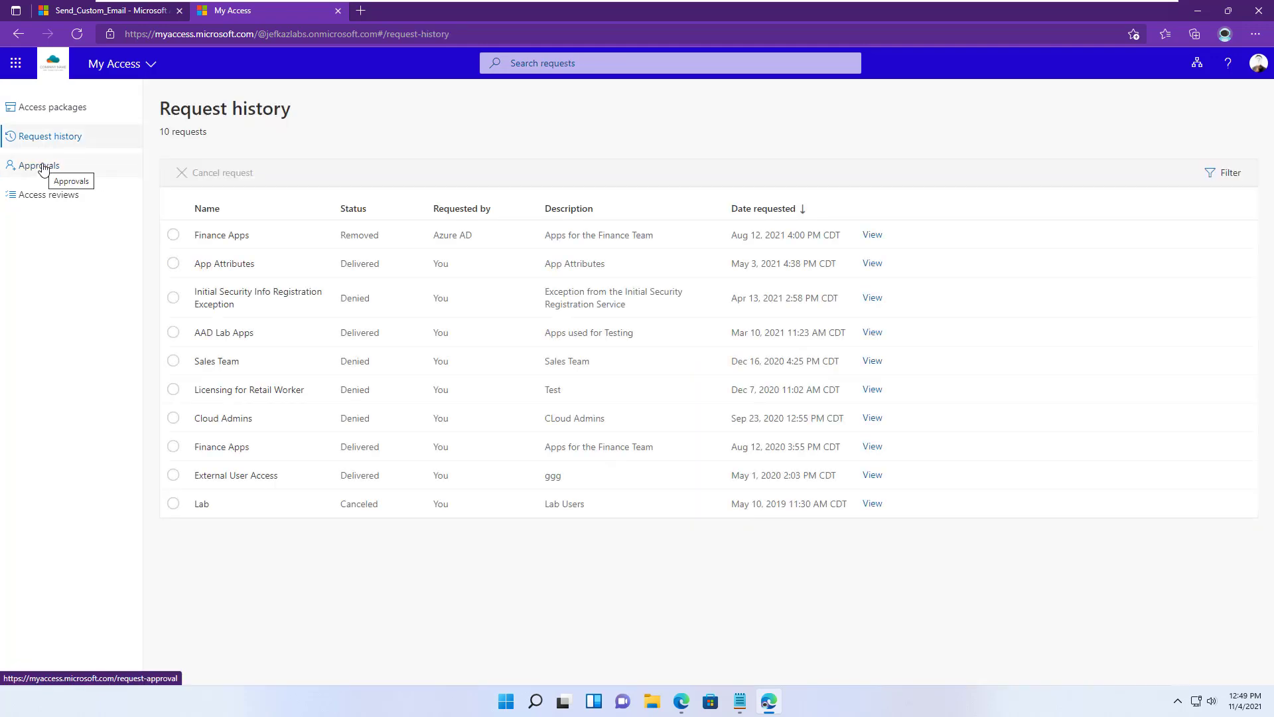
click(41, 166)
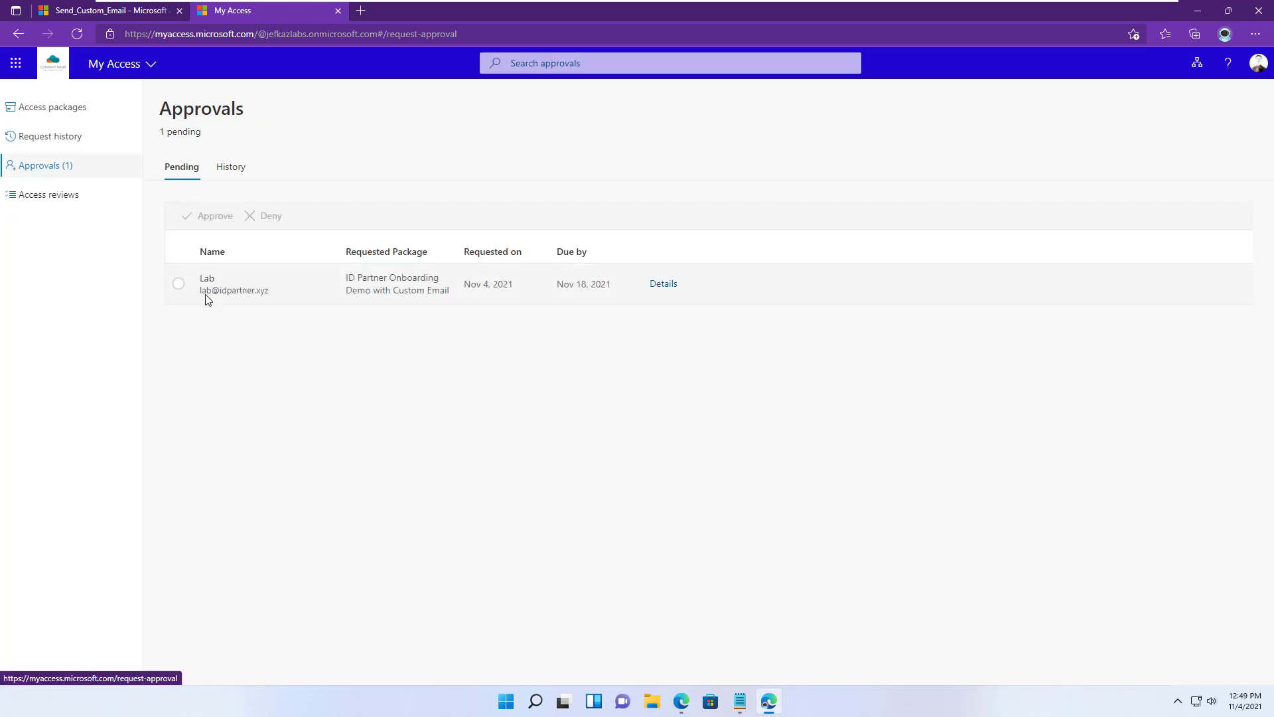
- Review the onboarding request's details, including the Accounting answer and justification
click(406, 292)
click(664, 284)
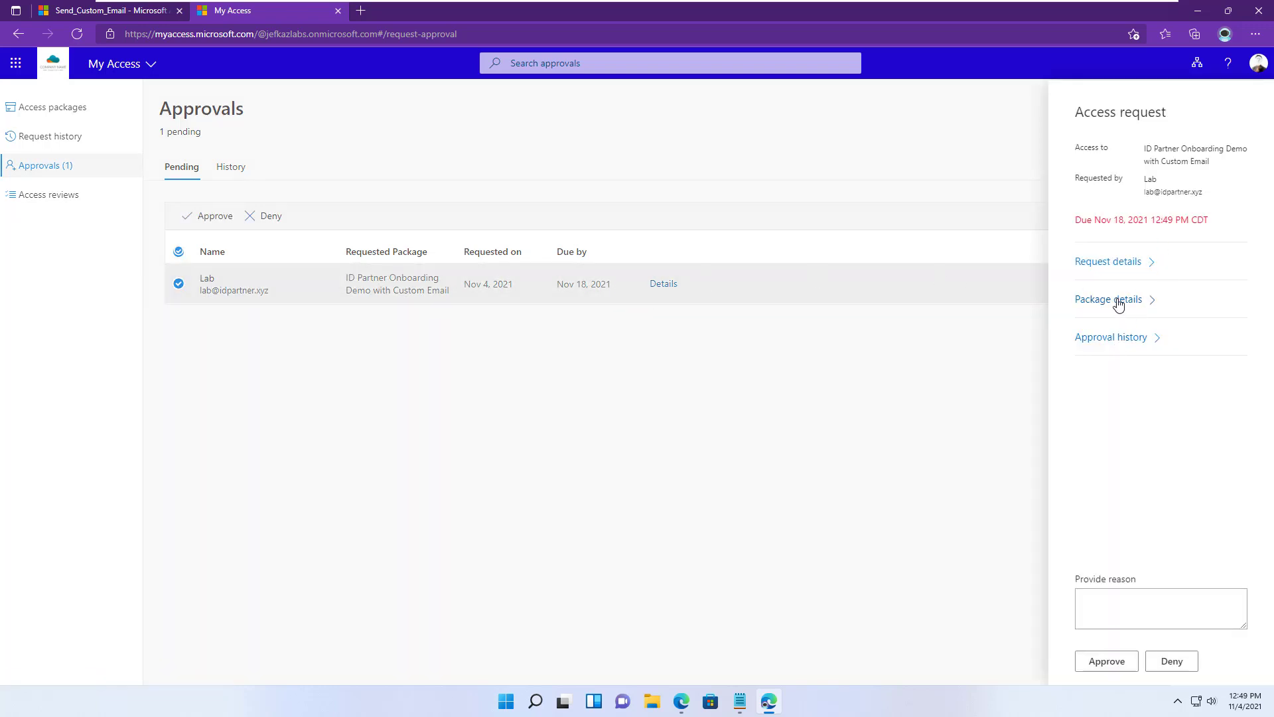
click(1120, 265)
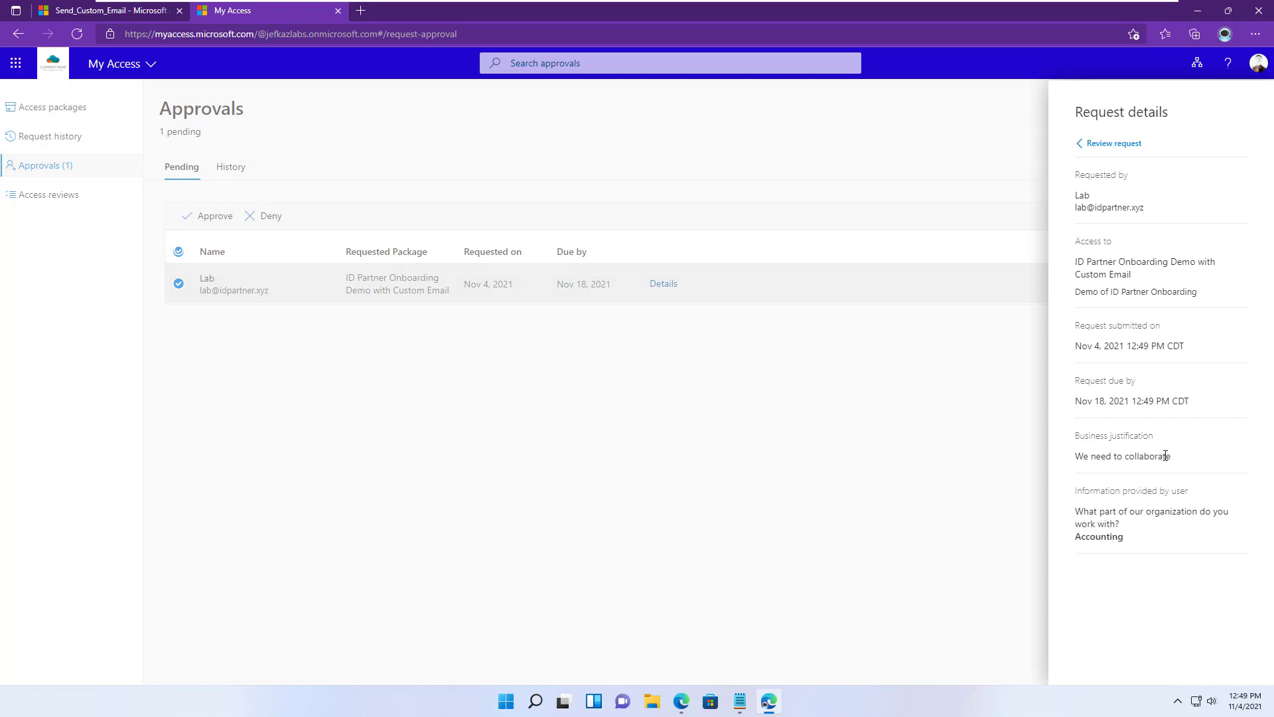
drag(1164, 456, 1159, 457)
drag(1126, 539, 1066, 518)
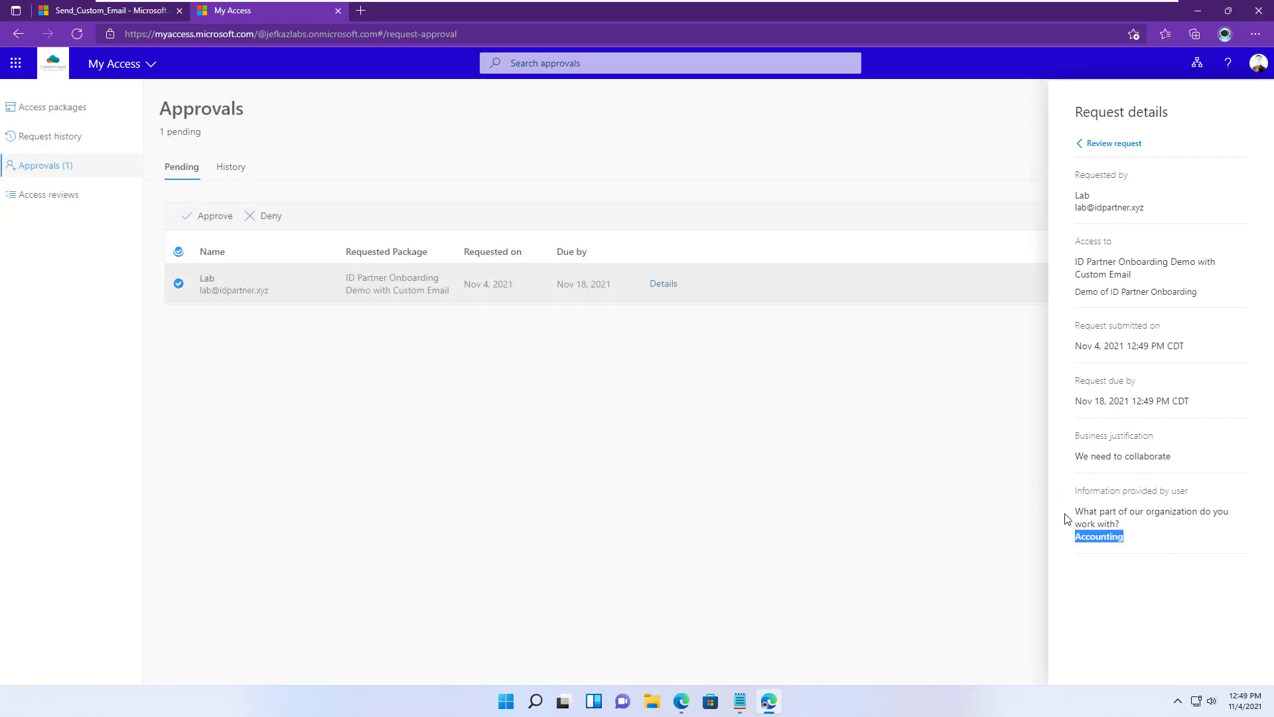
click(1079, 146)
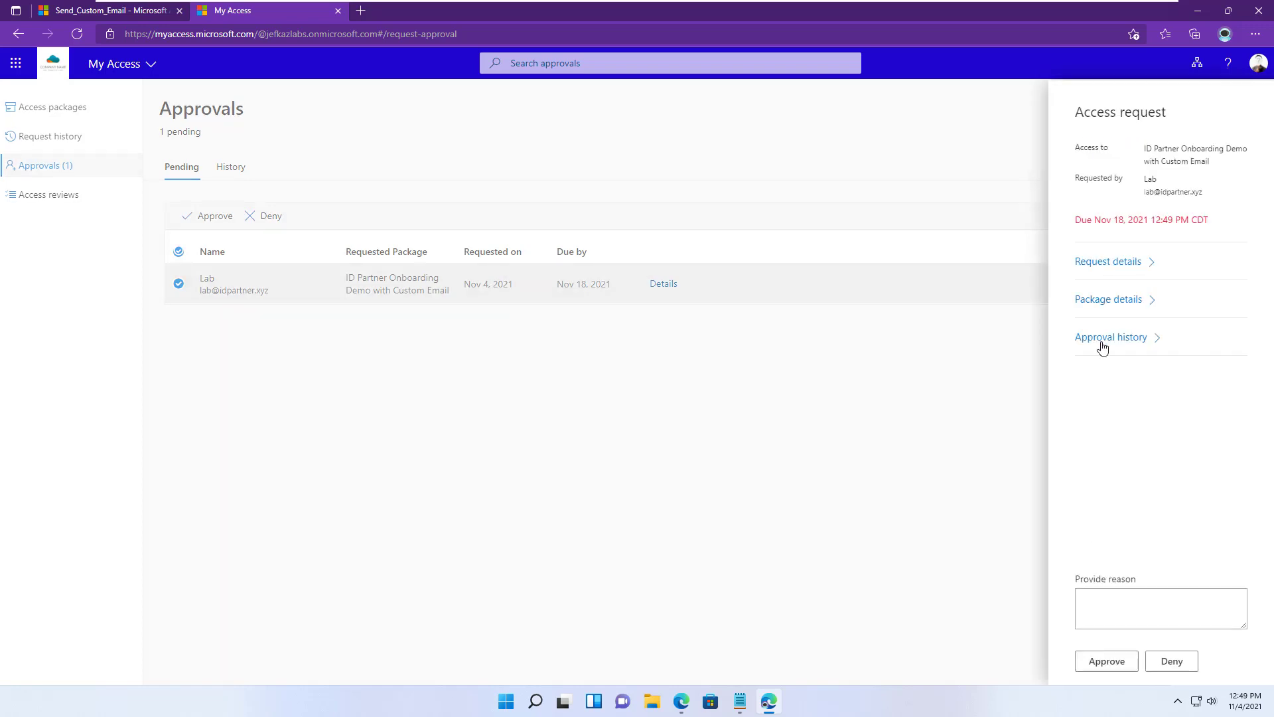
- Approve the request with the reason 'welcome'
click(1119, 611)
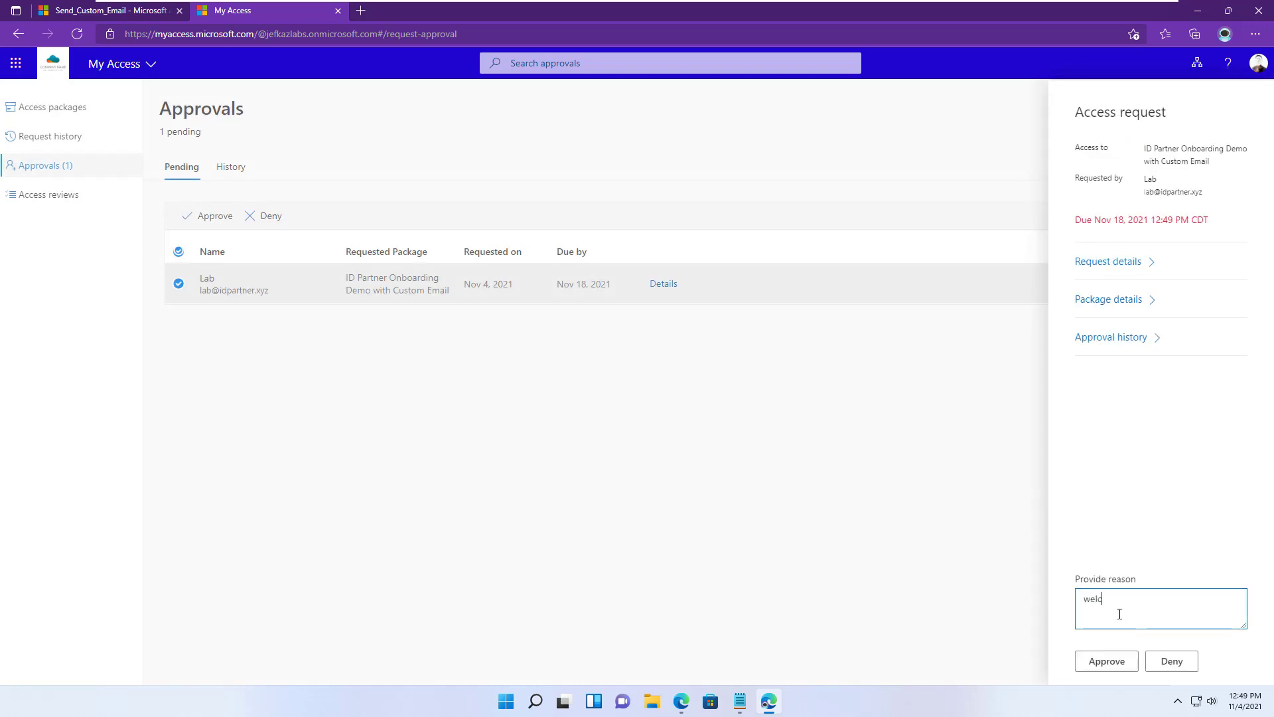
text(welcome)
click(1092, 662)
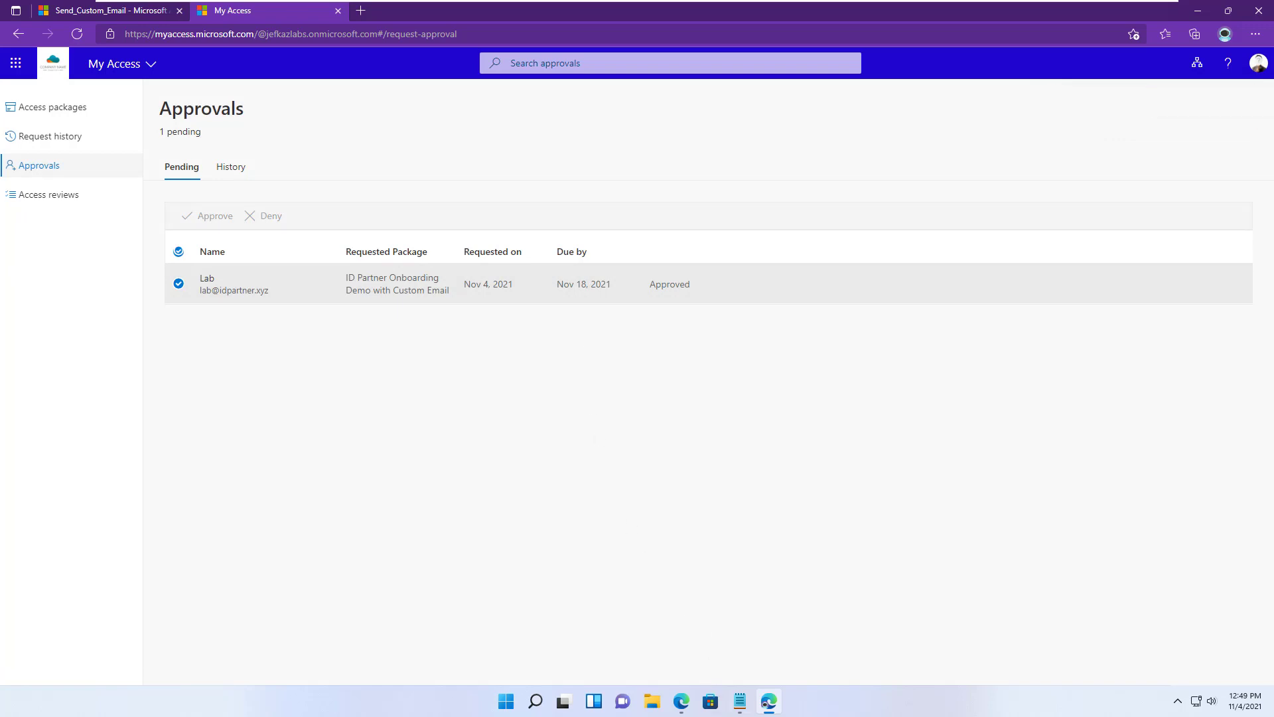
click(682, 705)
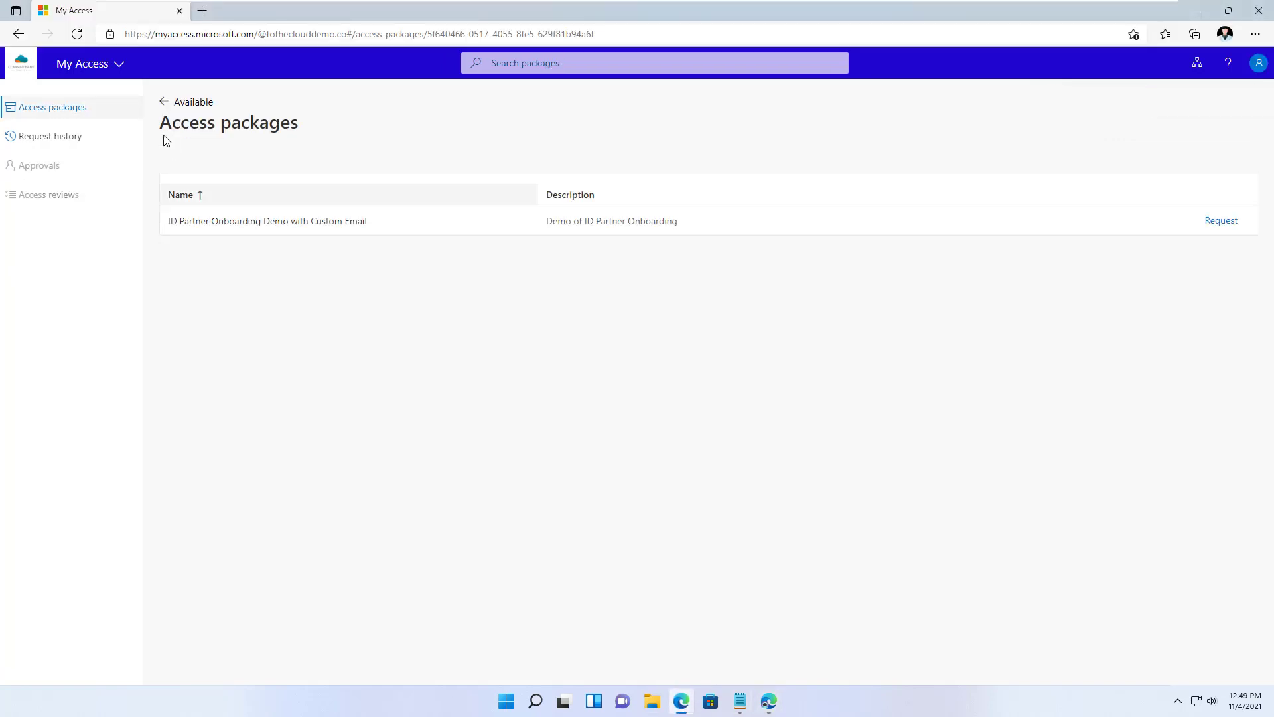
- Open Outlook on the web in a new tab and check Sent Items, Focused and Other
click(203, 10)
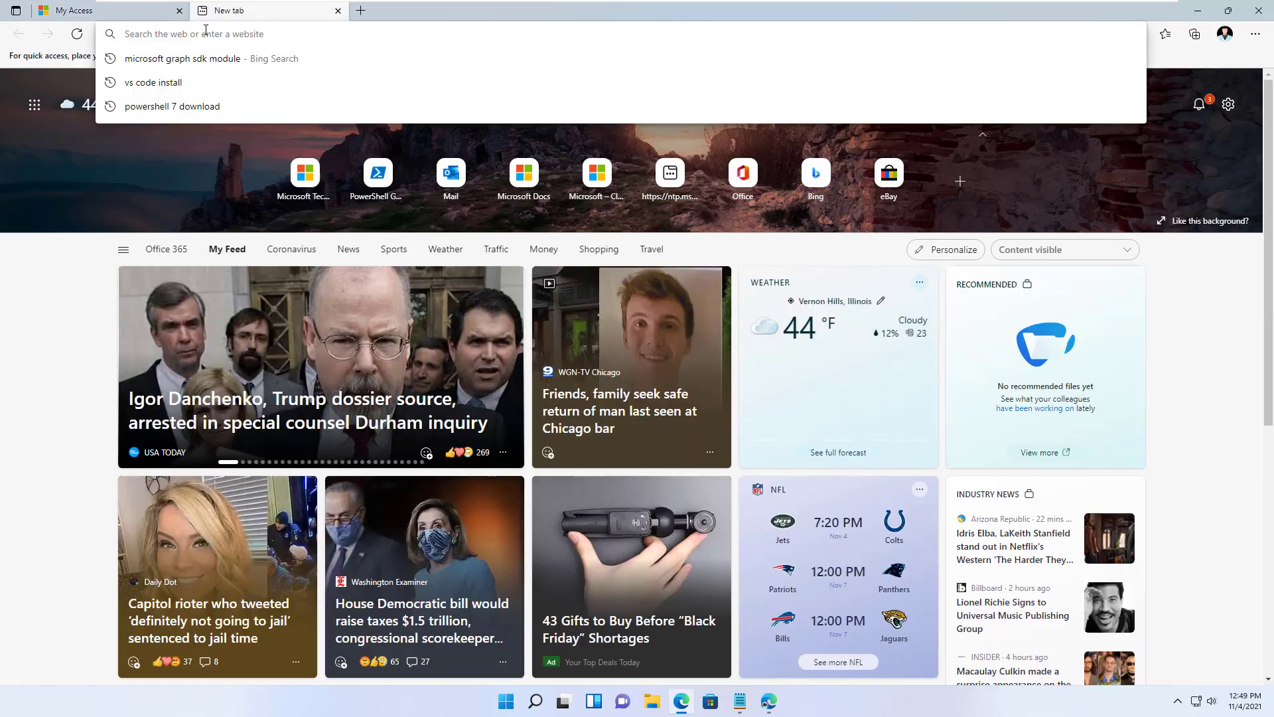
text(out)
key(Return)
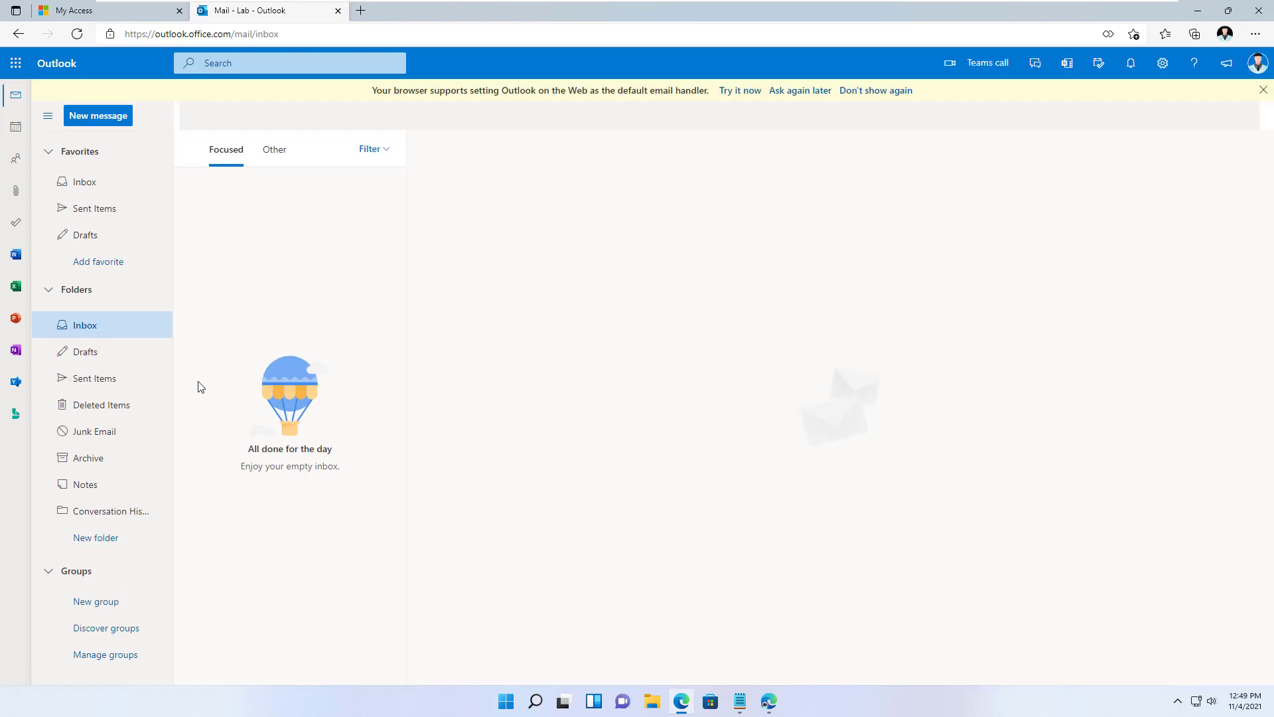
click(93, 376)
click(82, 326)
click(273, 153)
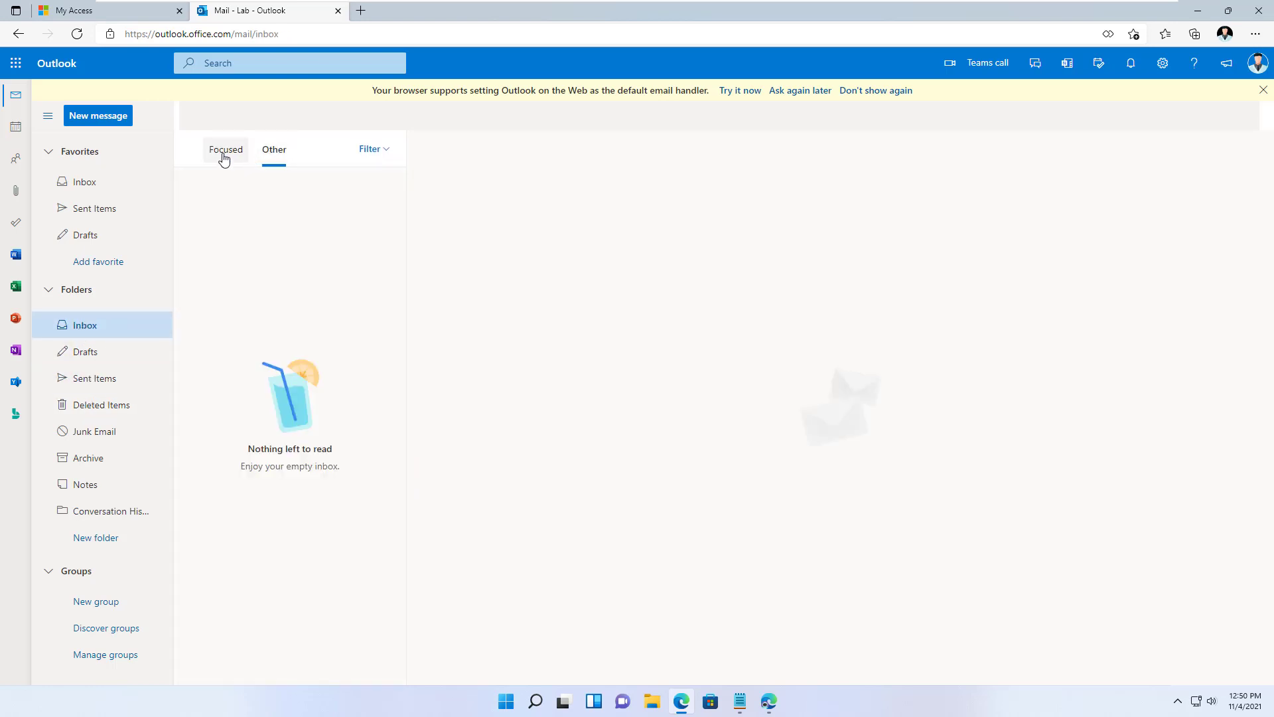
click(224, 159)
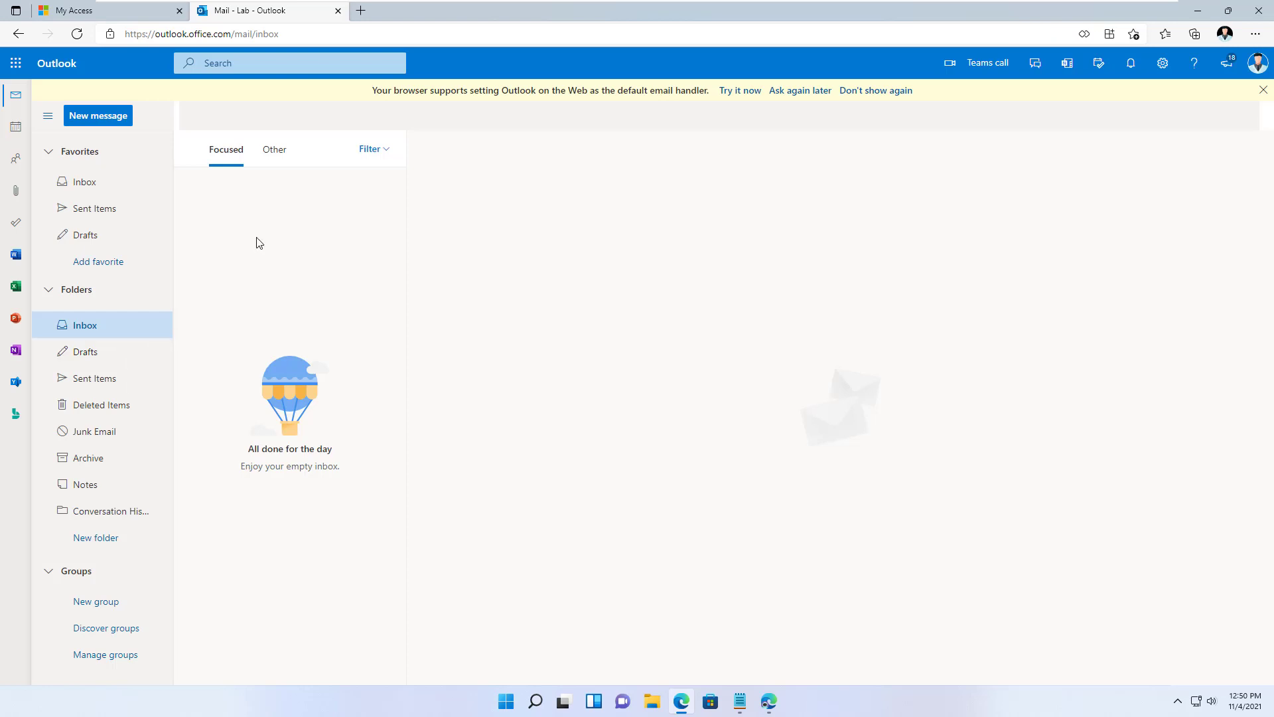
- Reload the mailbox and recheck the Focused and Other inboxes, still empty
click(78, 41)
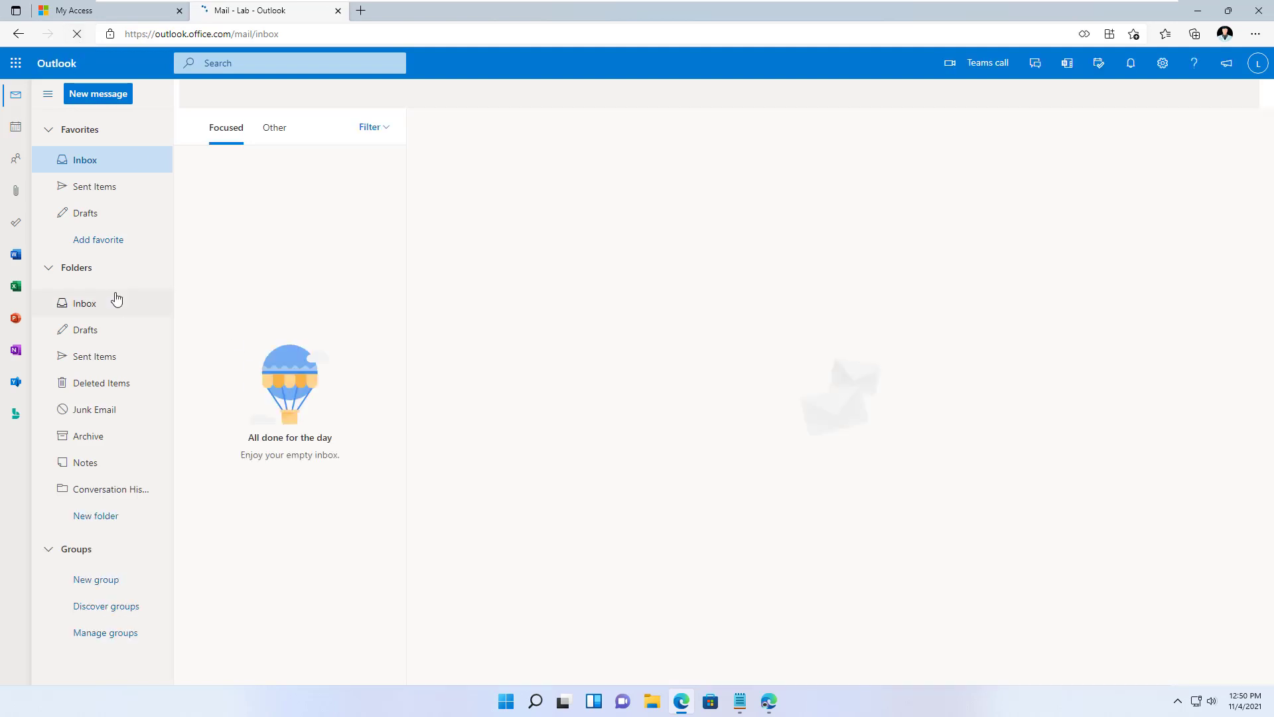
click(93, 339)
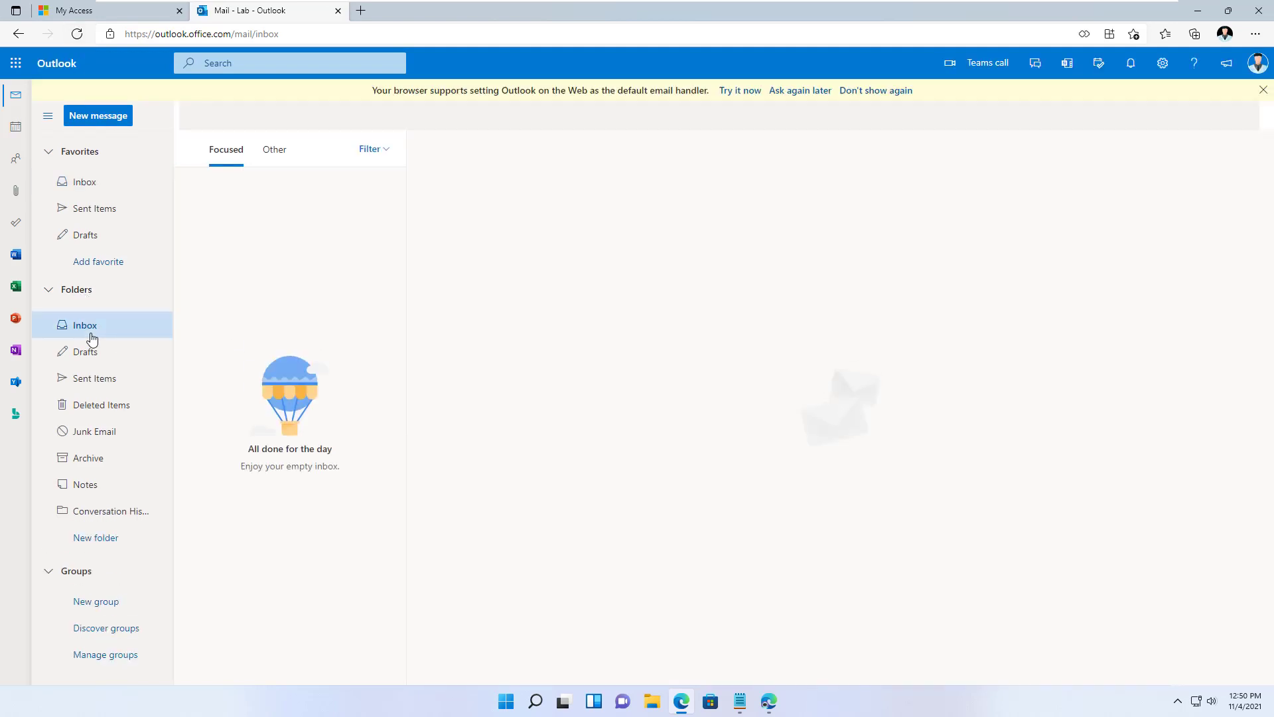
click(269, 148)
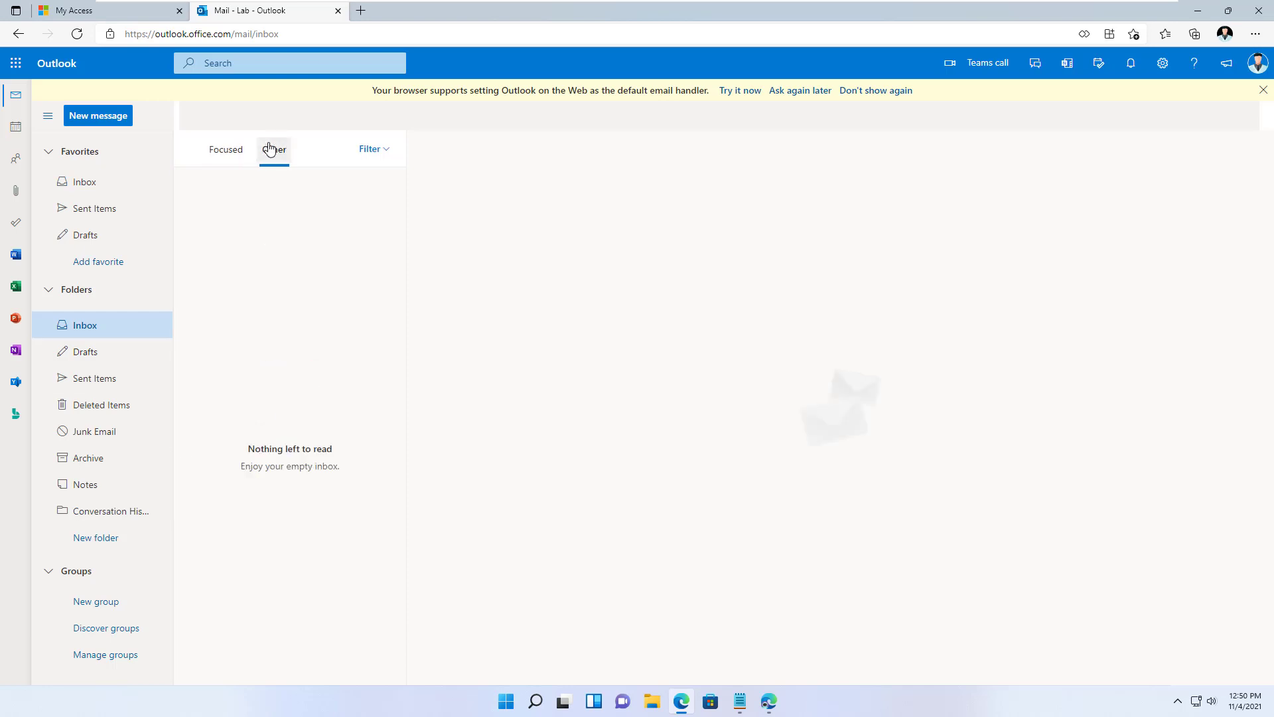
click(234, 155)
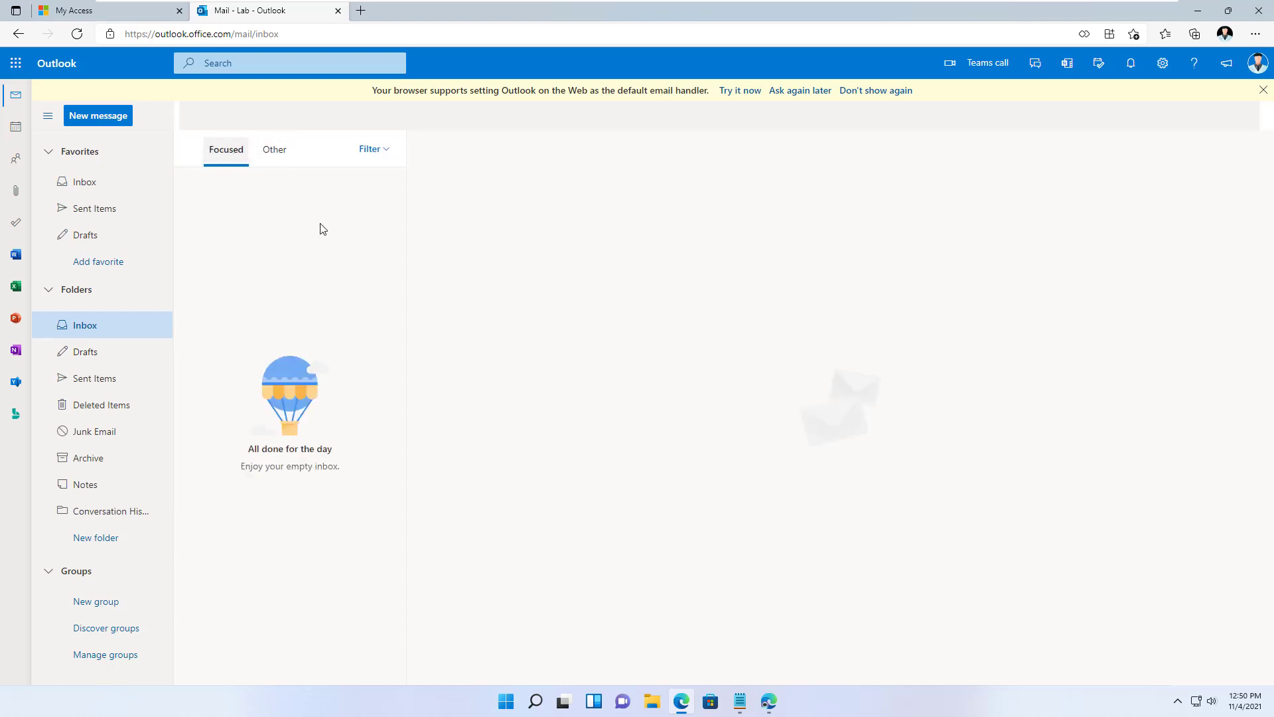
click(770, 702)
- Go to ID Partner Demo2's Custom Email package Assignments, where Lab shows as Delivered
click(74, 12)
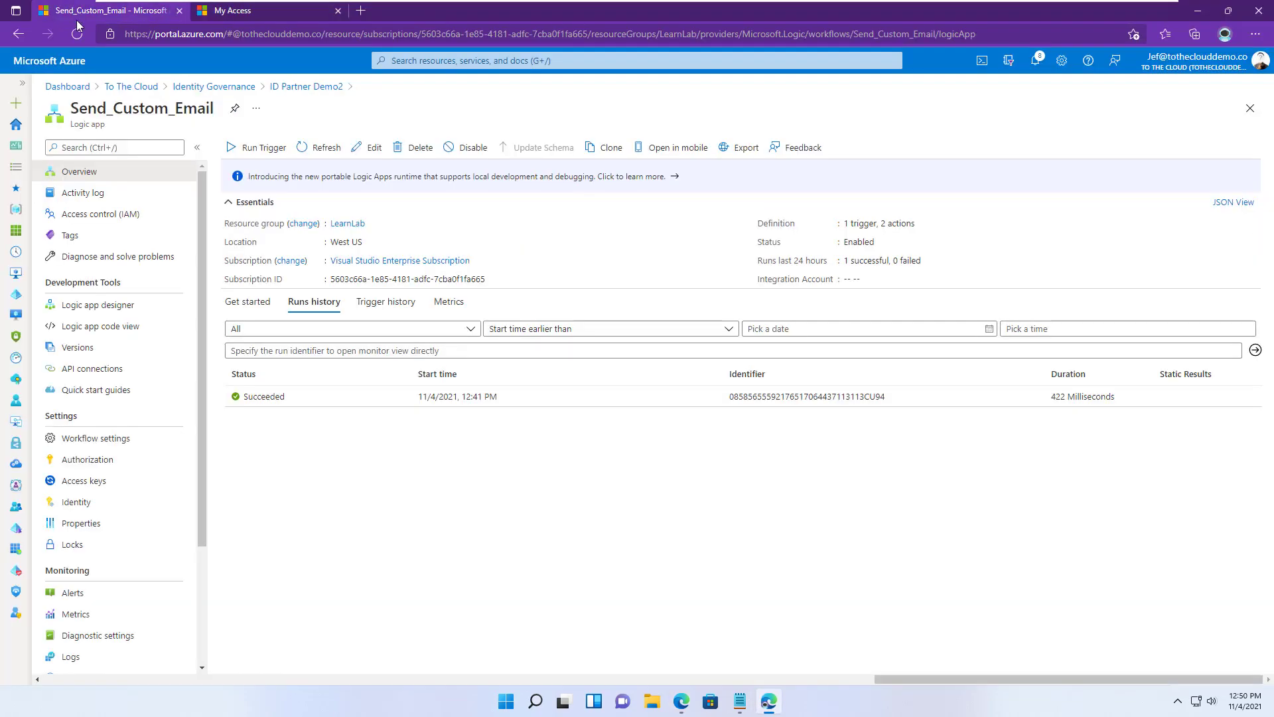
click(203, 88)
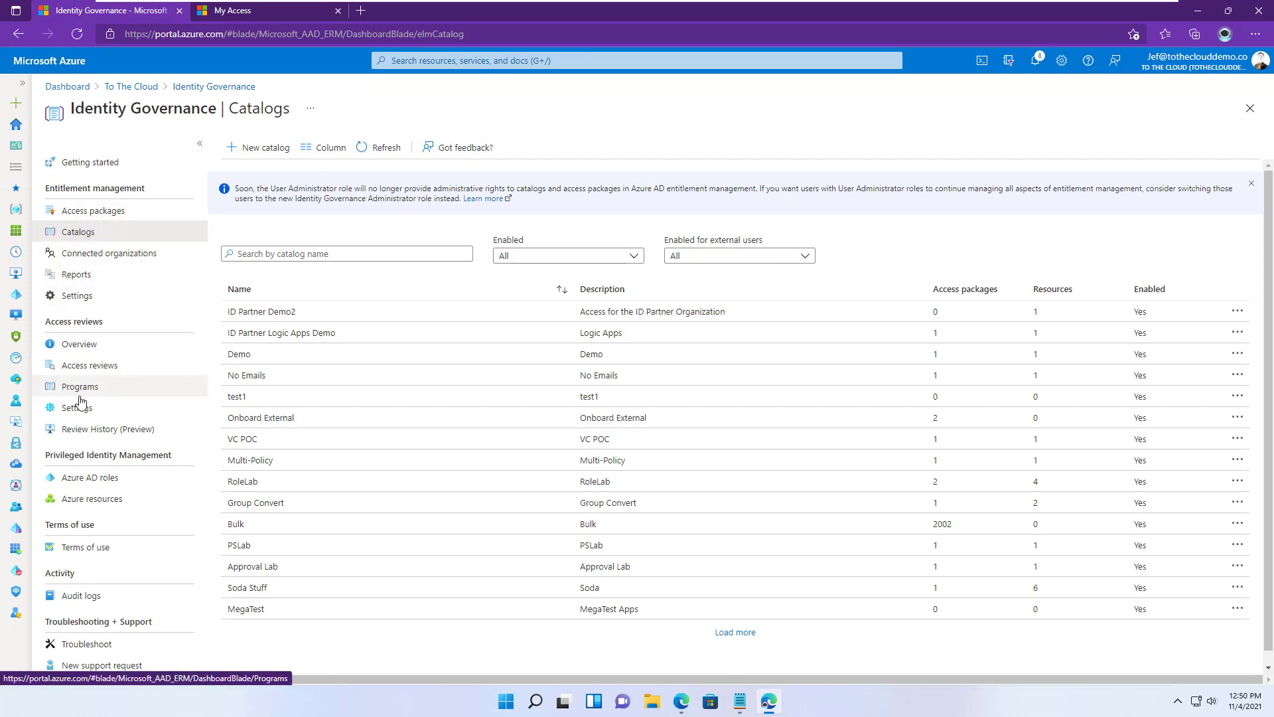
click(311, 312)
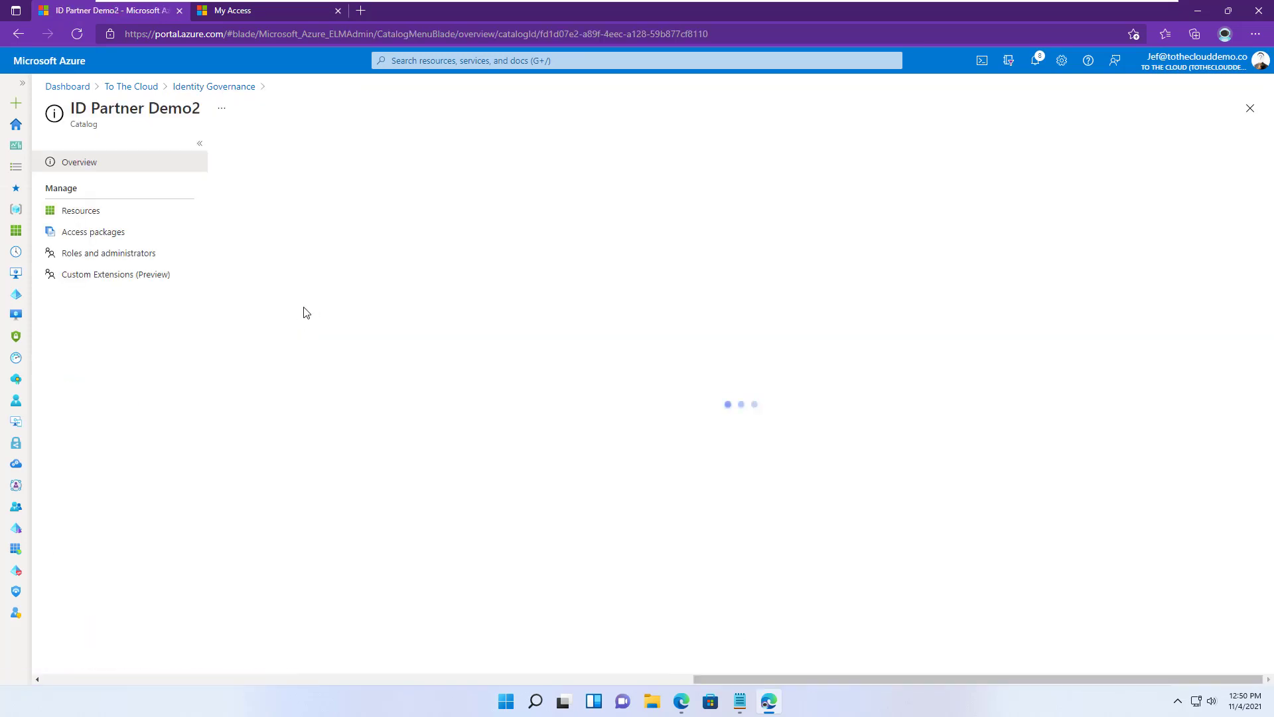
click(93, 232)
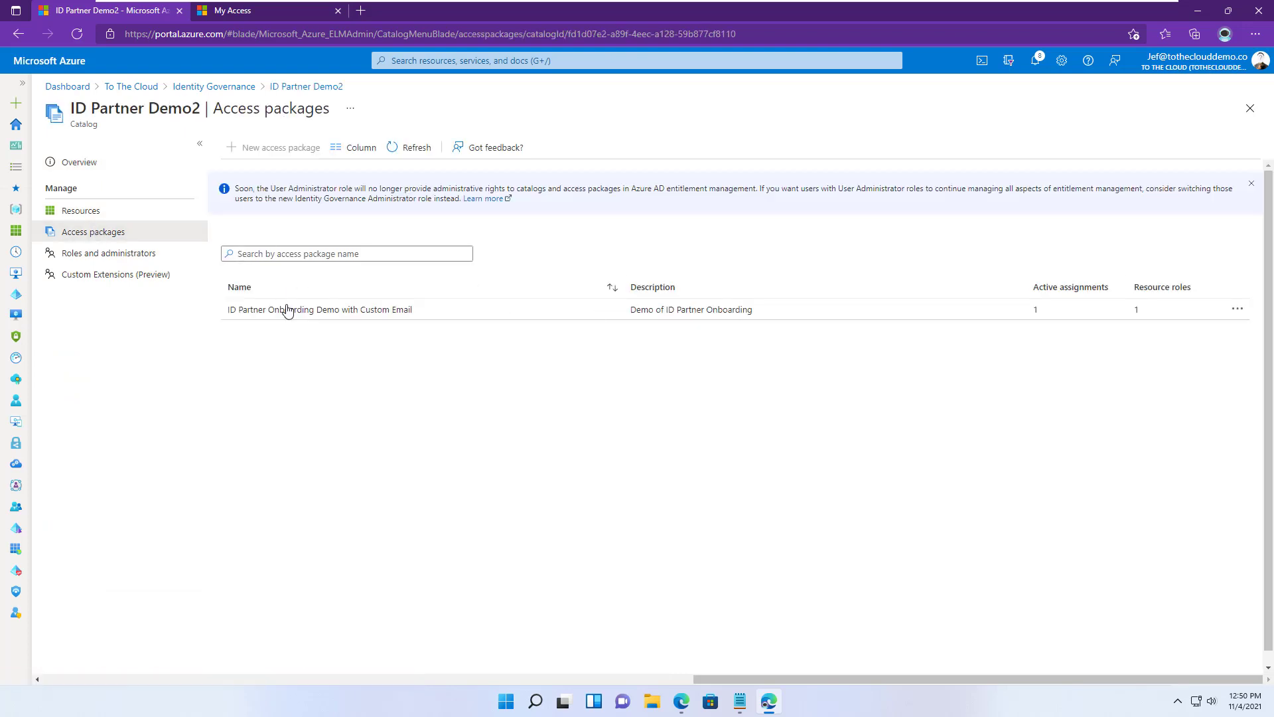
click(308, 309)
click(86, 274)
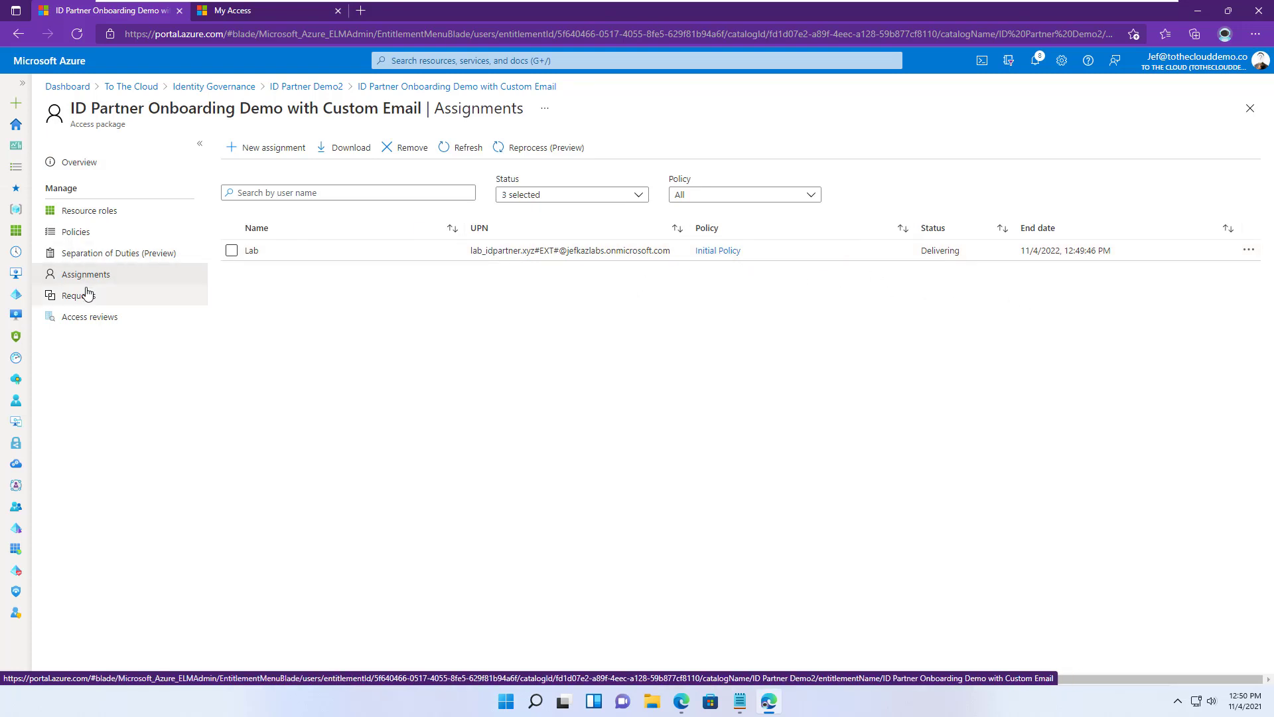
click(94, 256)
click(84, 275)
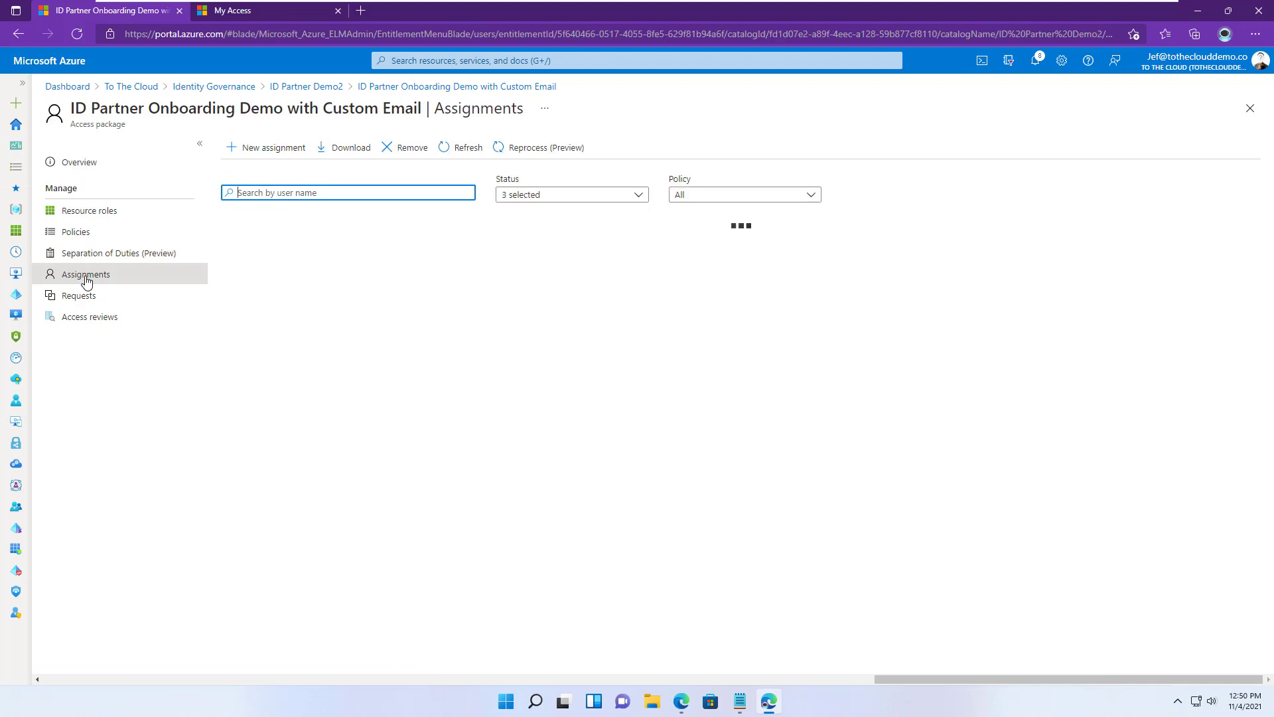
click(682, 702)
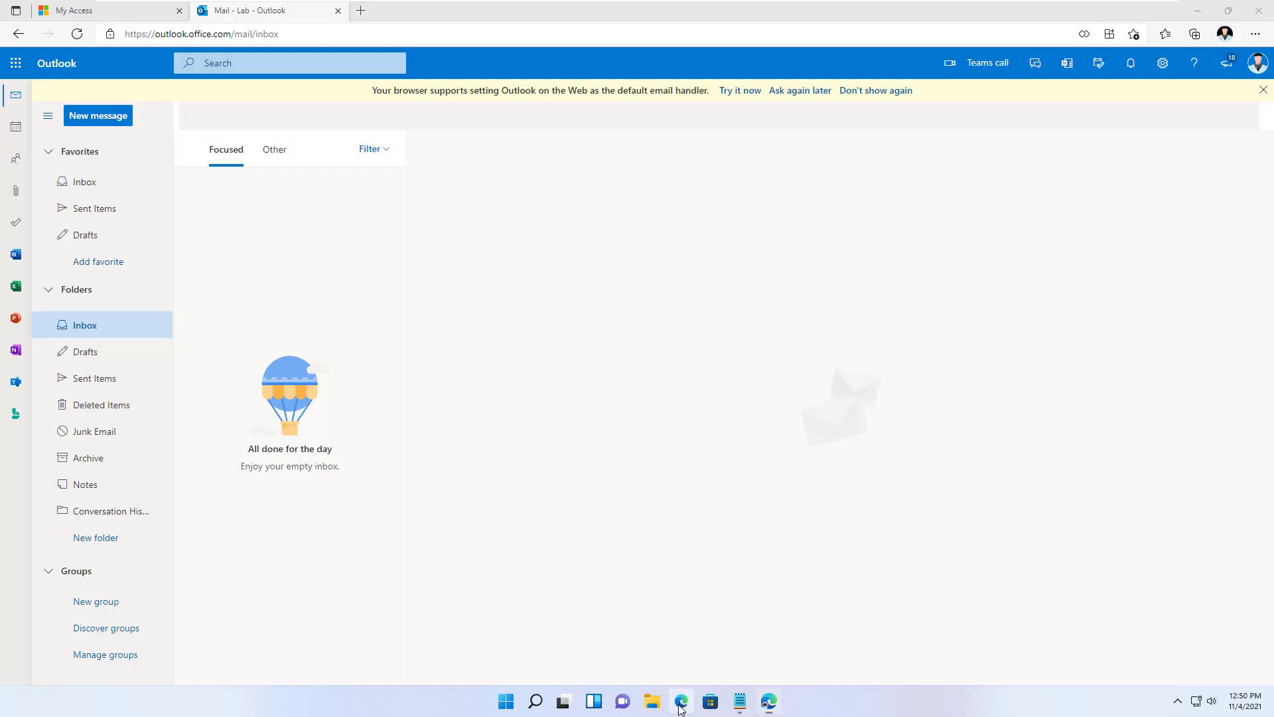
- Reload the mailbox and open the new Welcome Lab email in the Inbox
click(84, 352)
click(86, 326)
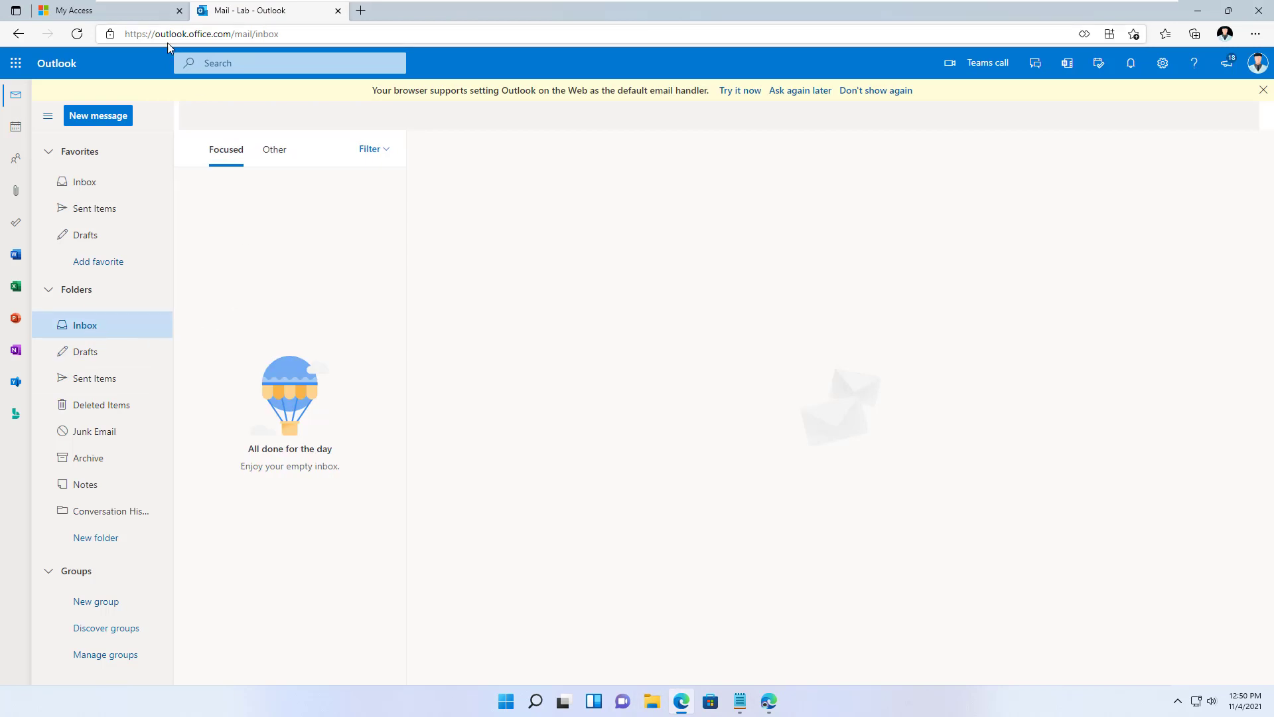
click(77, 33)
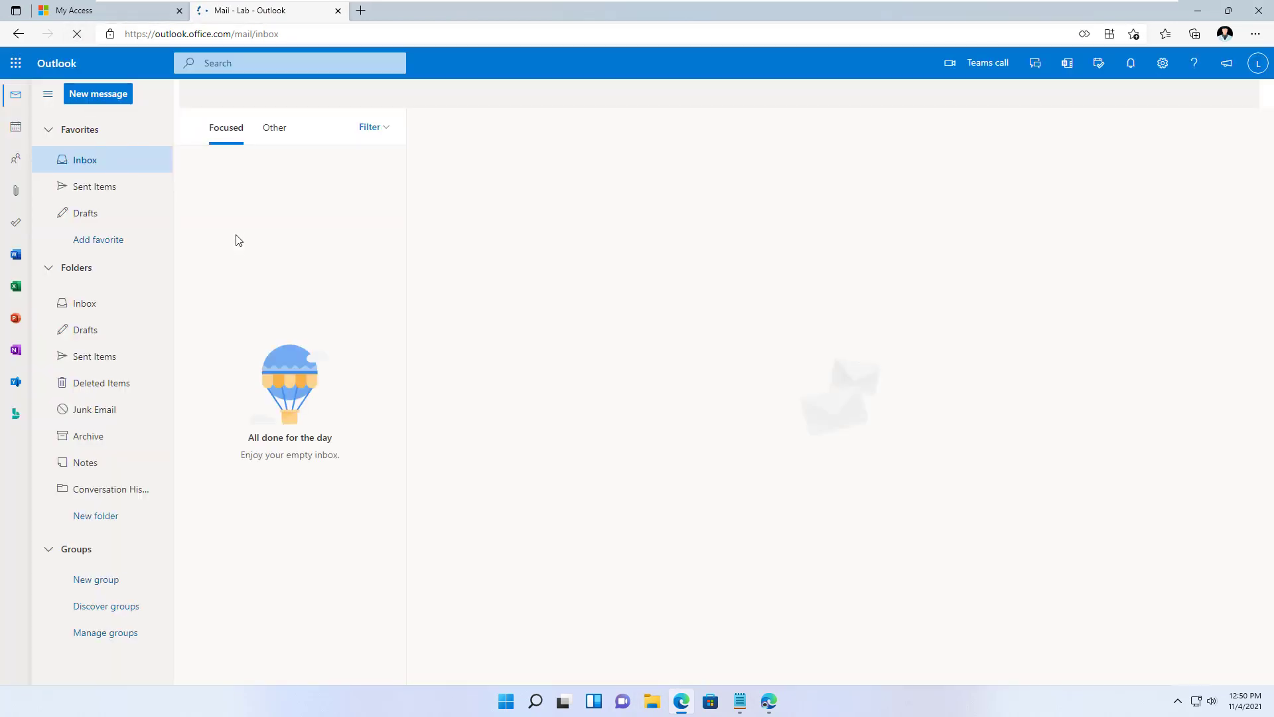
click(112, 329)
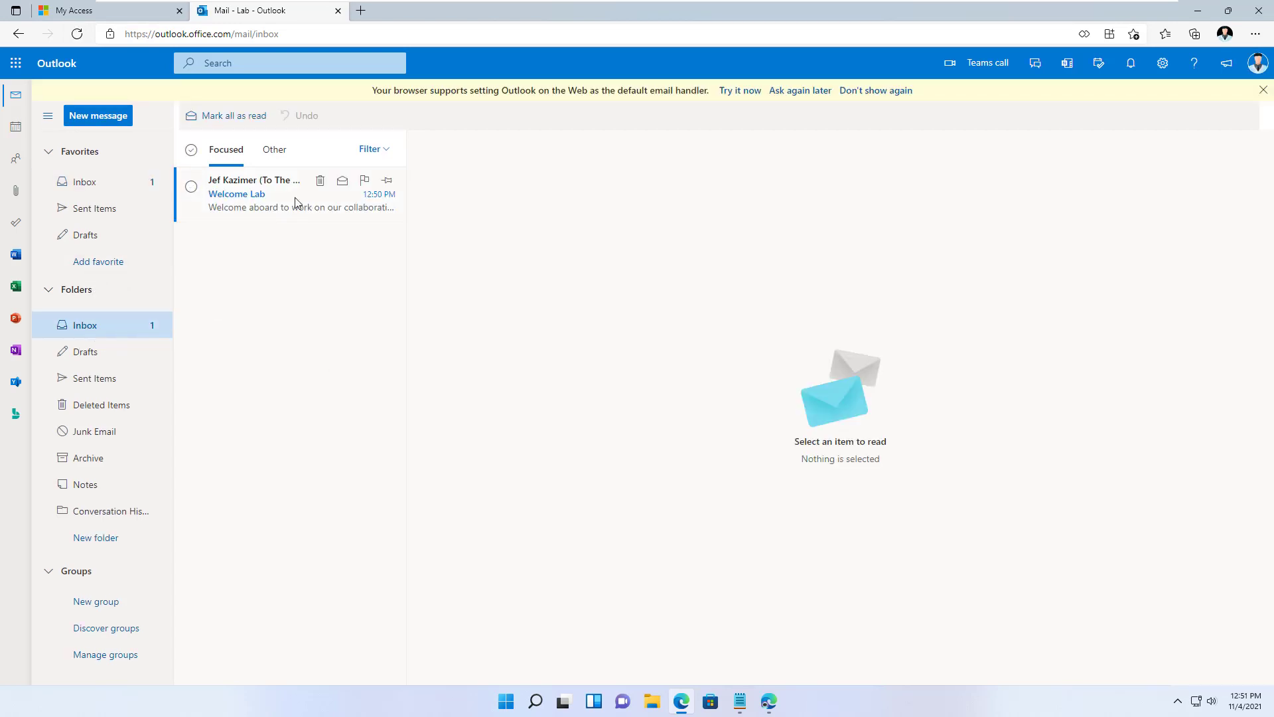
click(296, 202)
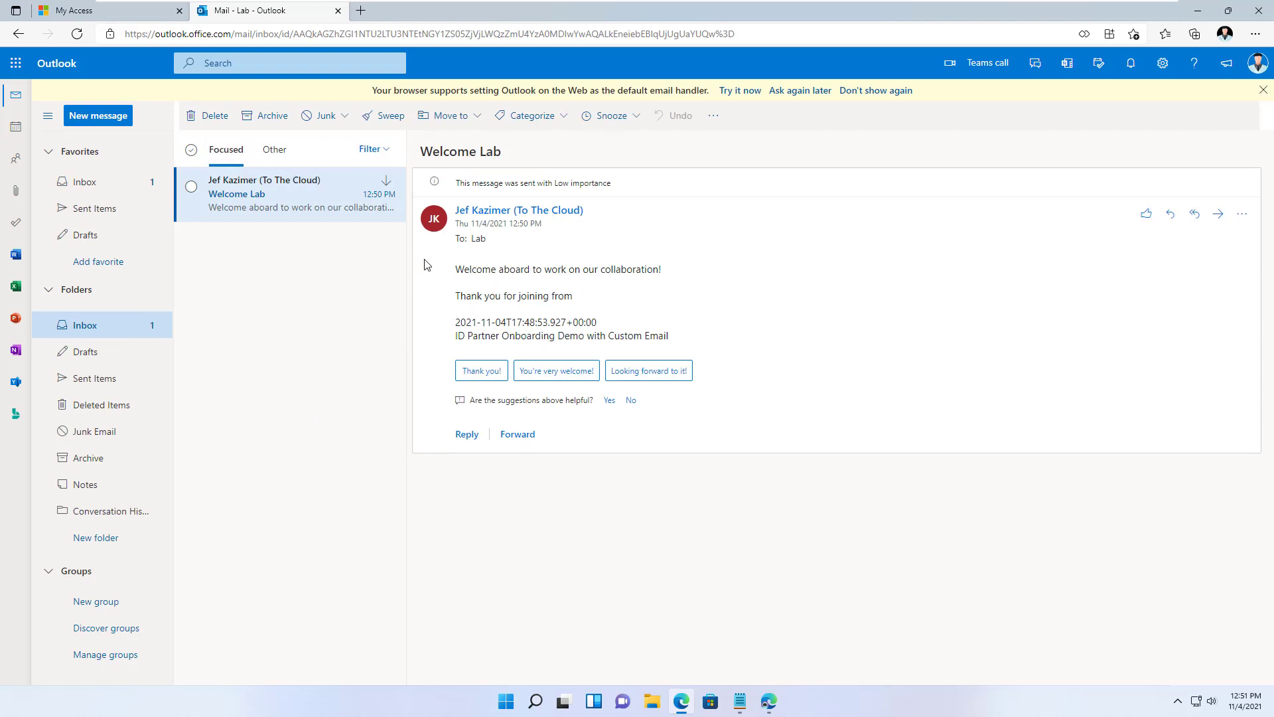
- Highlight the email's welcome, 'Thank you for joining from' and package-name lines
drag(477, 269, 657, 286)
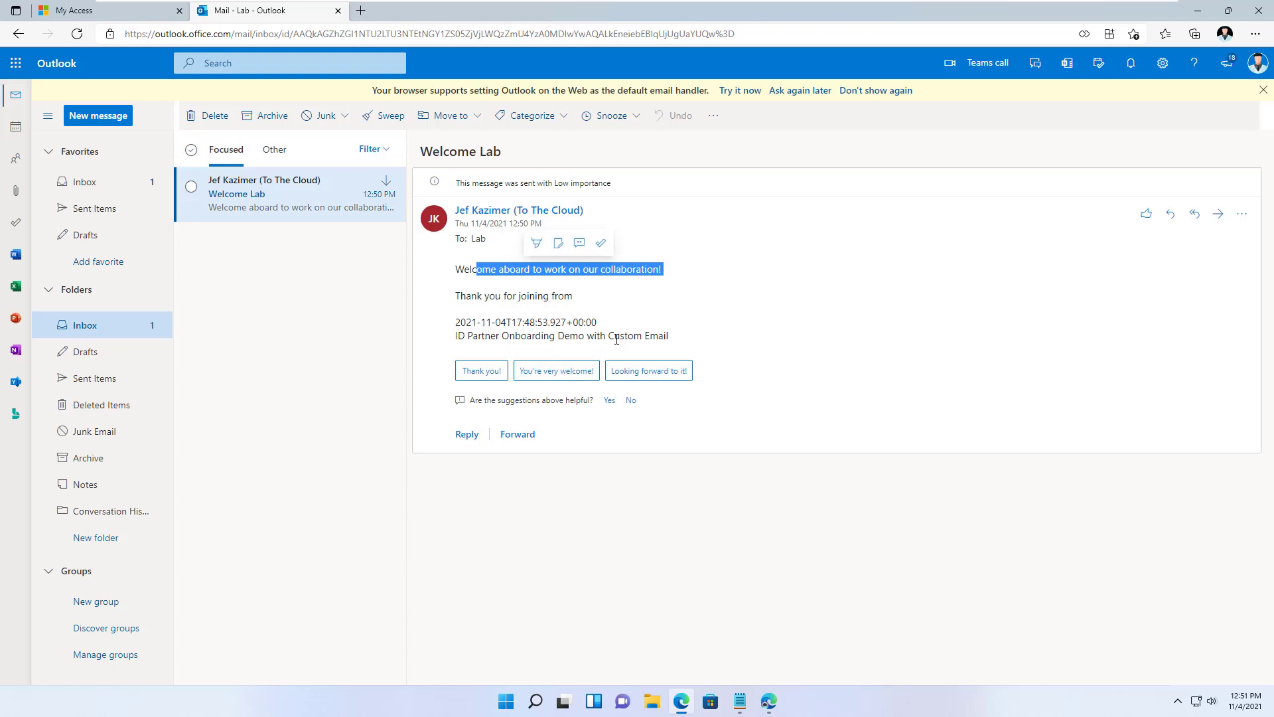
drag(606, 338, 521, 338)
click(608, 294)
drag(608, 294, 455, 296)
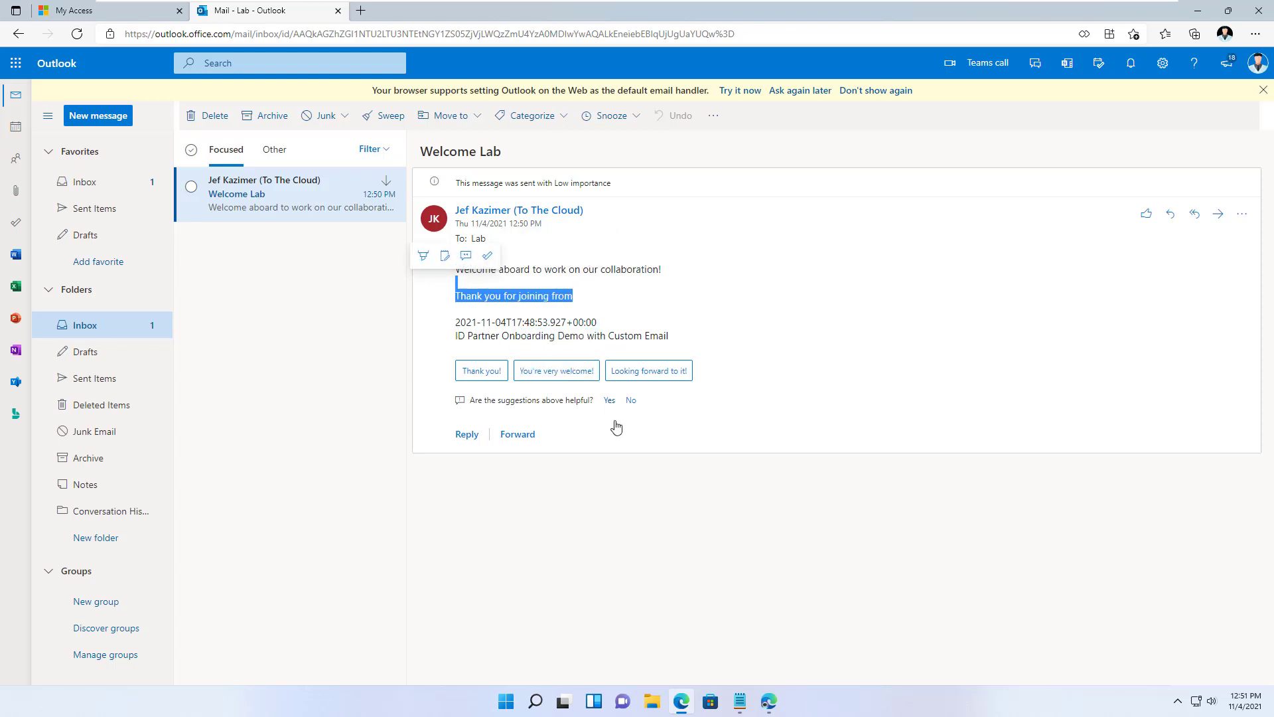
click(498, 270)
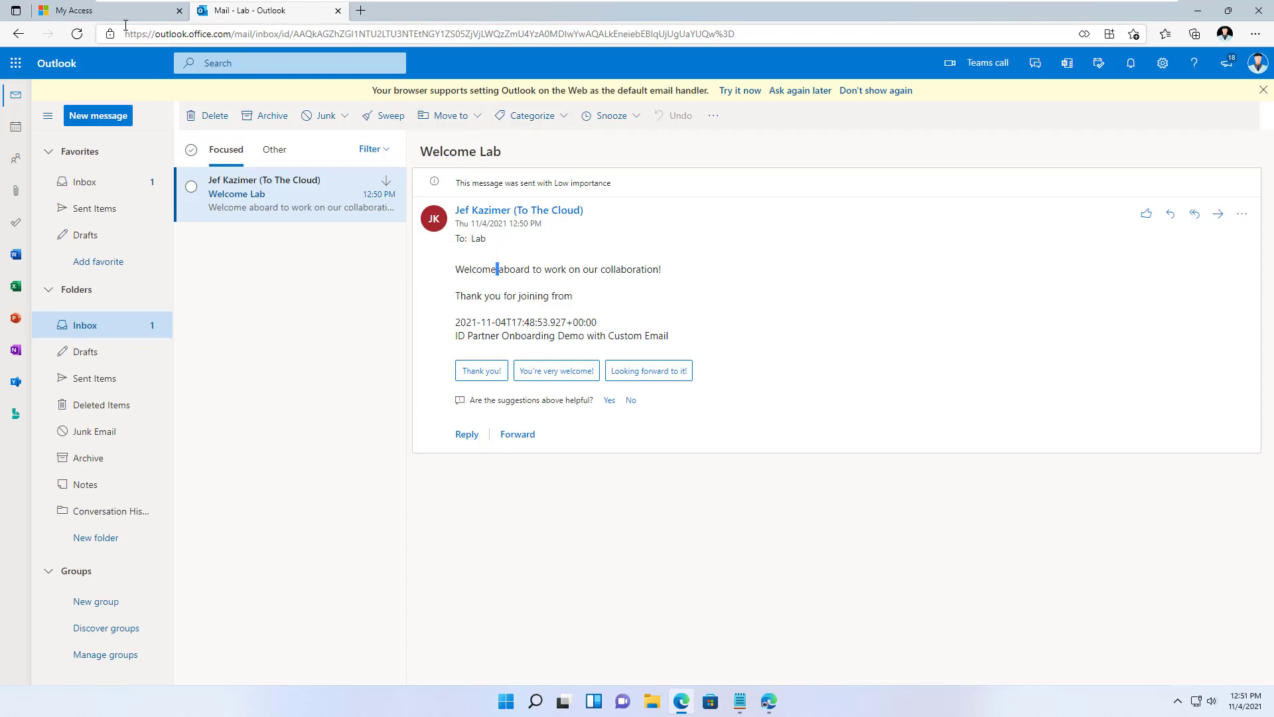
click(109, 11)
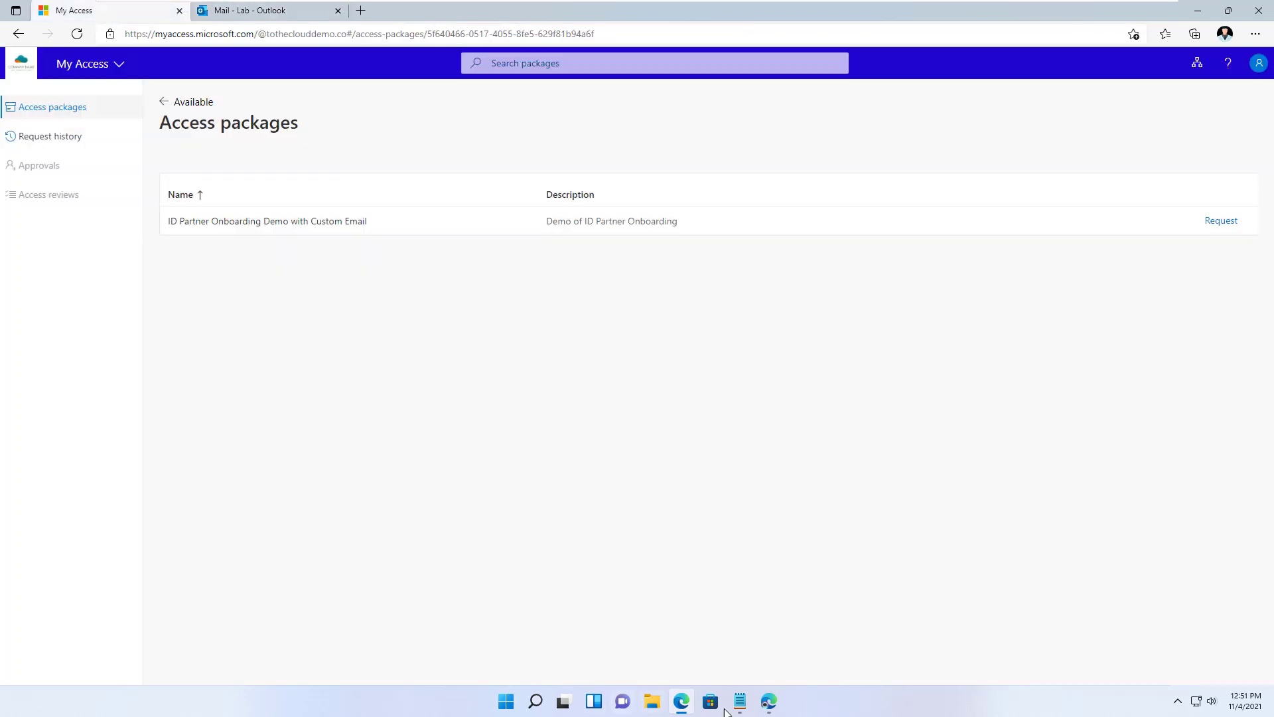
- Open Send_Custom_Email from ID Partner Demo2's Custom Extensions and view its 12:50 PM run
click(770, 703)
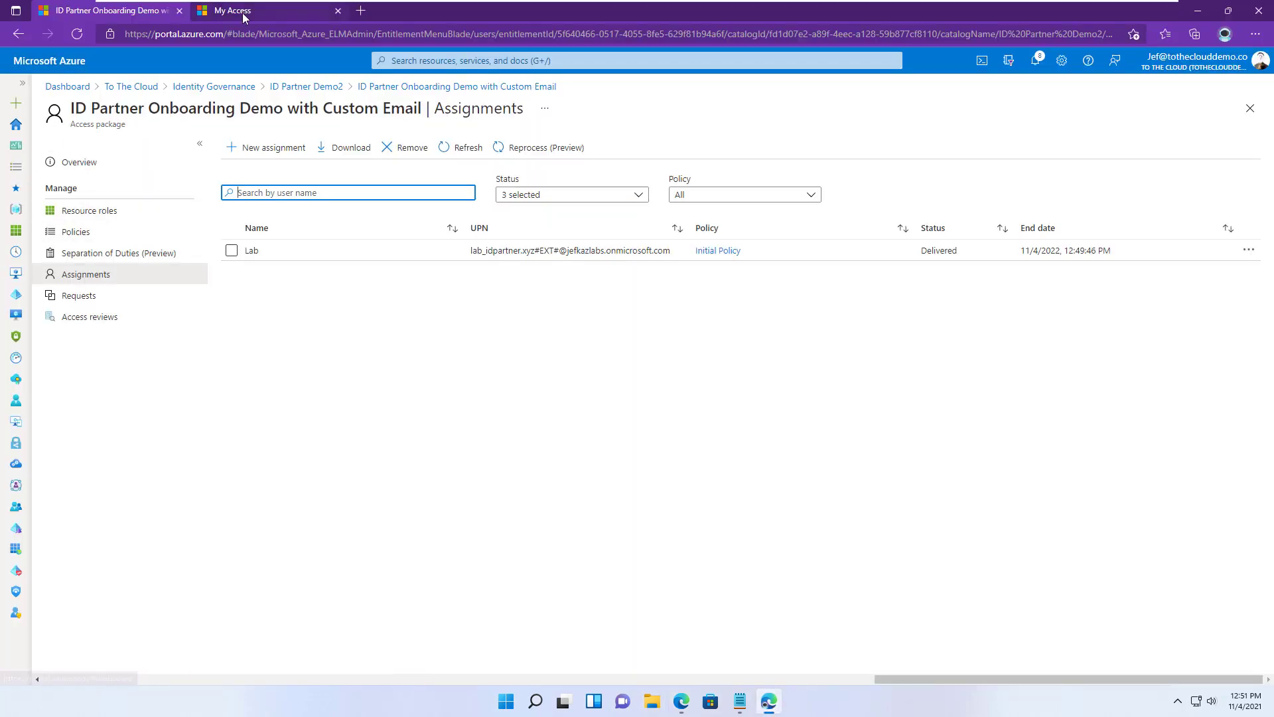
click(465, 86)
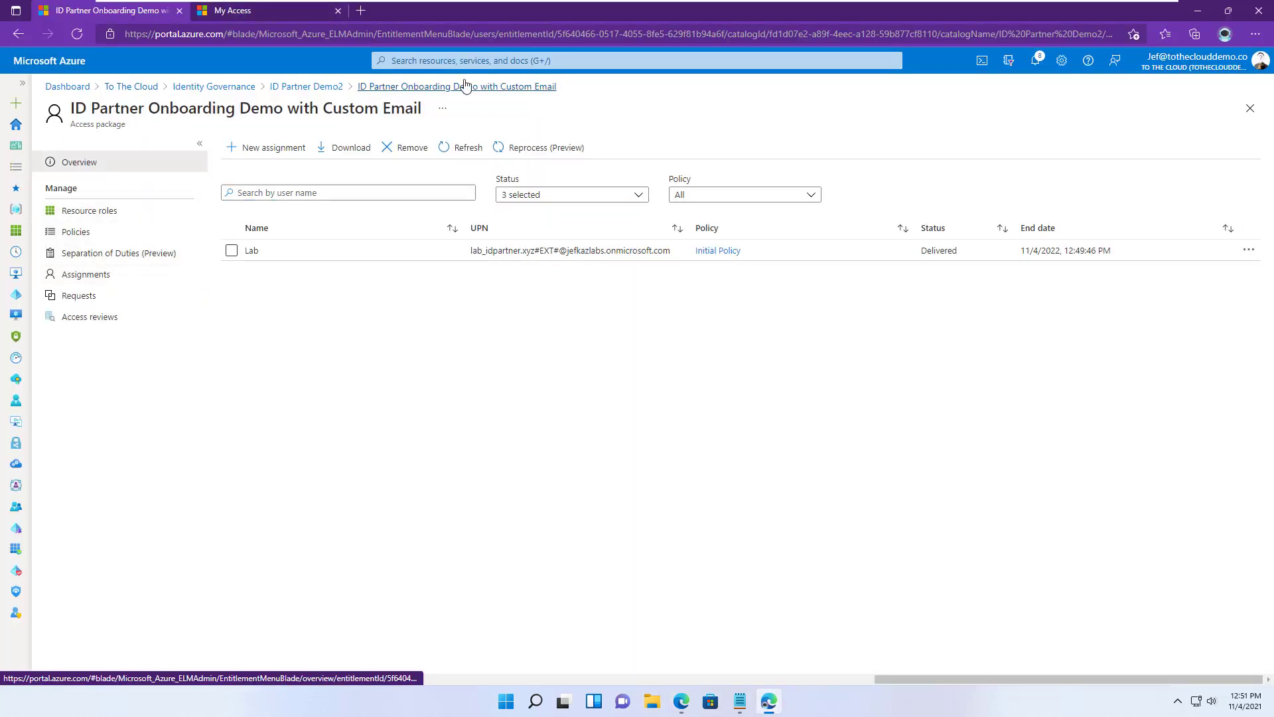
click(306, 87)
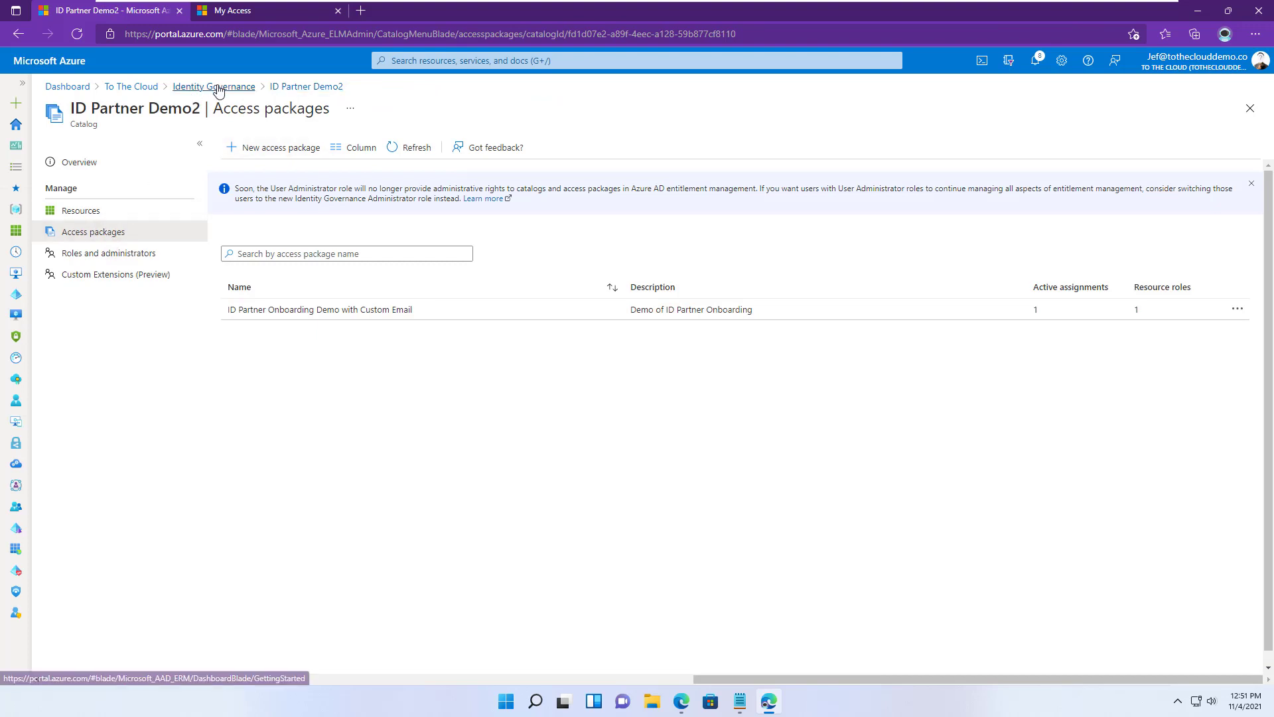
click(219, 88)
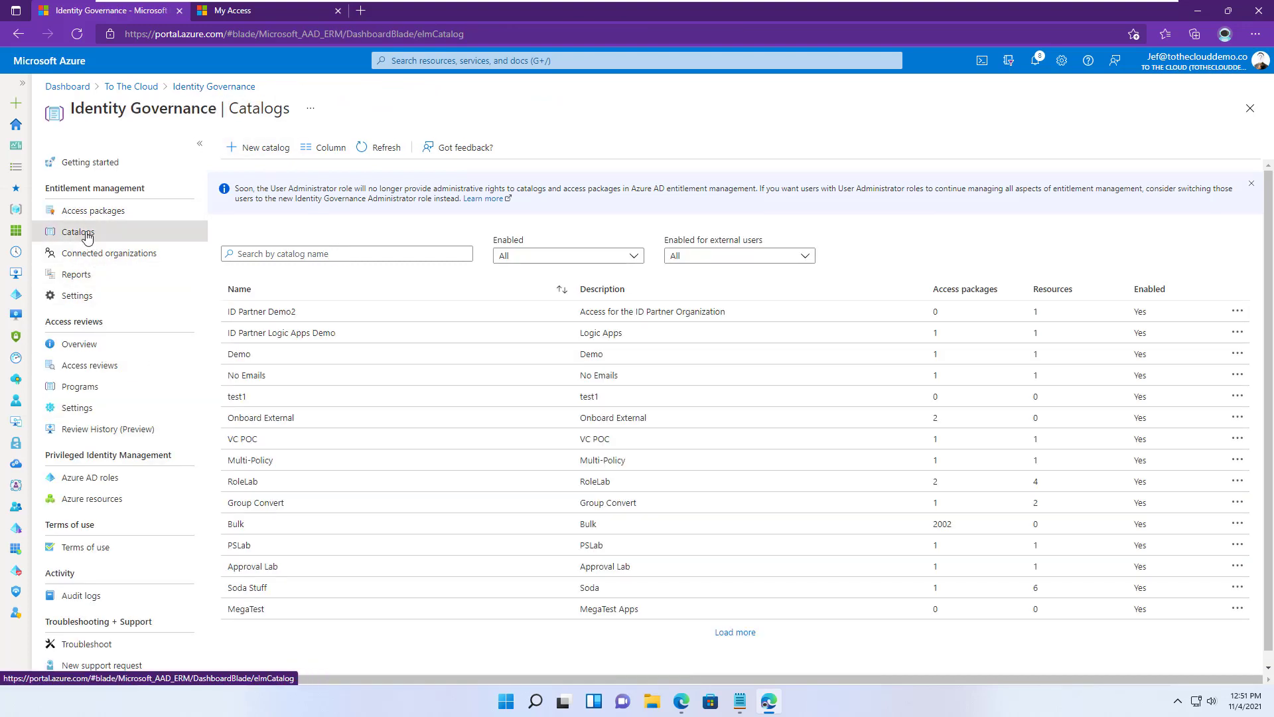
click(270, 313)
click(199, 275)
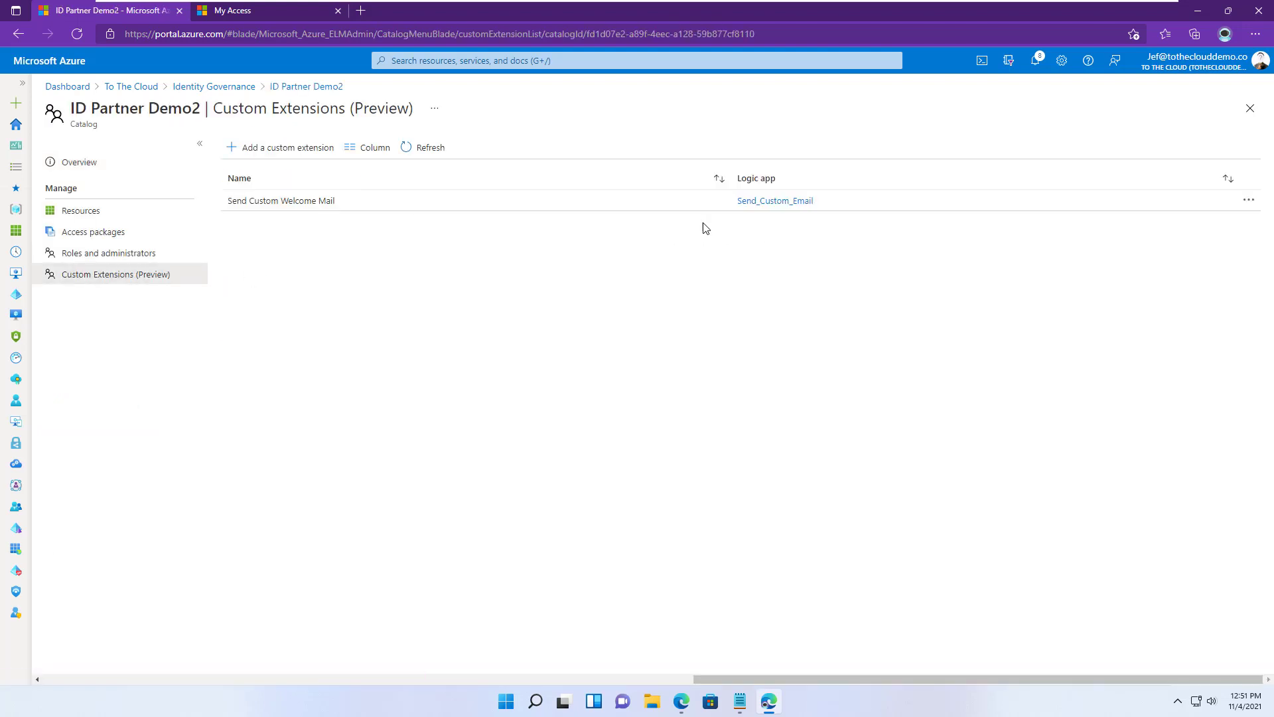
click(763, 203)
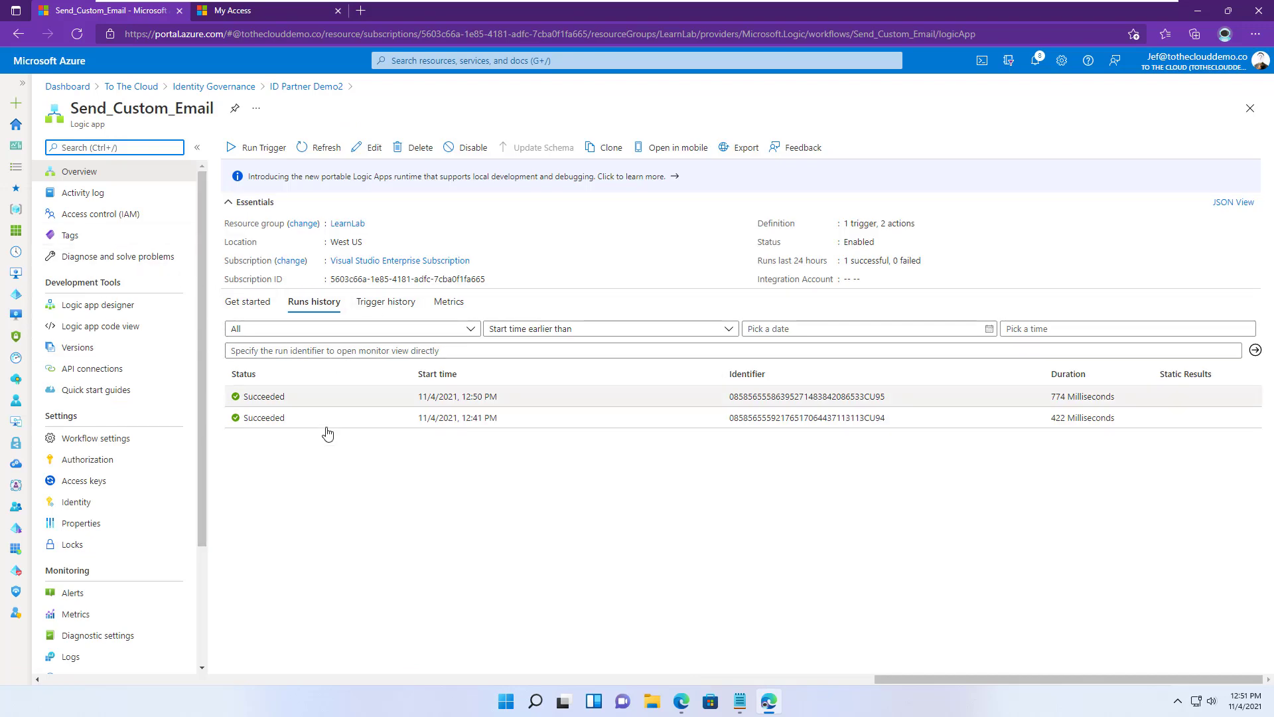
click(285, 396)
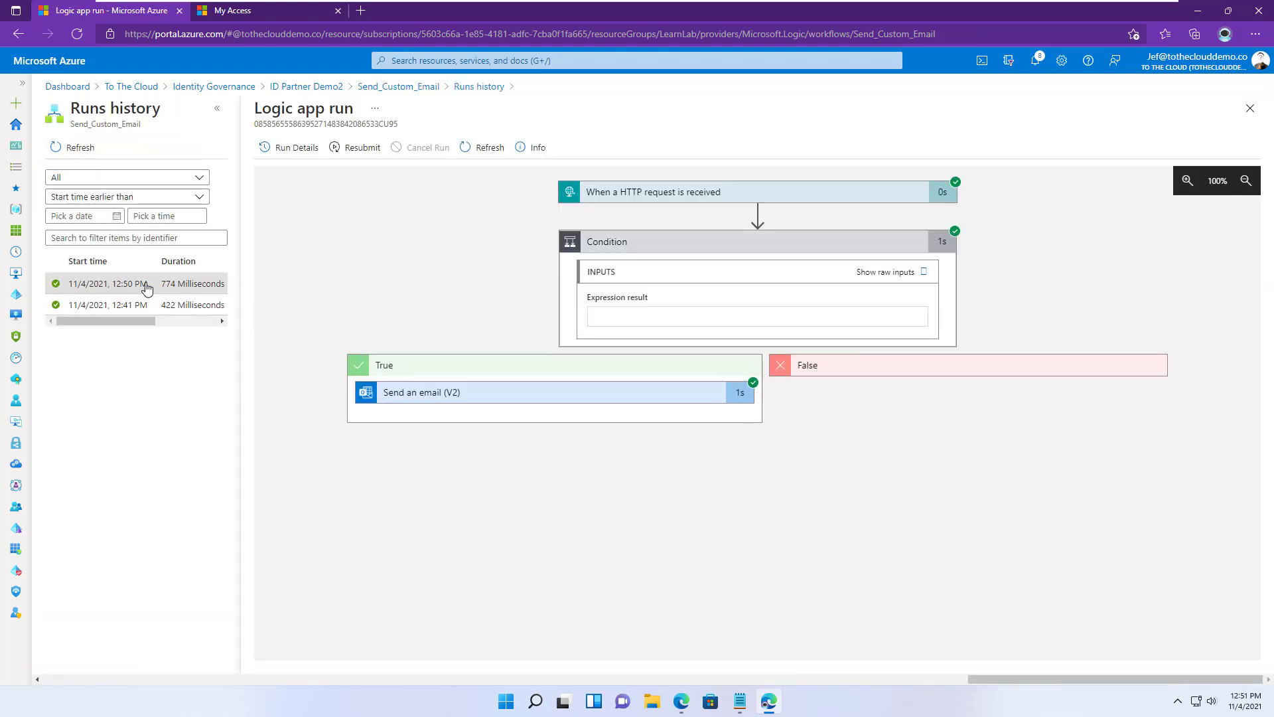
- Expand the run's HTTP trigger to confirm the AssignmentRequestGranted event data
click(832, 201)
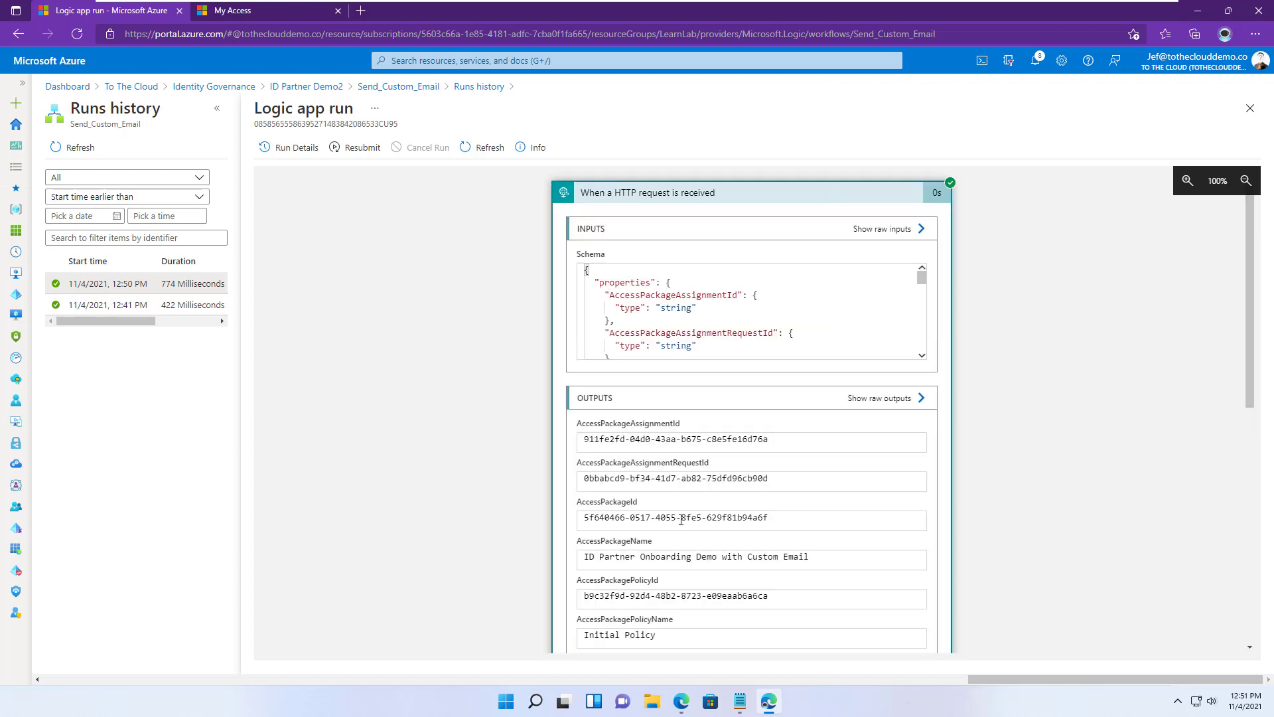
scroll(525, 471, down, 3)
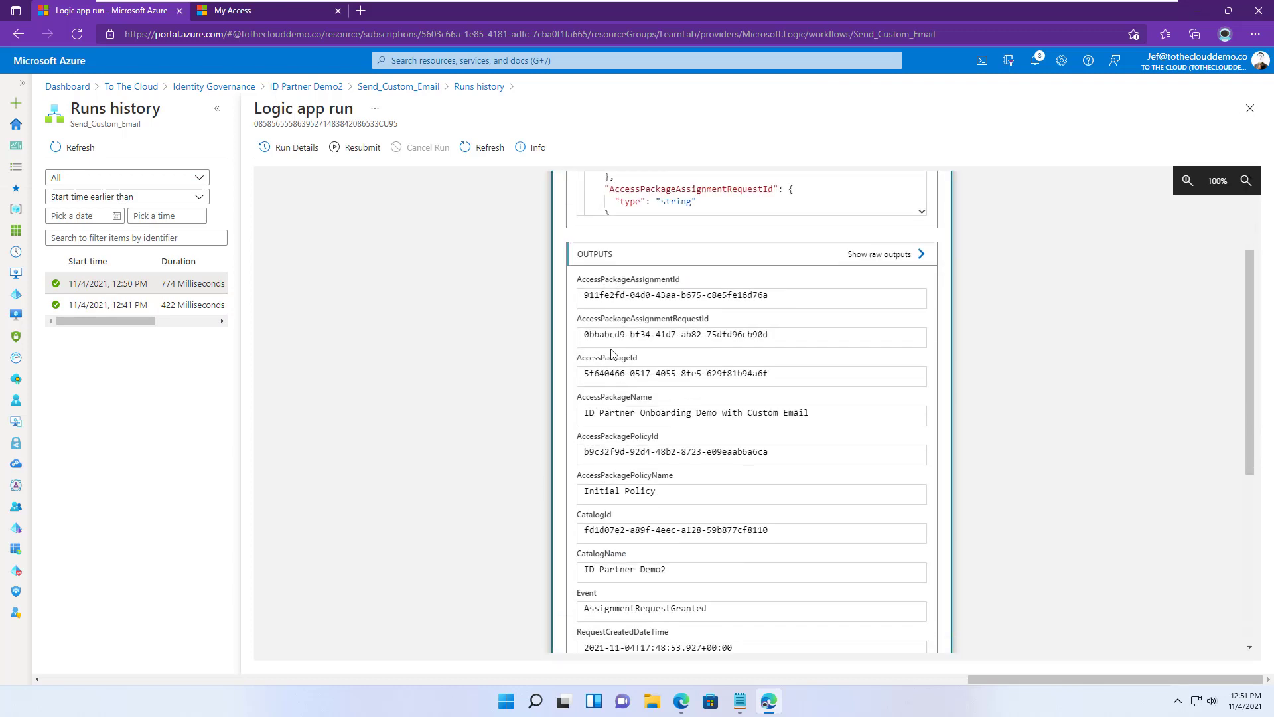
scroll(611, 353, down, 1)
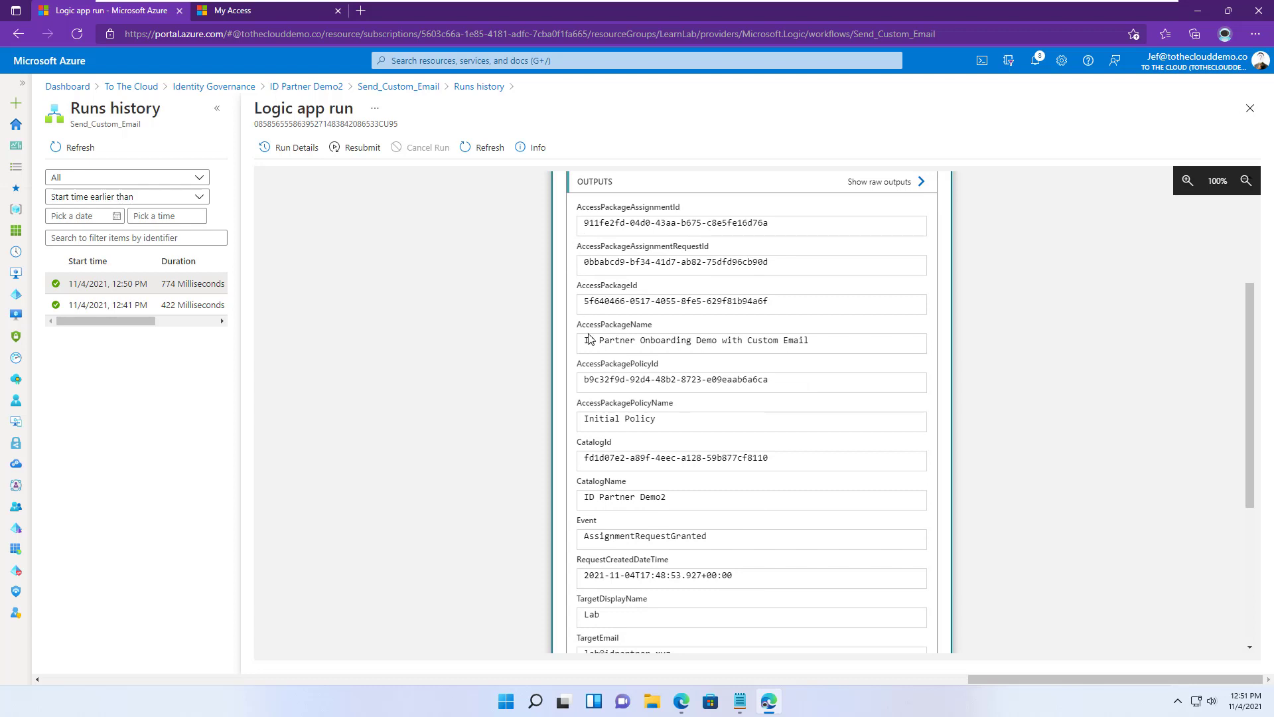
scroll(624, 438, down, 1)
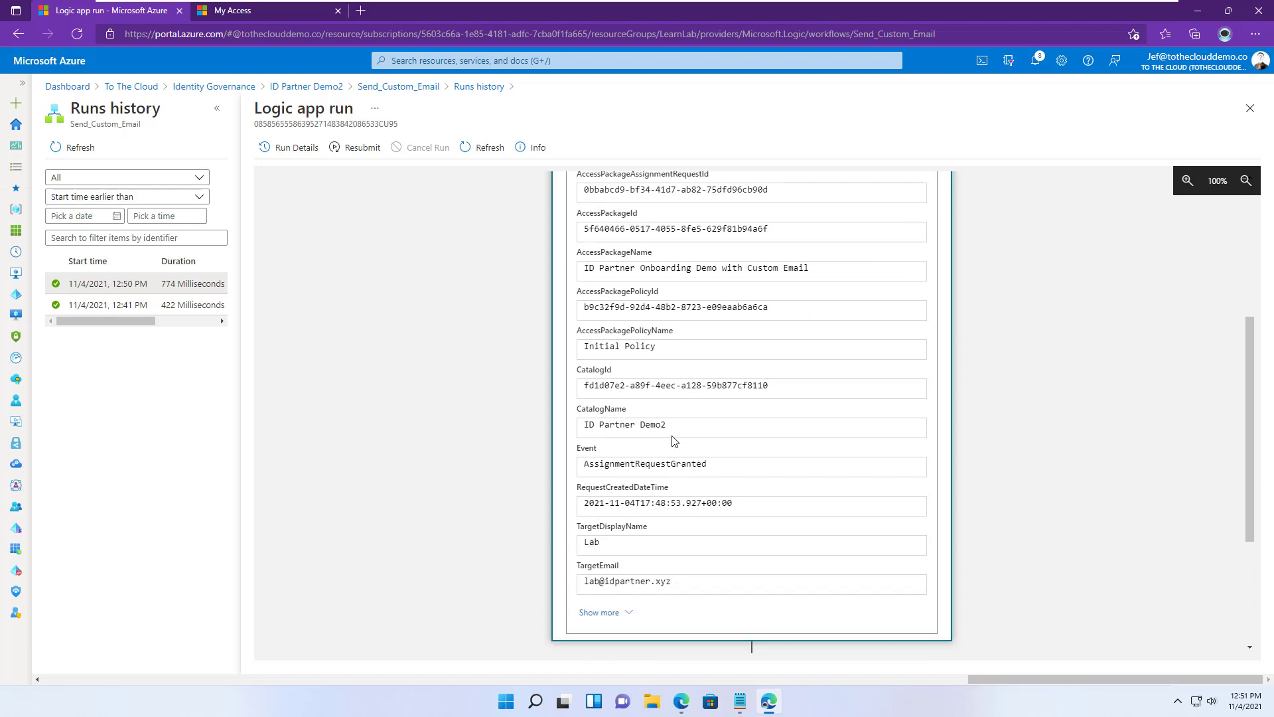
scroll(674, 415, up, 3)
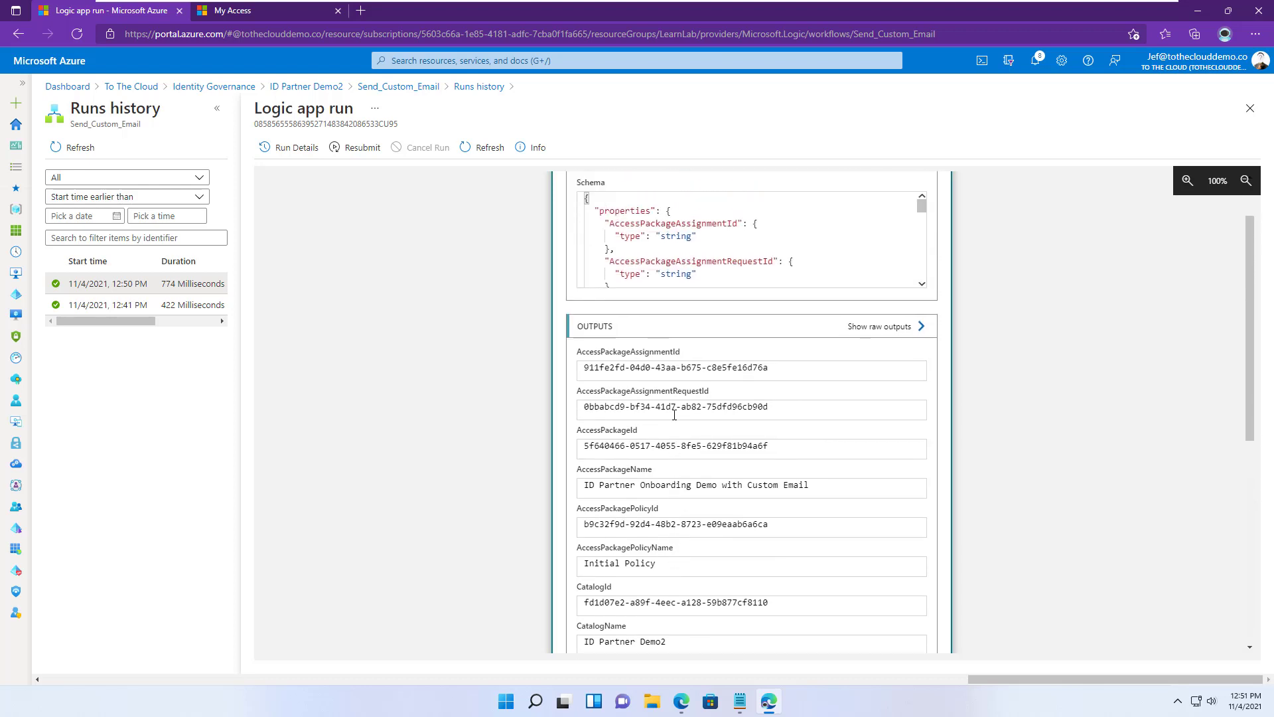
- Check Send an email (V2) shows subject Welcome Lab with status 200, then return to My Access
scroll(675, 416, down, 3)
scroll(674, 415, down, 1)
scroll(557, 460, down, 1)
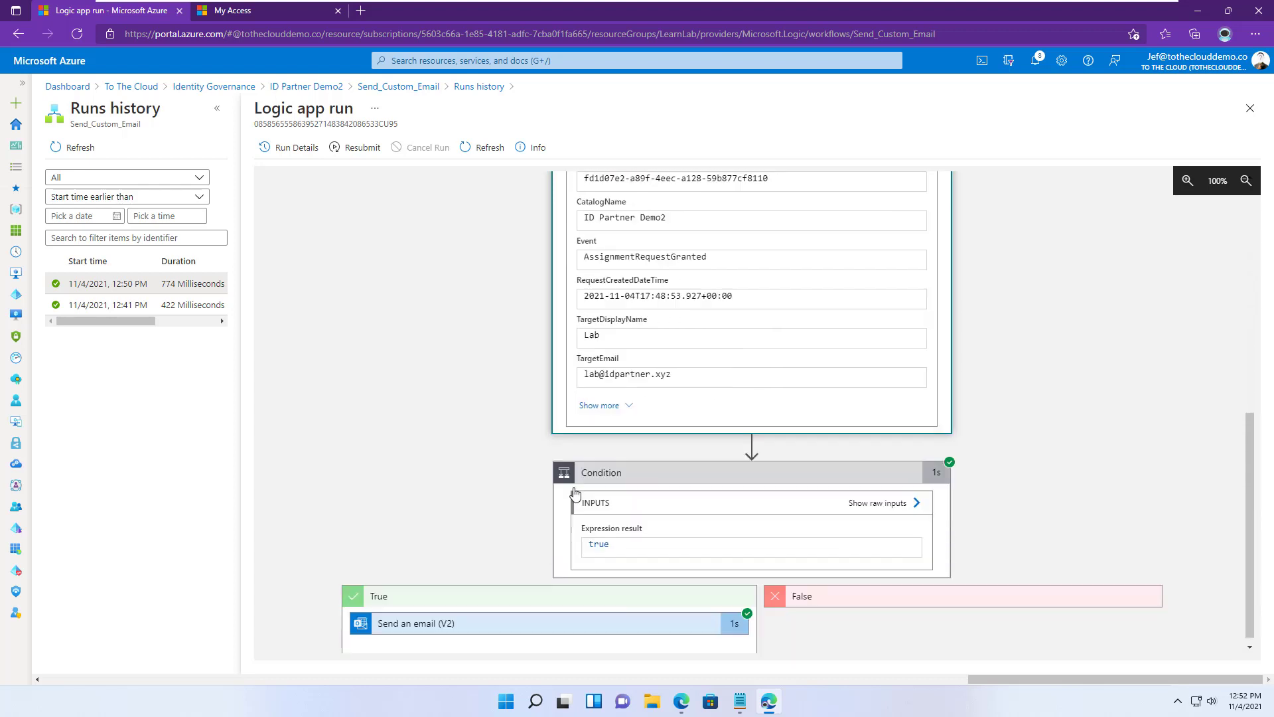
scroll(454, 464, down, 6)
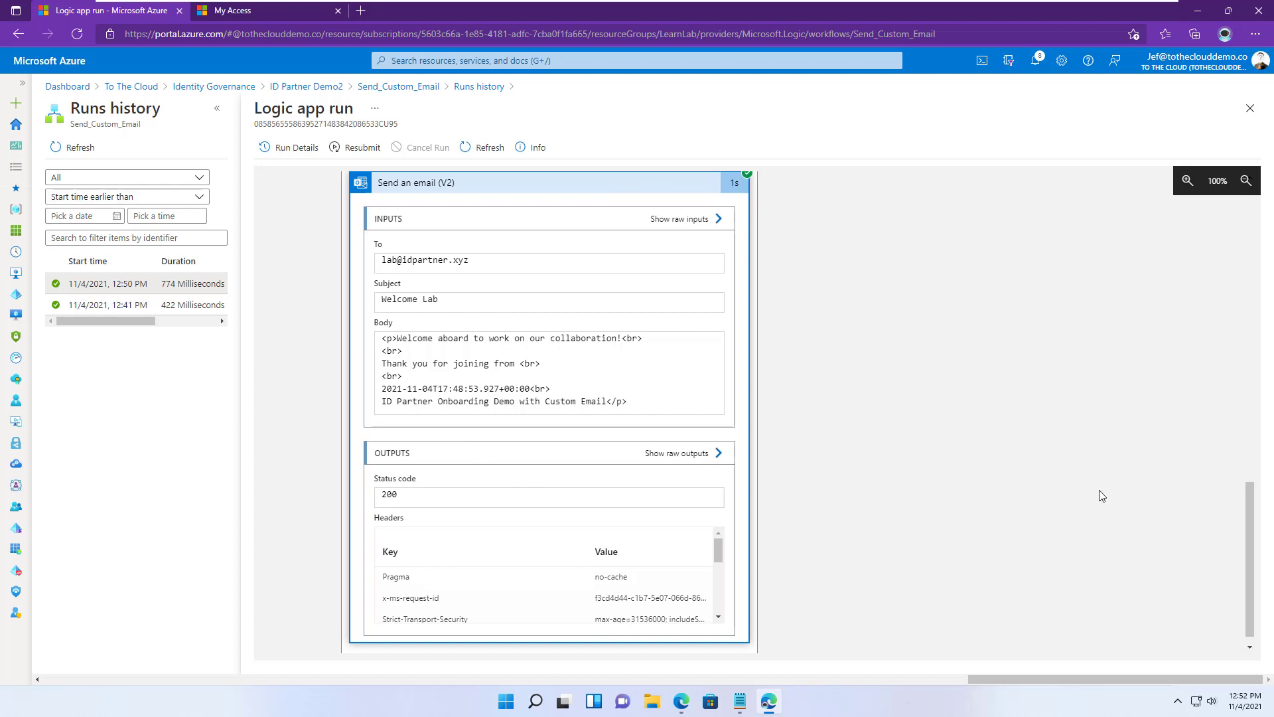
click(696, 702)
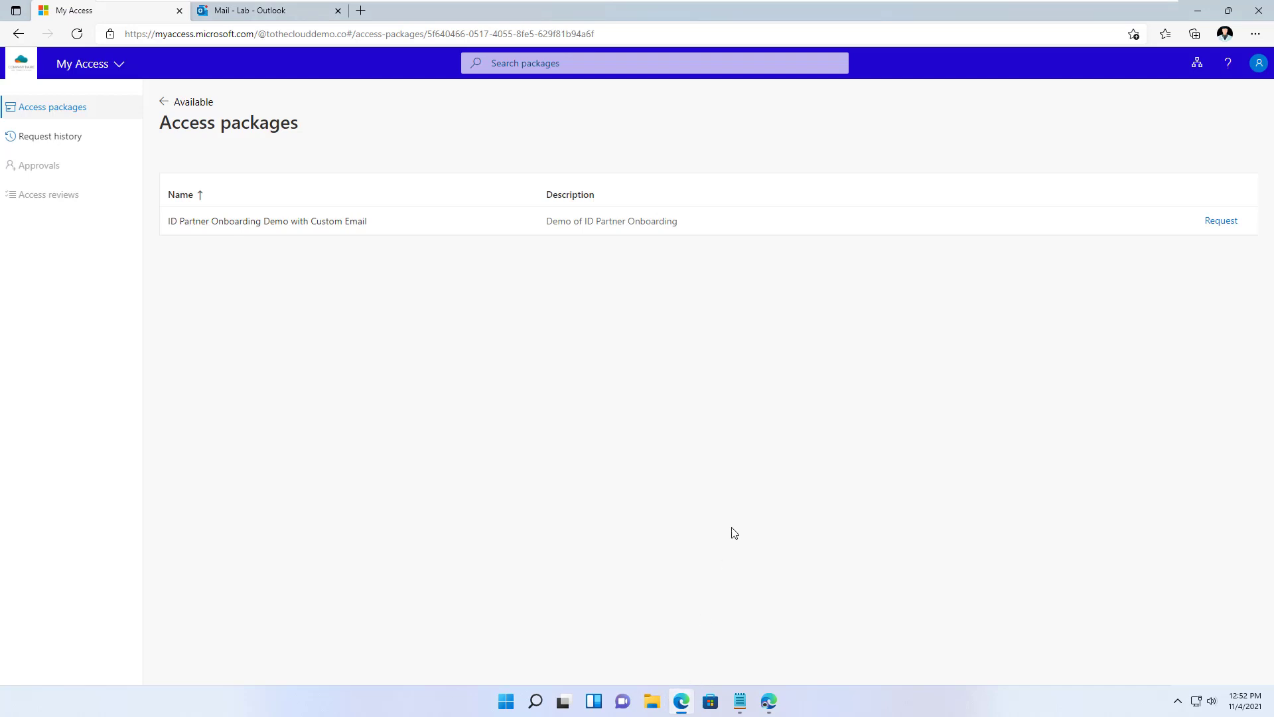